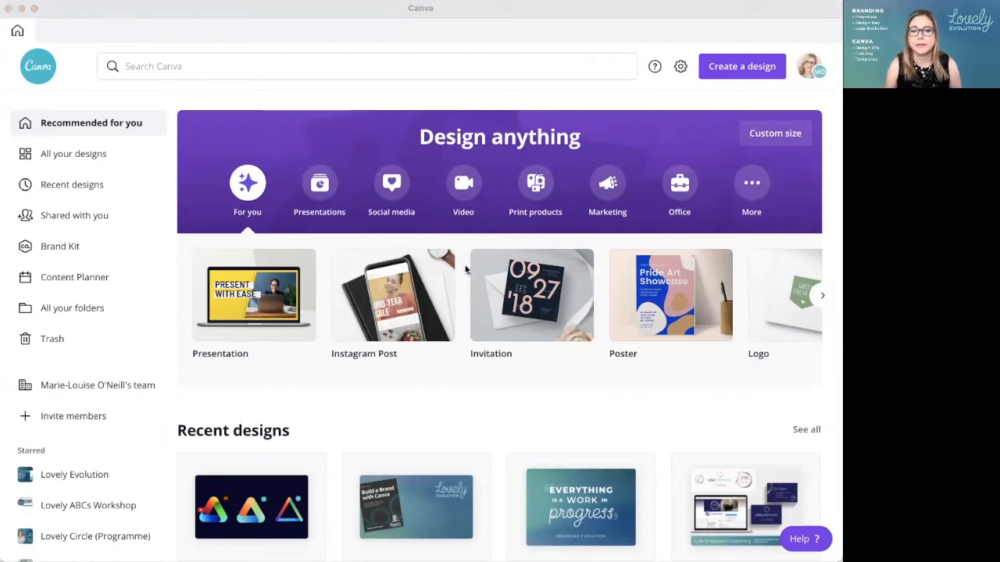
# Step: Search for podcast and bring up the Podcast Cover templates
pyautogui.click(320, 12)
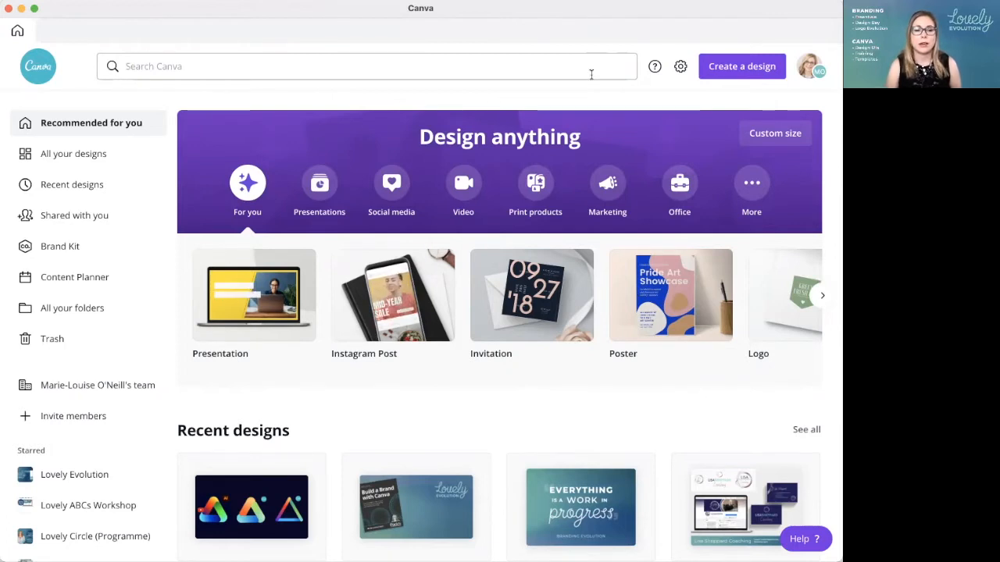
pyautogui.click(201, 66)
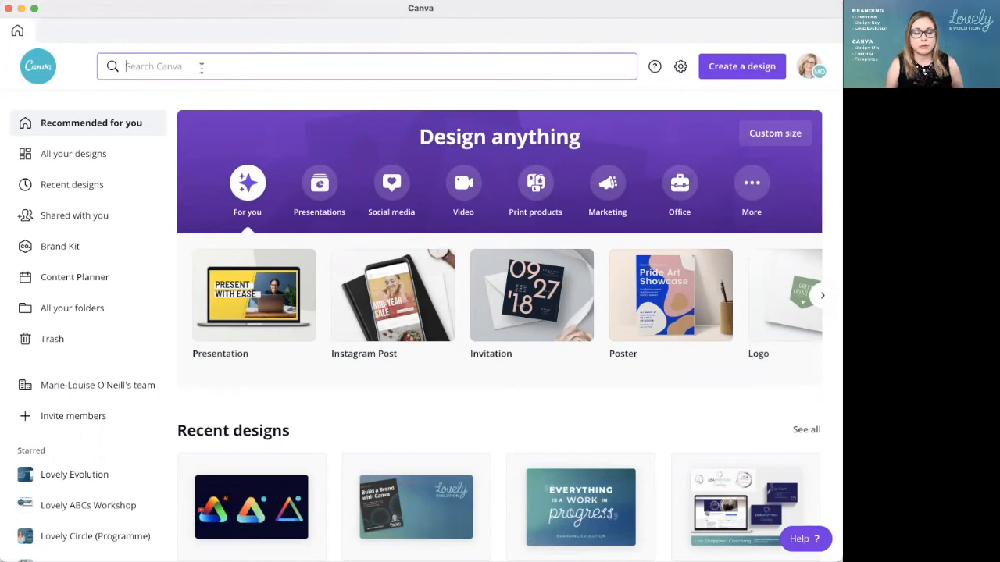
pyautogui.write('podcast')
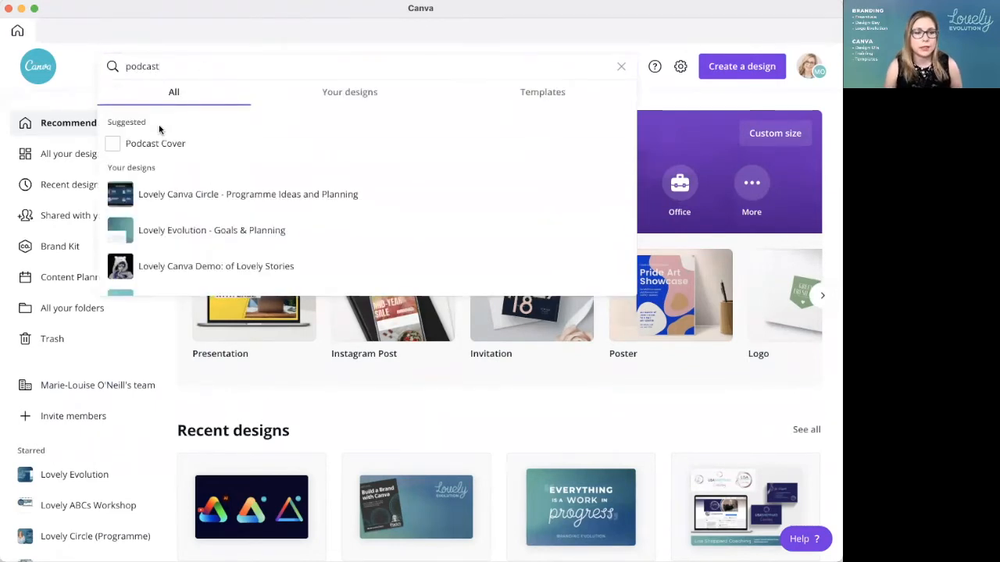
pyautogui.click(157, 146)
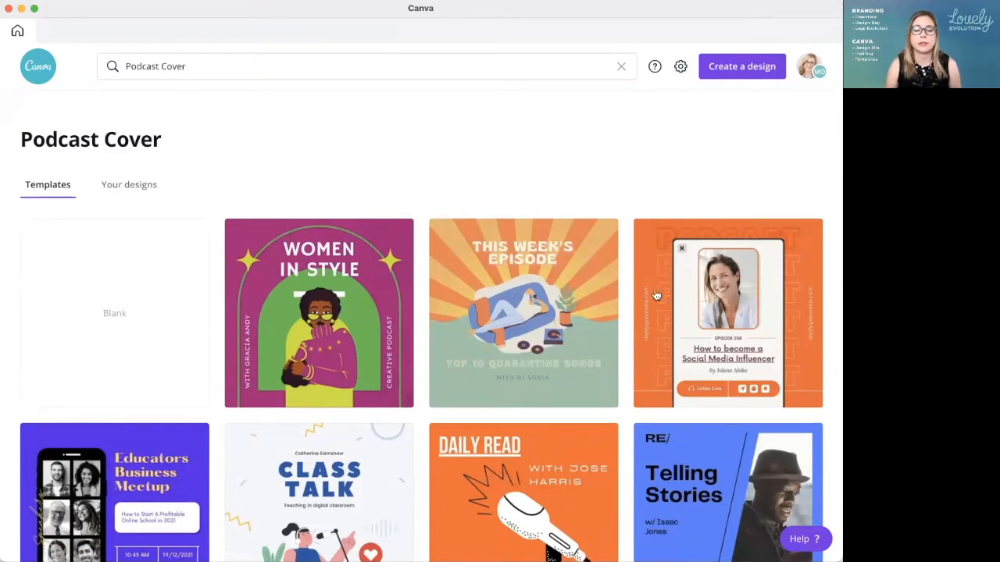
# Step: Look through the Podcast Cover templates and compare their typography, colours, photos and illustrations
pyautogui.scroll(-4, 423, 229)
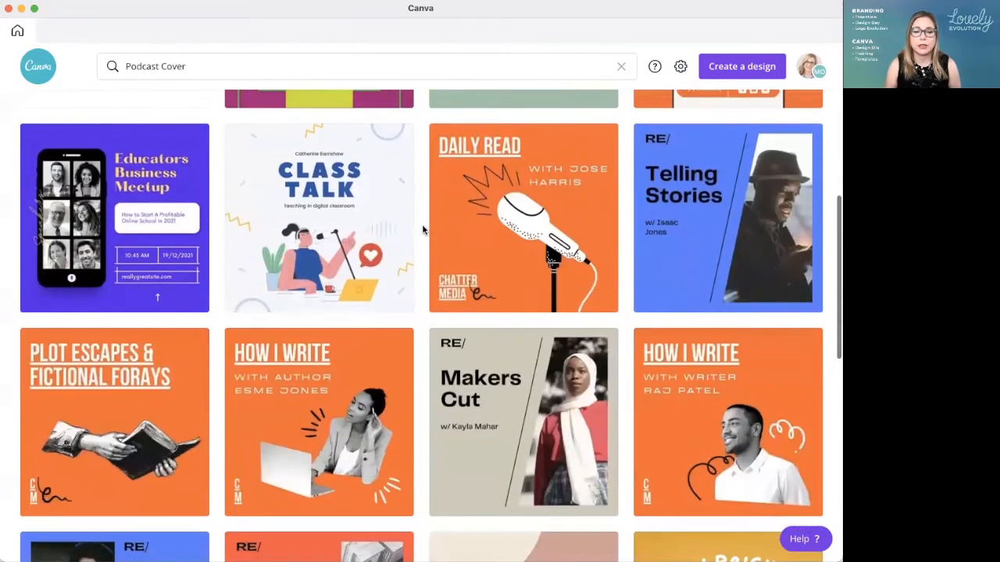
pyautogui.scroll(-1, 423, 230)
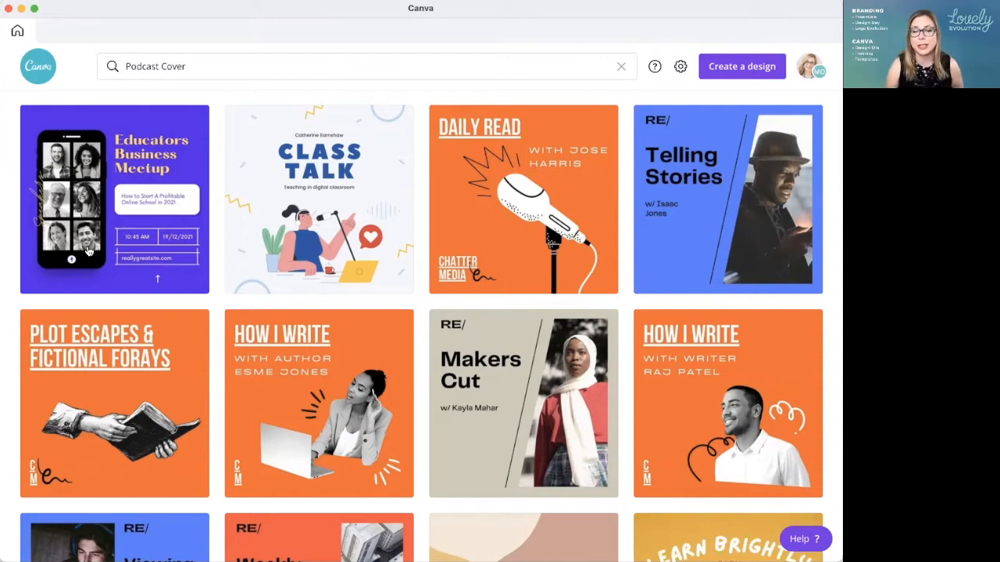
pyautogui.scroll(-5, 546, 316)
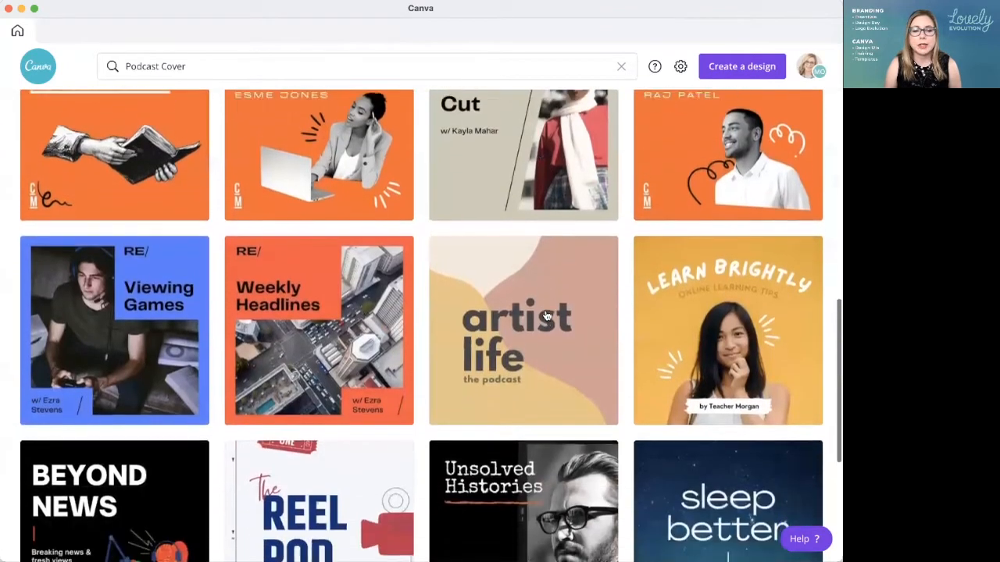
pyautogui.scroll(-3, 547, 316)
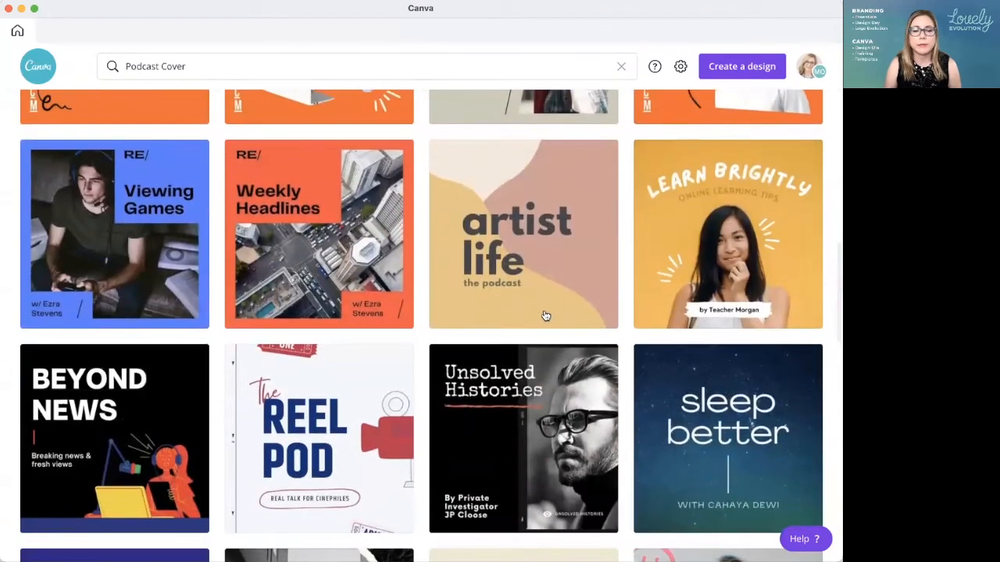
pyautogui.scroll(-2, 546, 312)
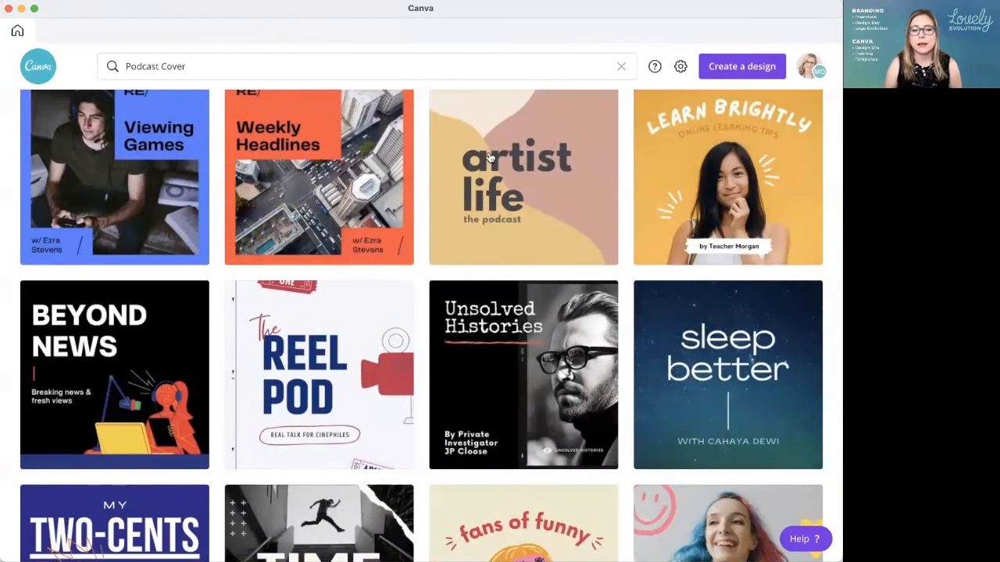
pyautogui.scroll(1, 559, 232)
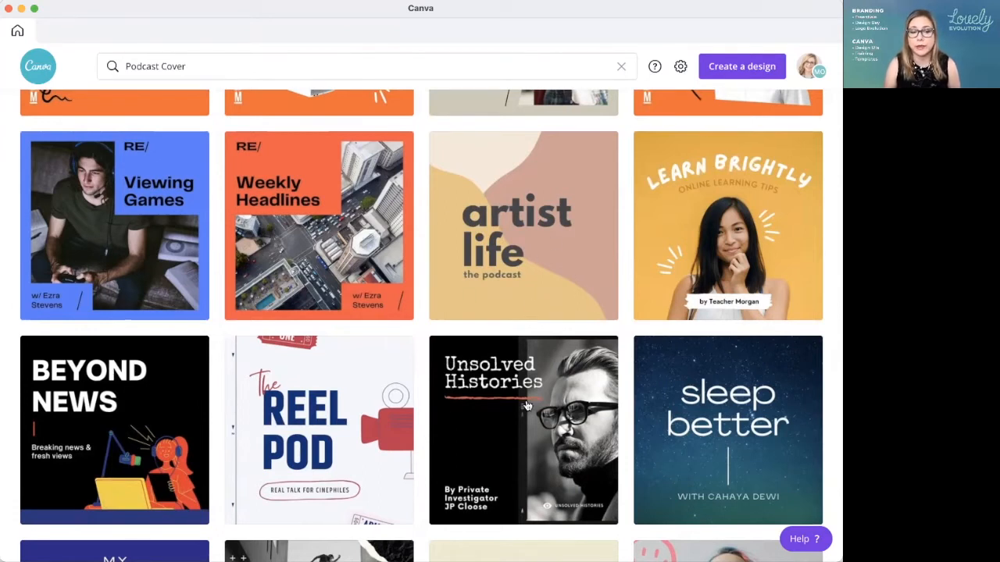
pyautogui.scroll(-4, 521, 390)
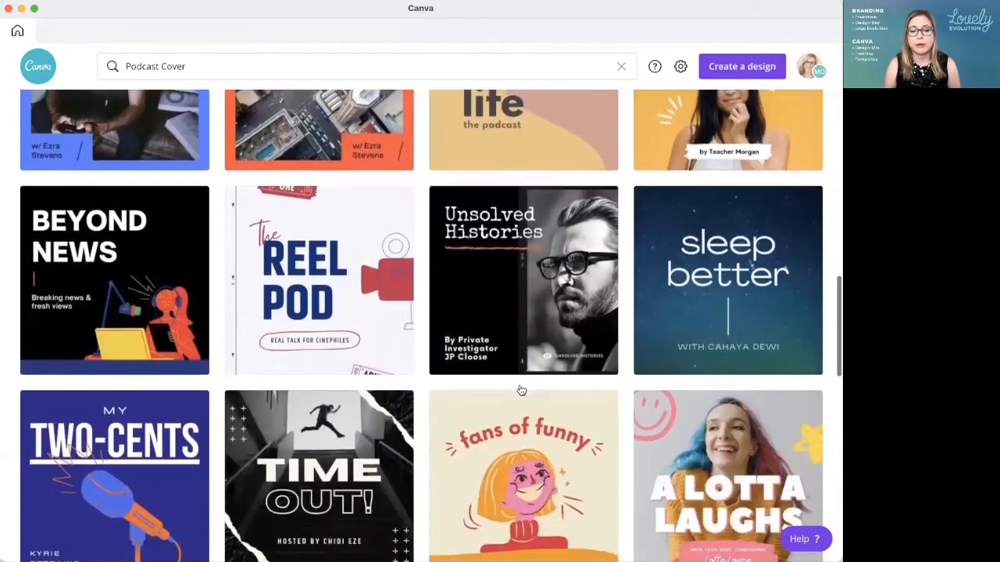
pyautogui.scroll(-2, 521, 391)
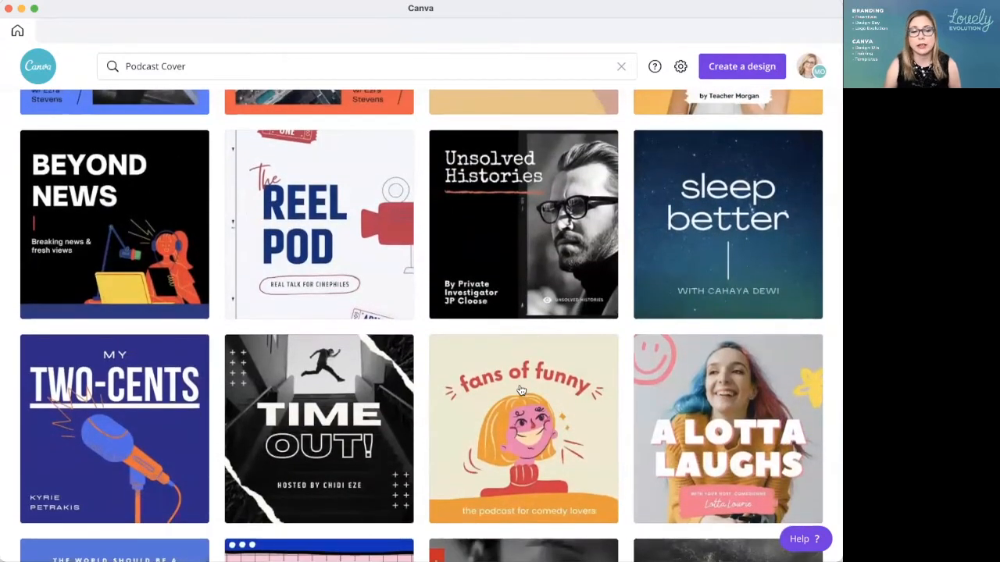
pyautogui.scroll(-5, 521, 390)
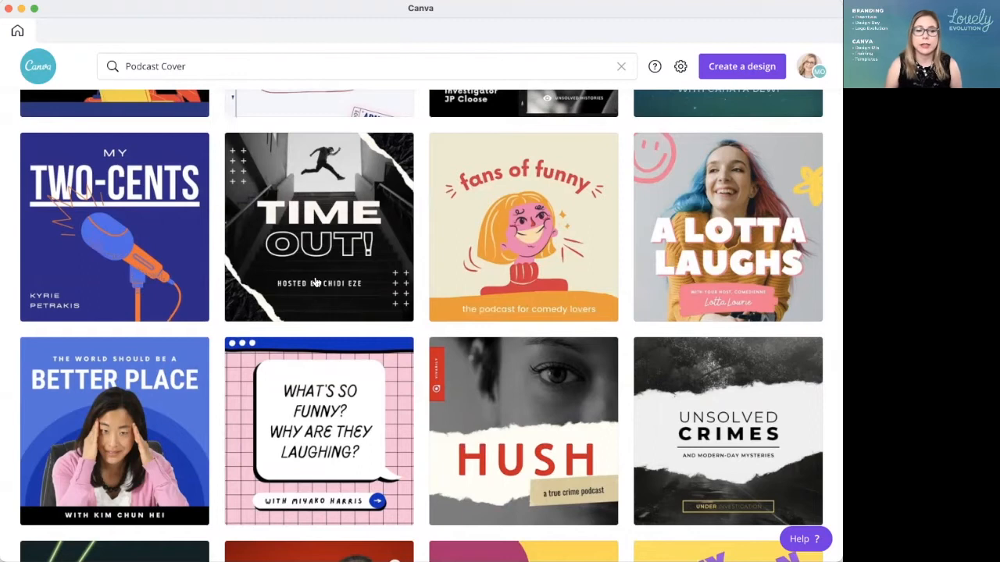
pyautogui.scroll(-1, 330, 294)
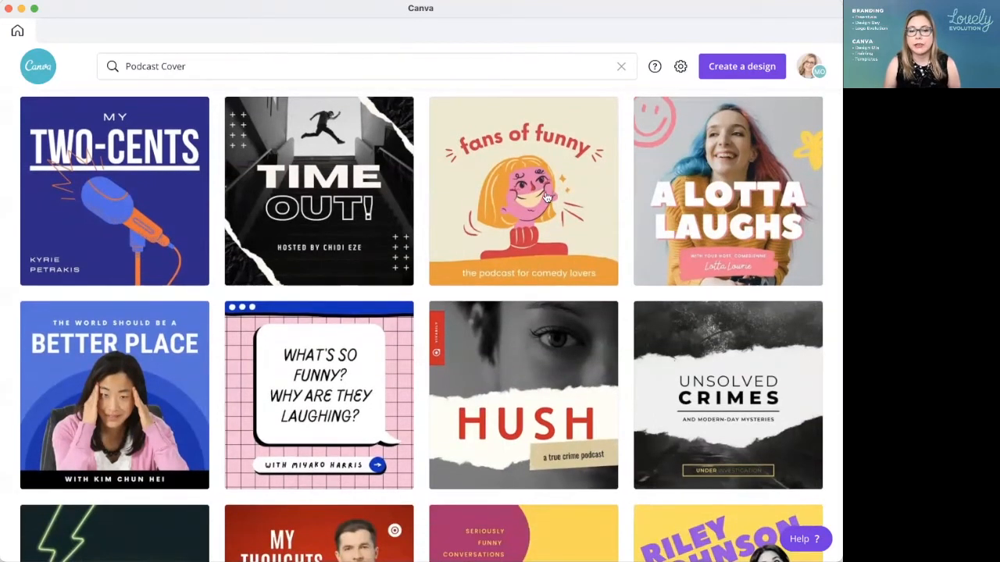
pyautogui.scroll(1, 504, 283)
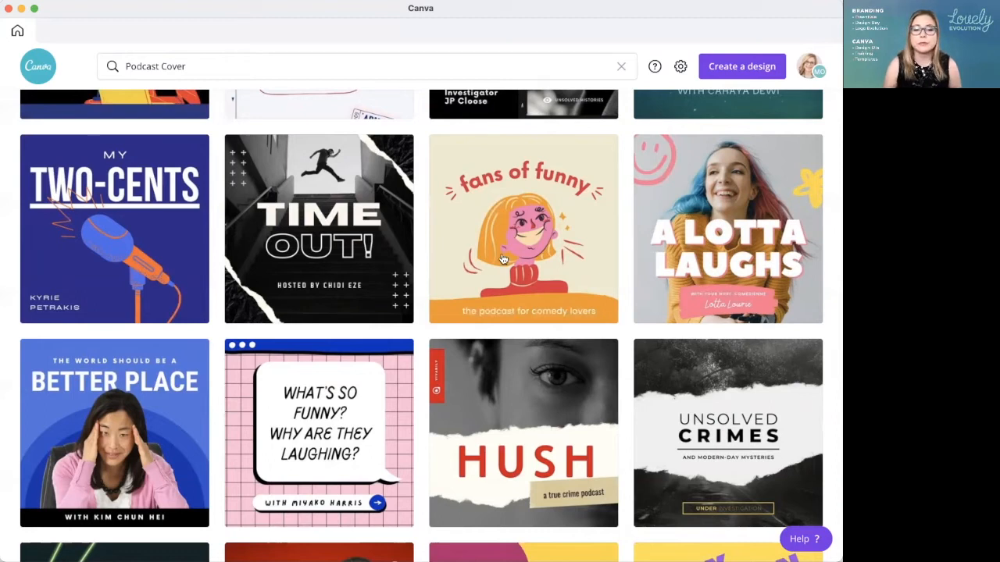
pyautogui.scroll(-3, 502, 260)
pyautogui.scroll(-3, 502, 260)
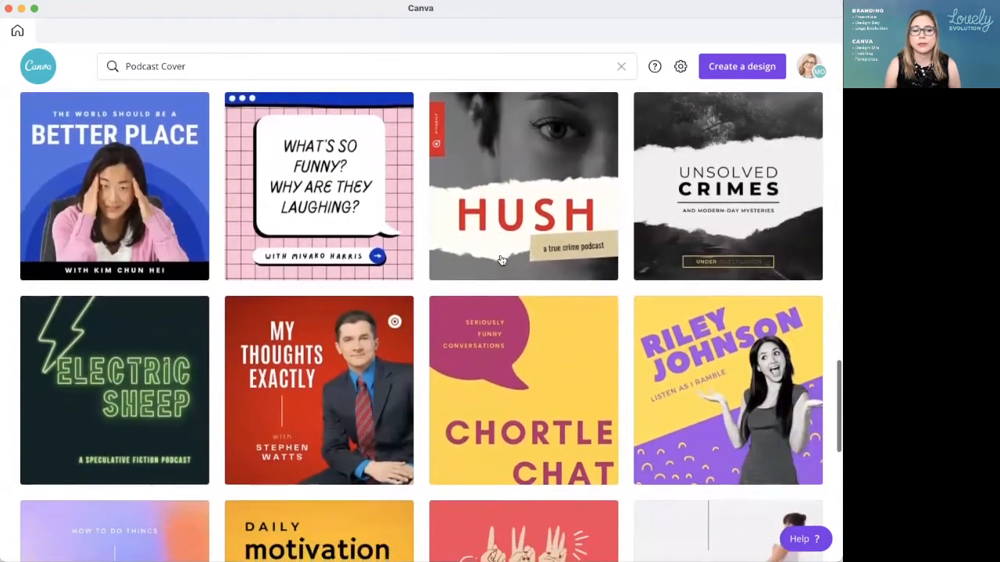
pyautogui.scroll(-2, 502, 260)
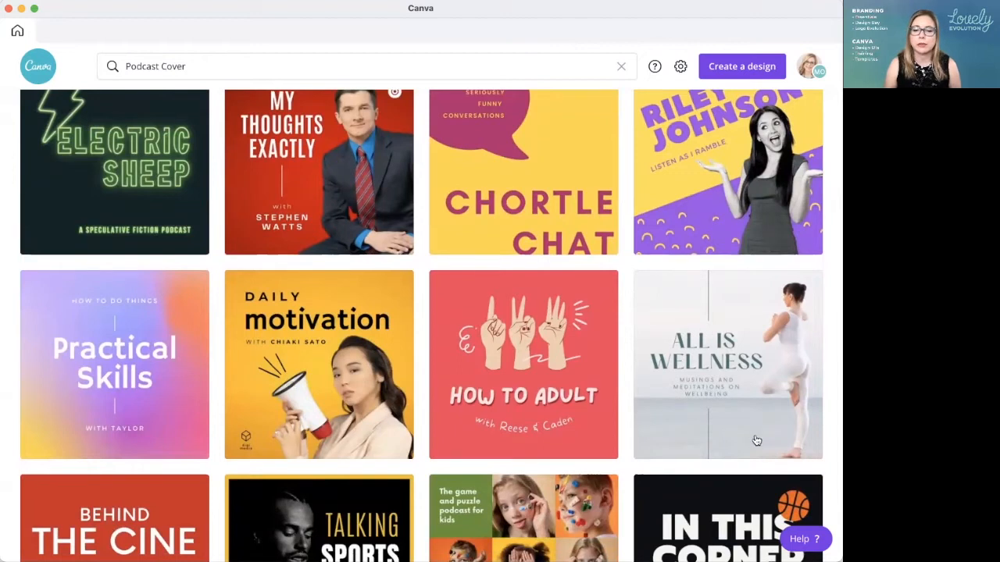
pyautogui.scroll(-1, 763, 438)
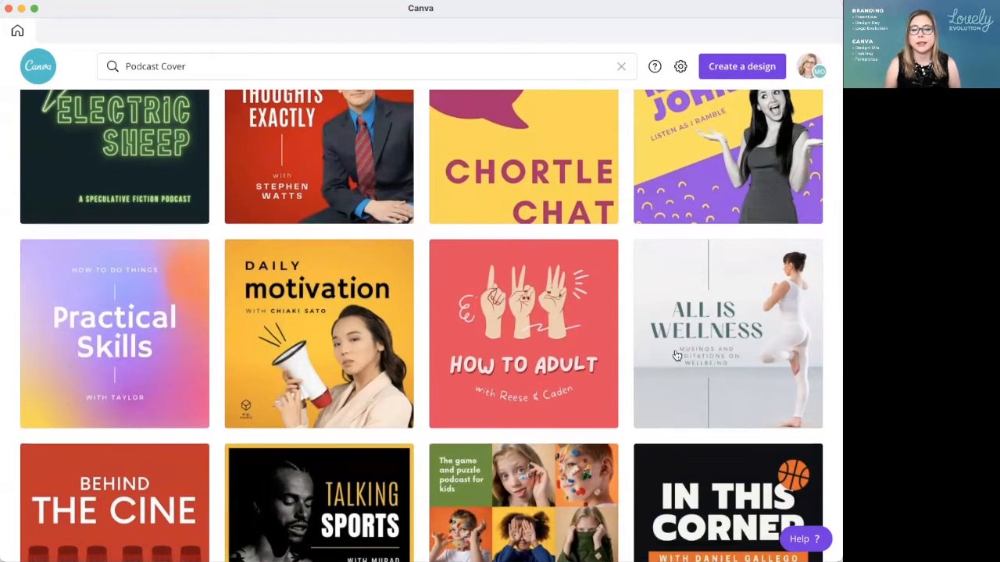
# Step: Open the "All Is Wellness" podcast cover template, with the woman in a yoga pose, as a new design
pyautogui.scroll(2, 676, 354)
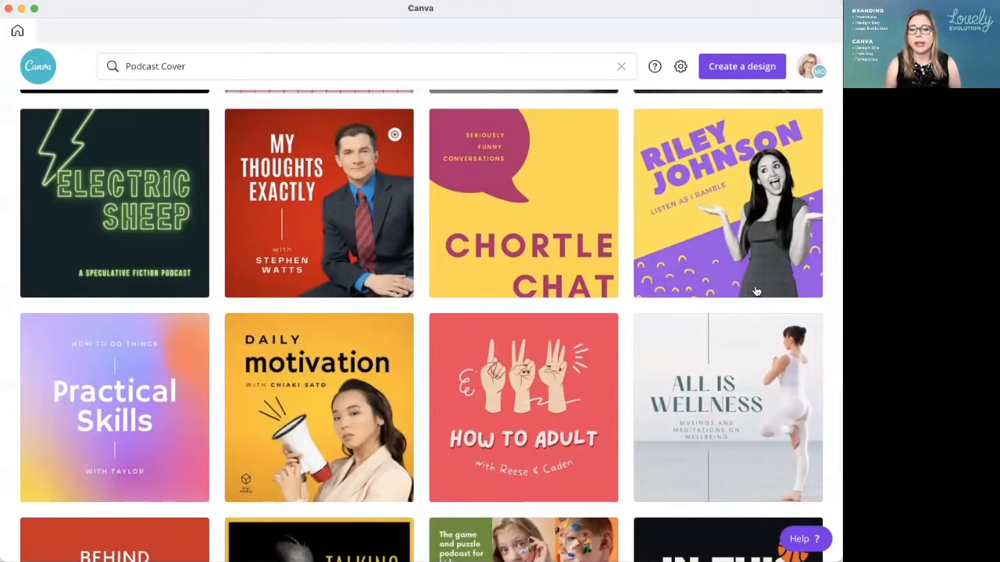
pyautogui.scroll(-2, 703, 405)
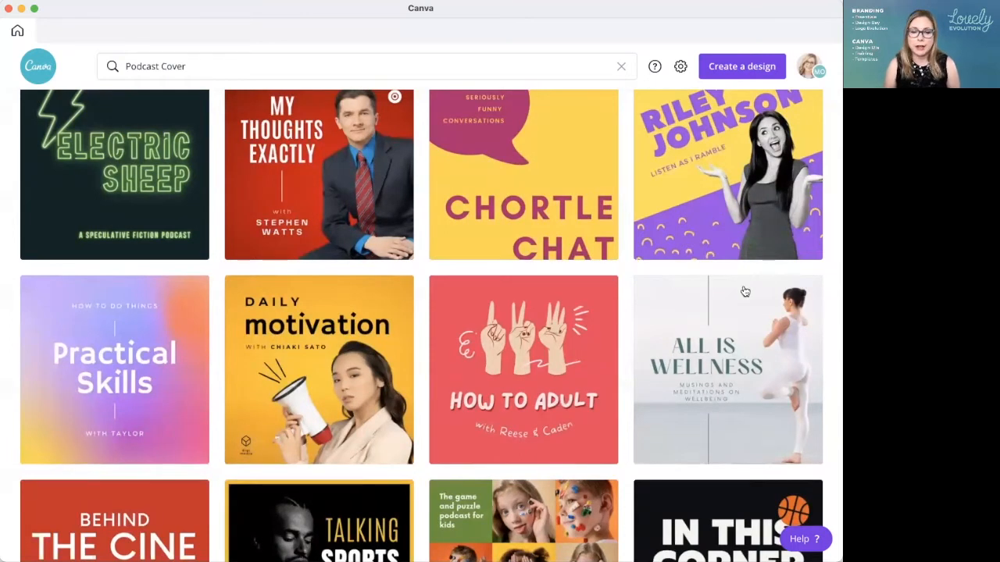
pyautogui.click(718, 315)
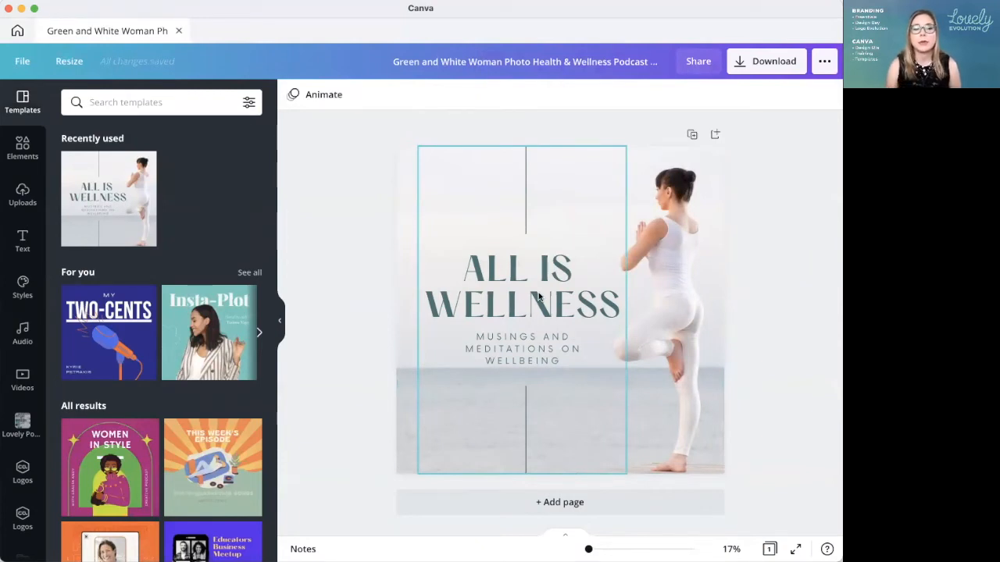
# Step: Return to the Podcast Cover templates and open the gradient "Practical Skills" template as another new design
pyautogui.click(18, 31)
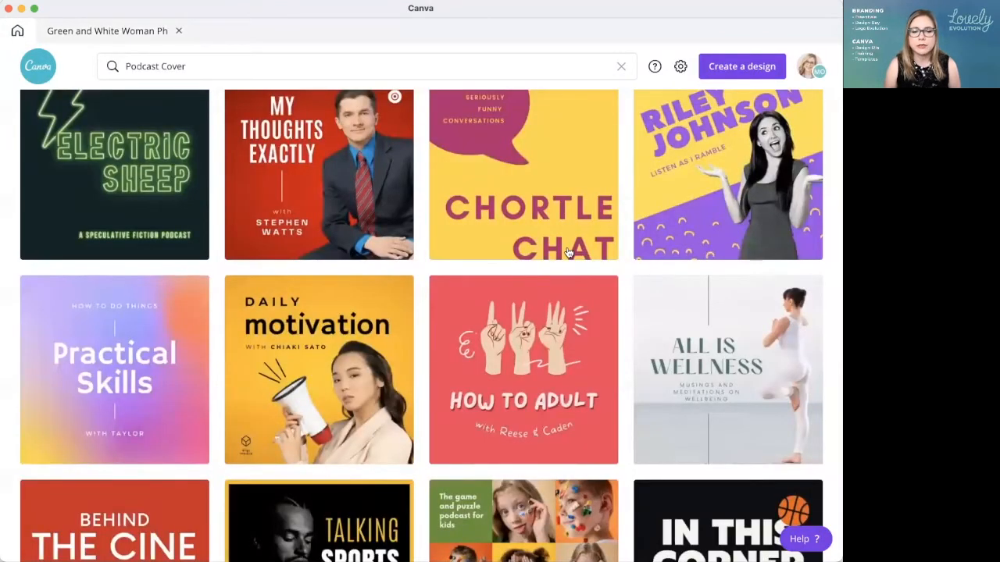
pyautogui.scroll(-2, 569, 253)
pyautogui.scroll(-2, 569, 253)
pyautogui.scroll(1, 573, 254)
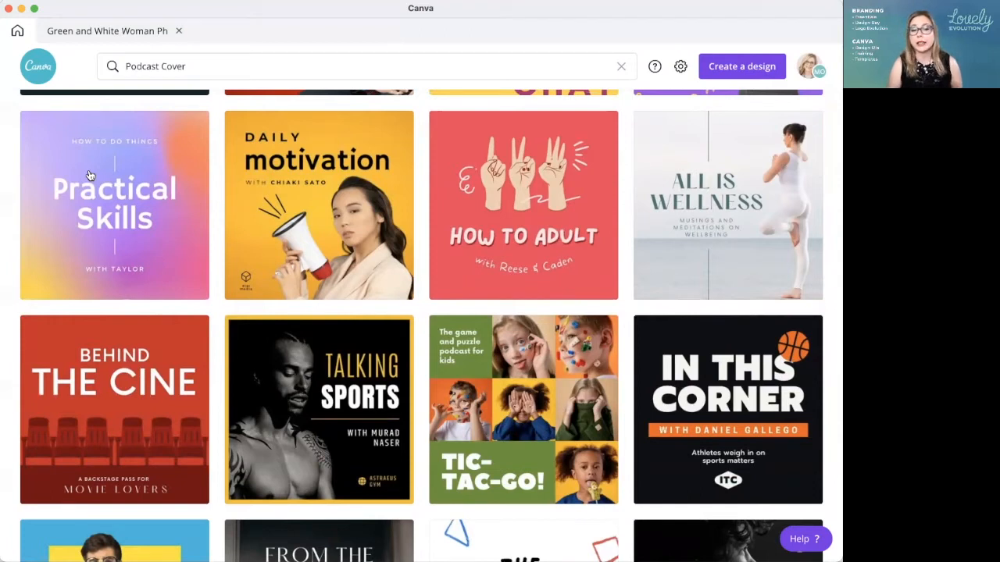
pyautogui.scroll(-1, 147, 147)
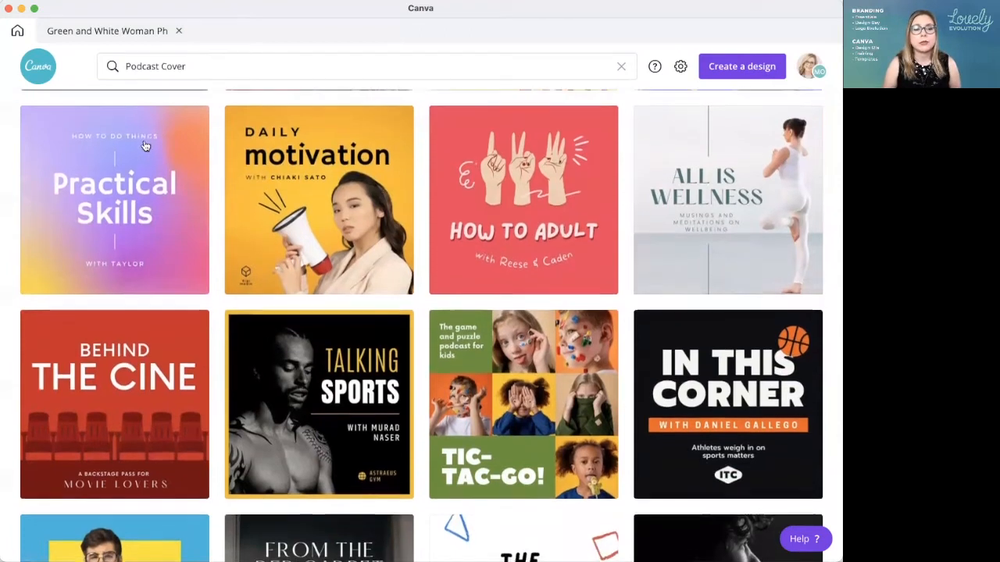
pyautogui.scroll(1, 171, 168)
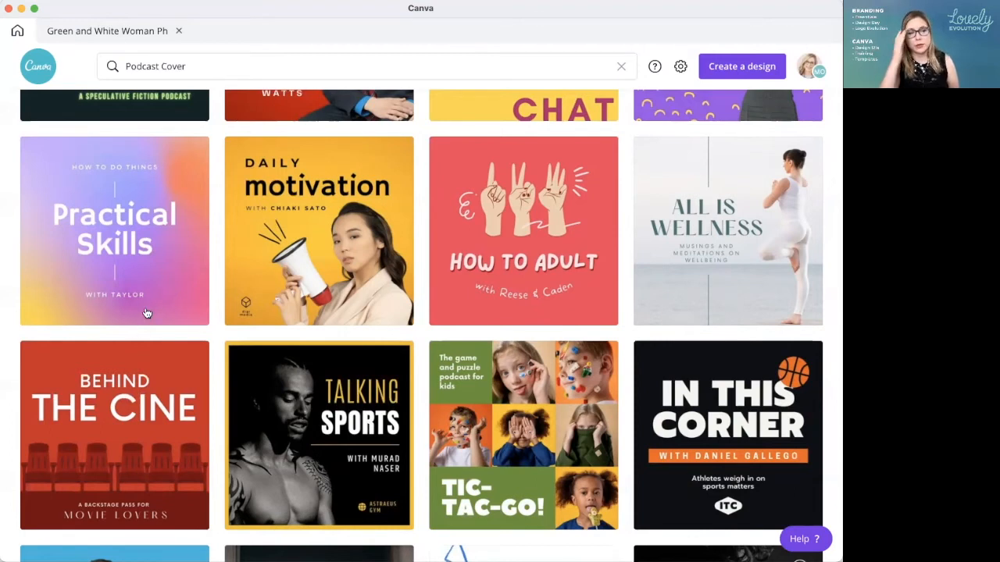
pyautogui.click(156, 186)
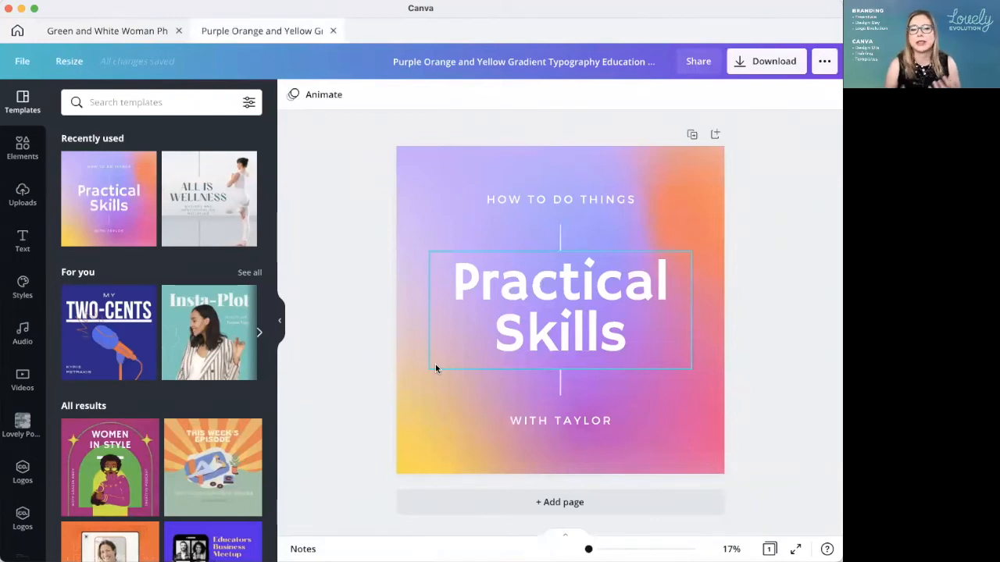
# Step: Browse more Podcast Cover templates further down the results and check the open "All Is Wellness" design
pyautogui.click(15, 31)
pyautogui.scroll(-3, 529, 265)
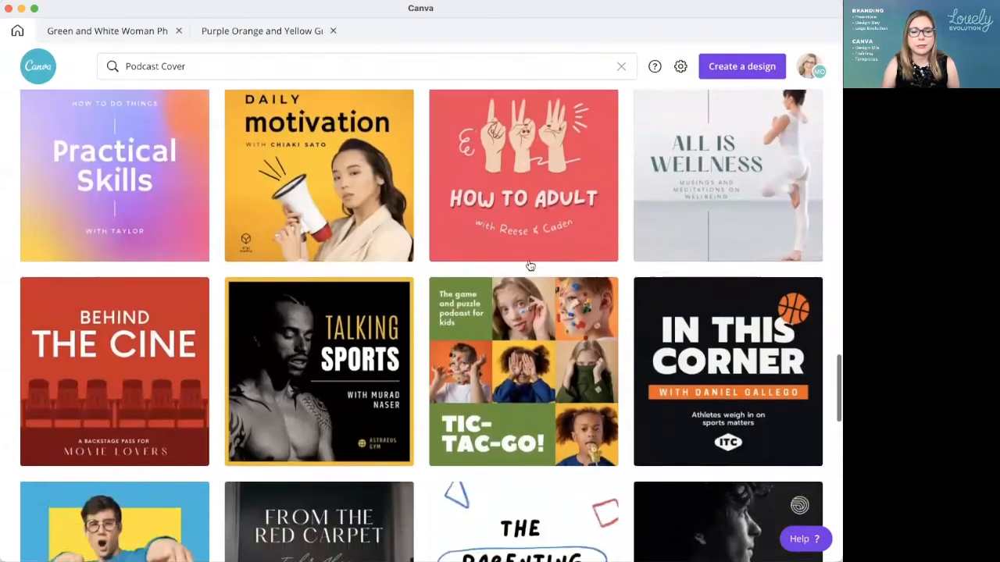
pyautogui.scroll(-5, 530, 266)
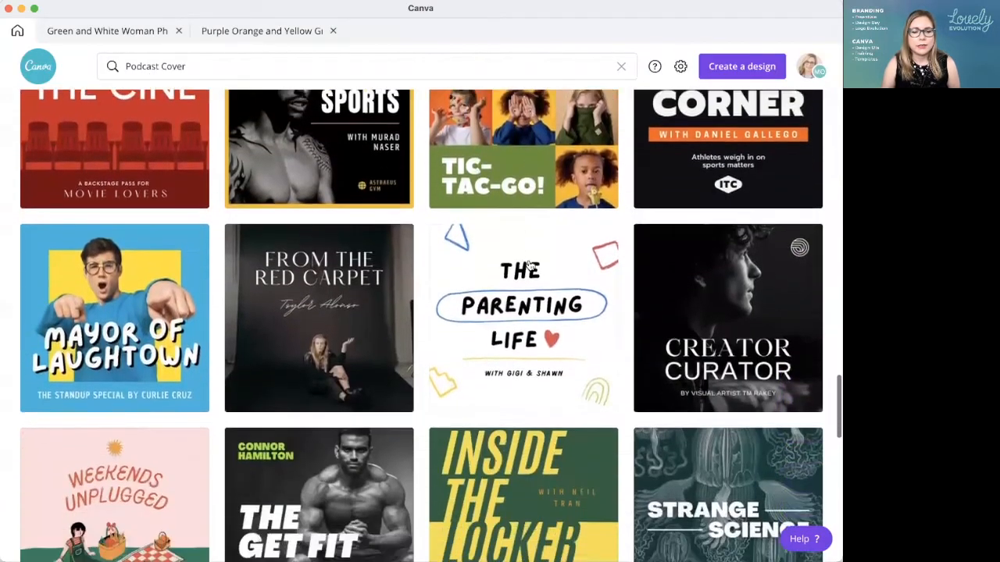
pyautogui.scroll(-3, 529, 266)
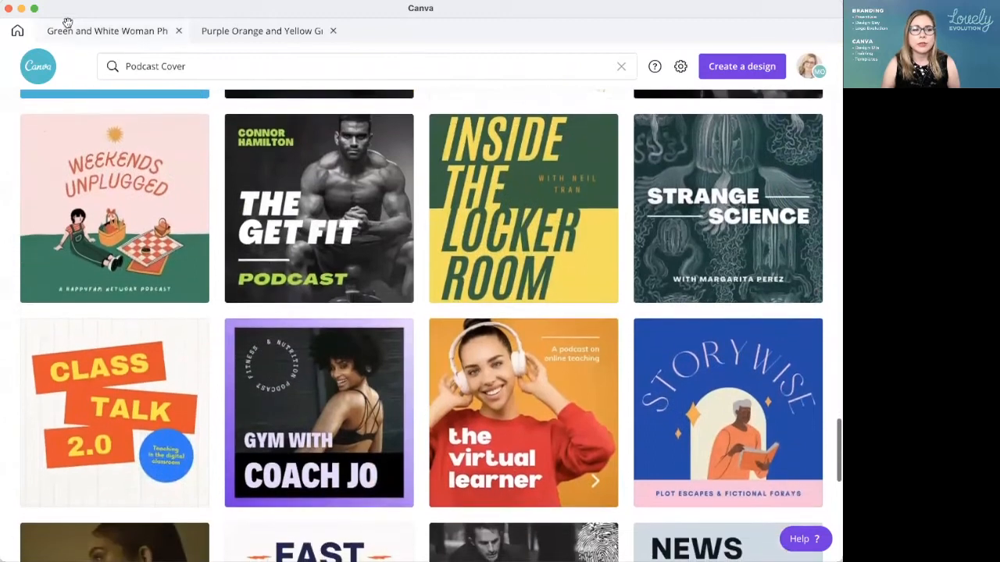
pyautogui.click(90, 30)
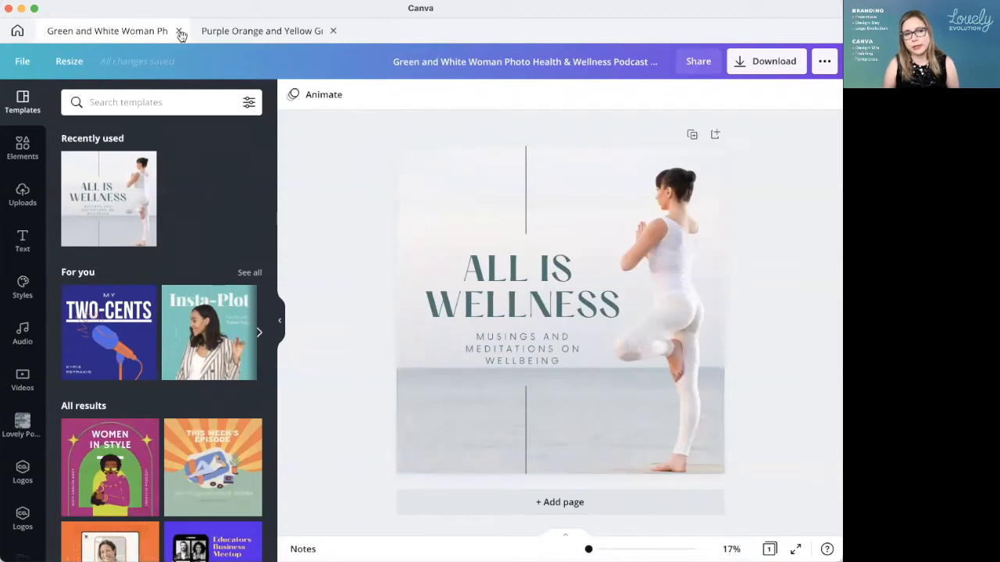
pyautogui.click(17, 32)
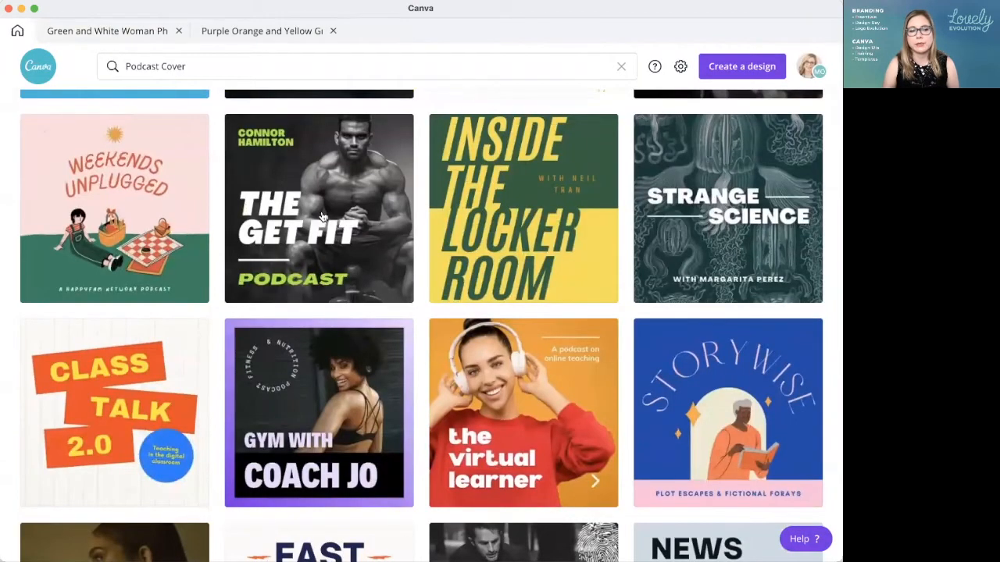
# Step: Add a blank page to the "All Is Wellness" design and search its templates for "wellness"
pyautogui.click(129, 32)
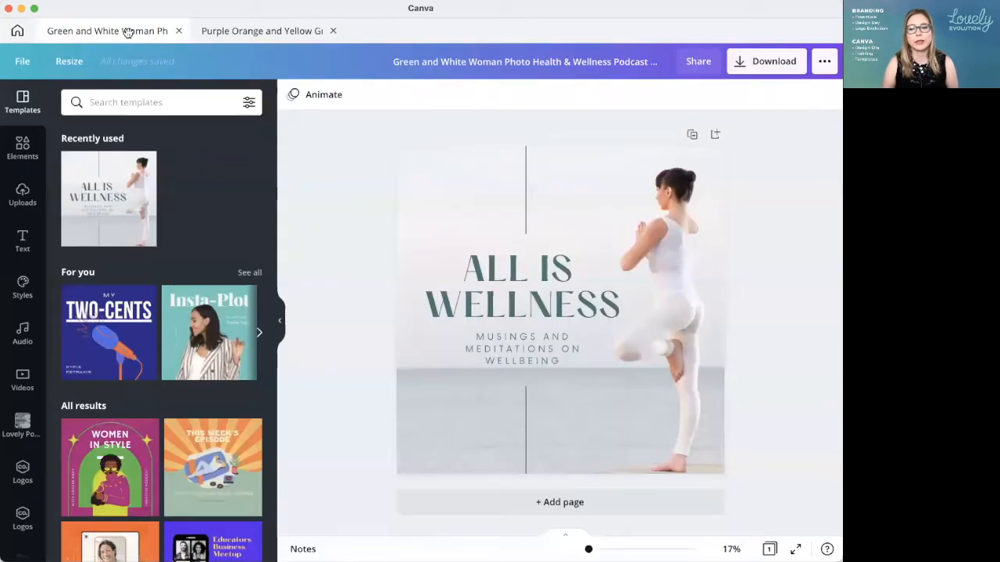
pyautogui.click(545, 503)
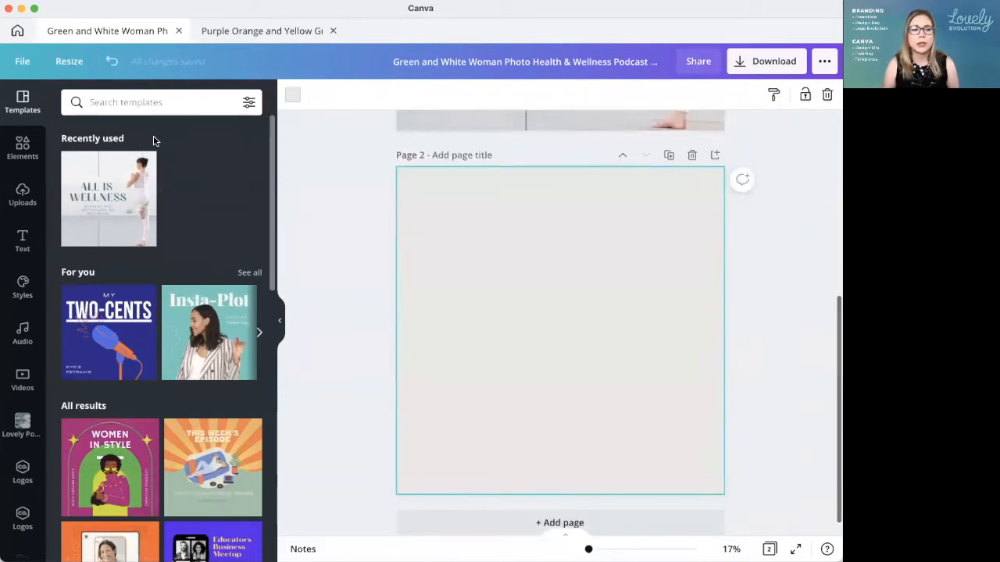
pyautogui.click(111, 102)
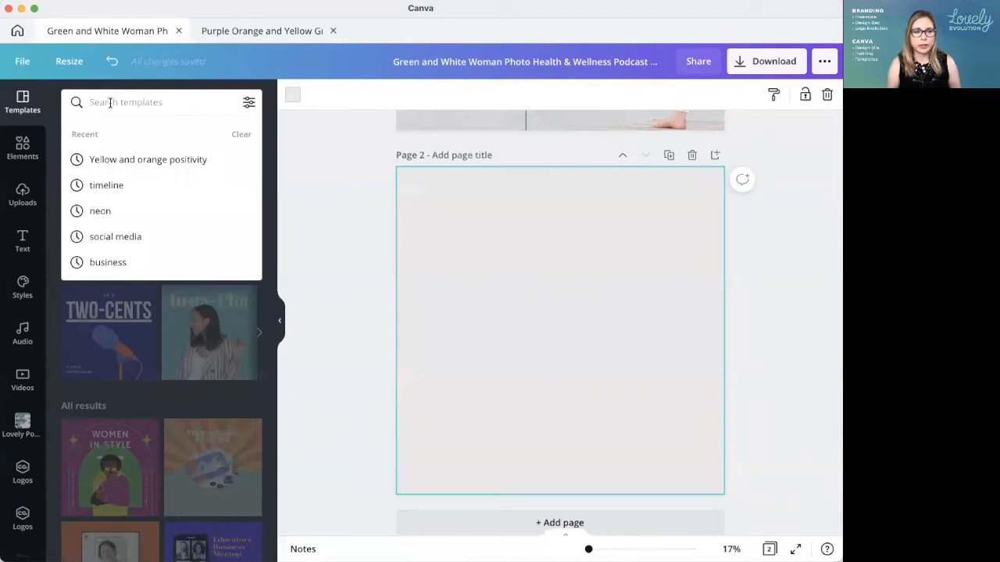
pyautogui.write('wellness')
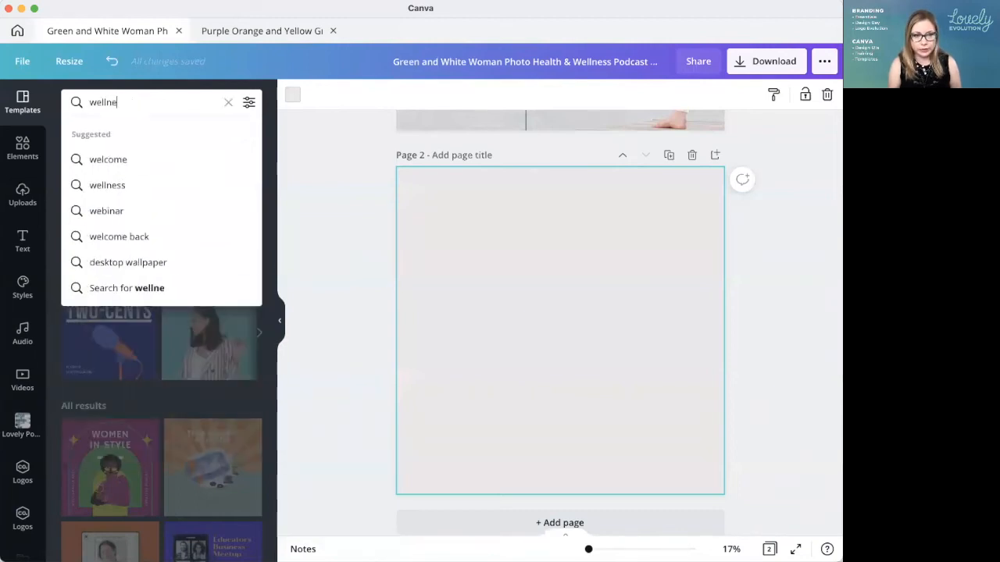
pyautogui.press('Return')
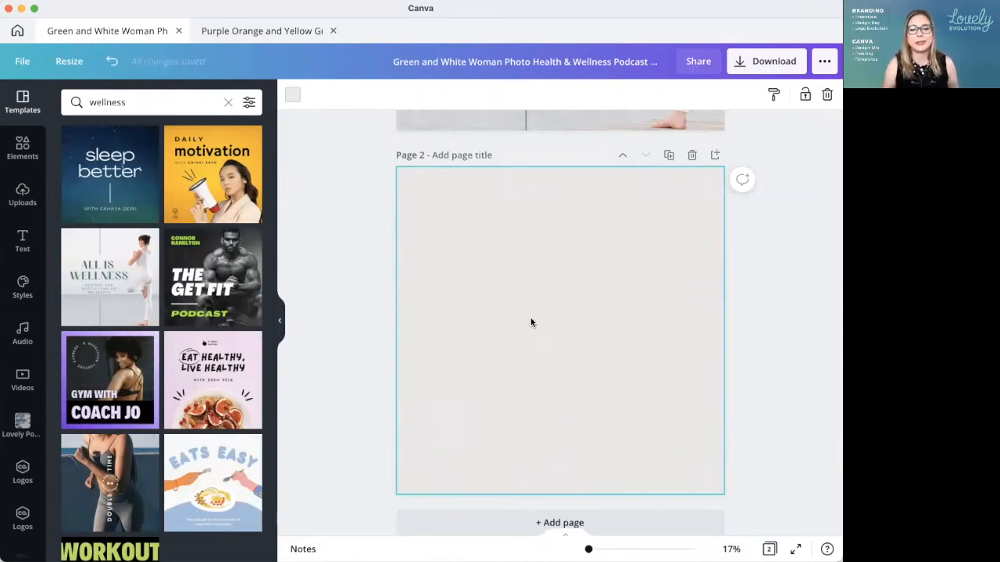
pyautogui.scroll(5, 530, 319)
pyautogui.scroll(-5, 512, 334)
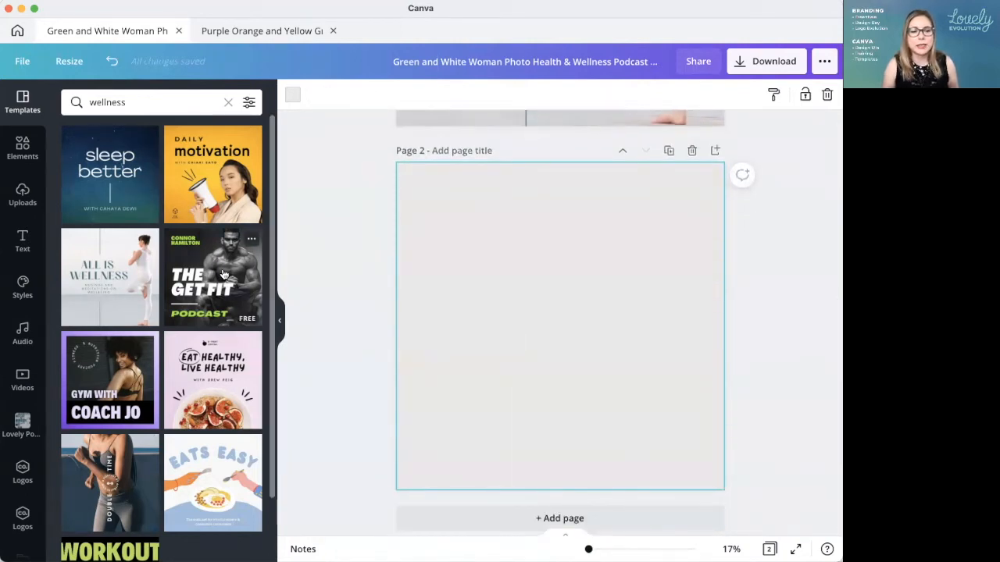
pyautogui.scroll(-2, 194, 361)
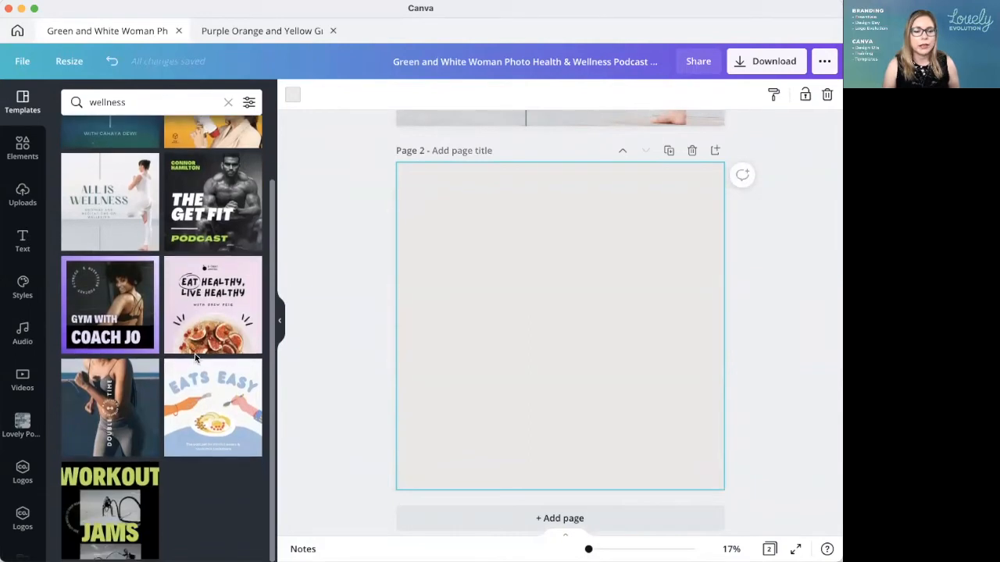
# Step: Search the templates within the "All Is Wellness" design for "yoga" instead
pyautogui.doubleClick(109, 102)
pyautogui.write('yoga')
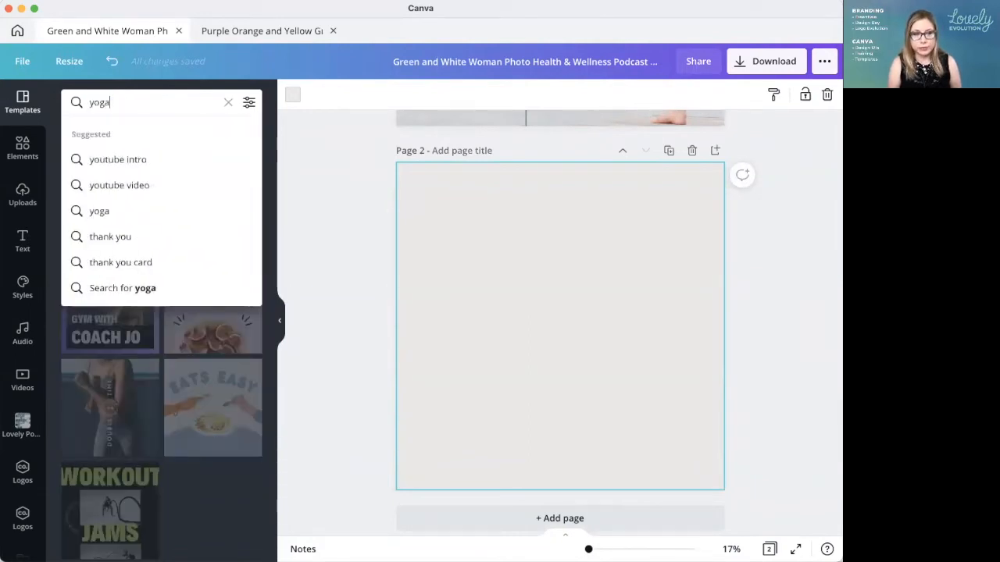
pyautogui.press('Return')
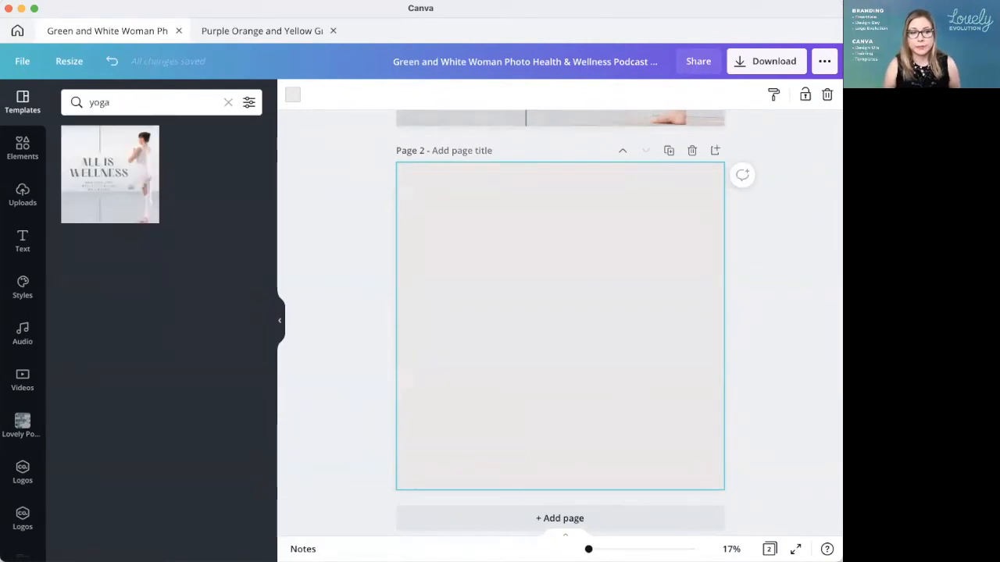
pyautogui.click(120, 102)
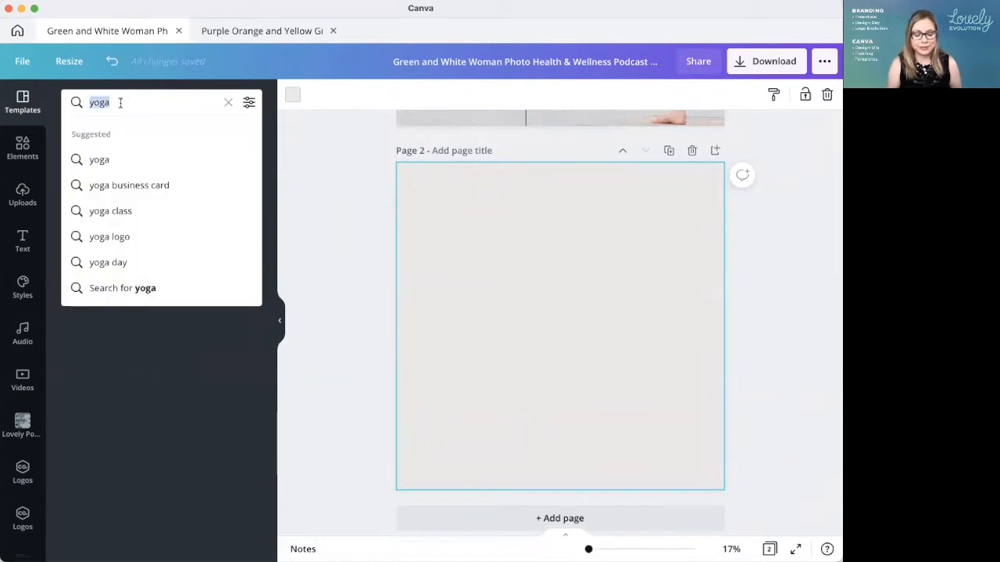
pyautogui.click(438, 230)
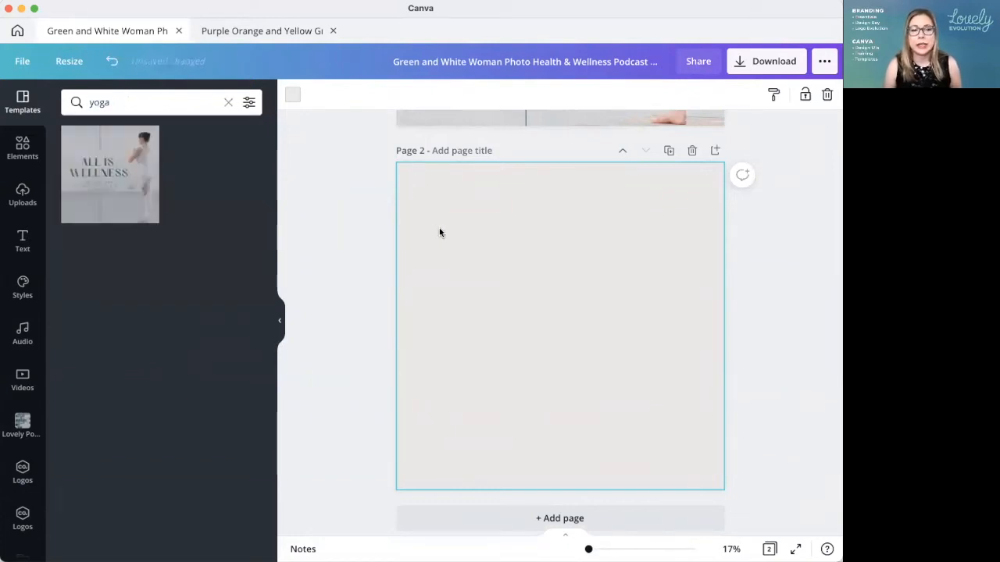
# Step: Look through the Instagram Post templates from the home page and compare them with the open "All Is Wellness" design
pyautogui.click(17, 31)
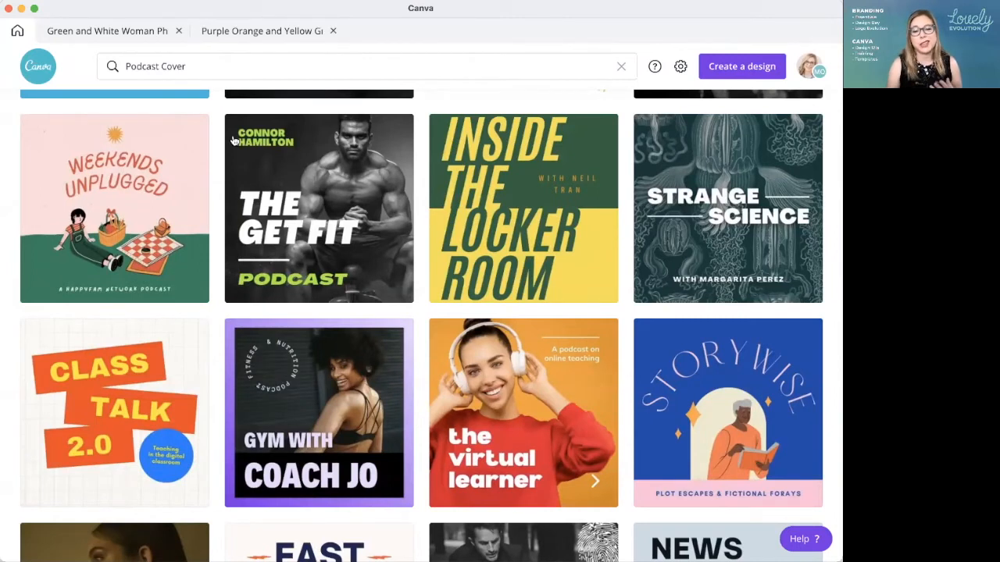
pyautogui.doubleClick(147, 66)
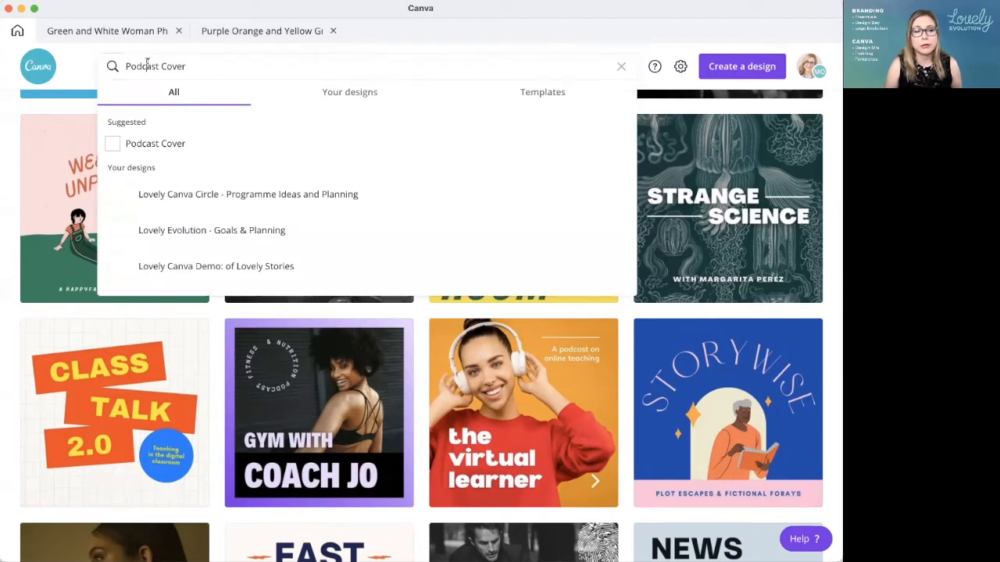
pyautogui.tripleClick(147, 66)
pyautogui.write('instagram')
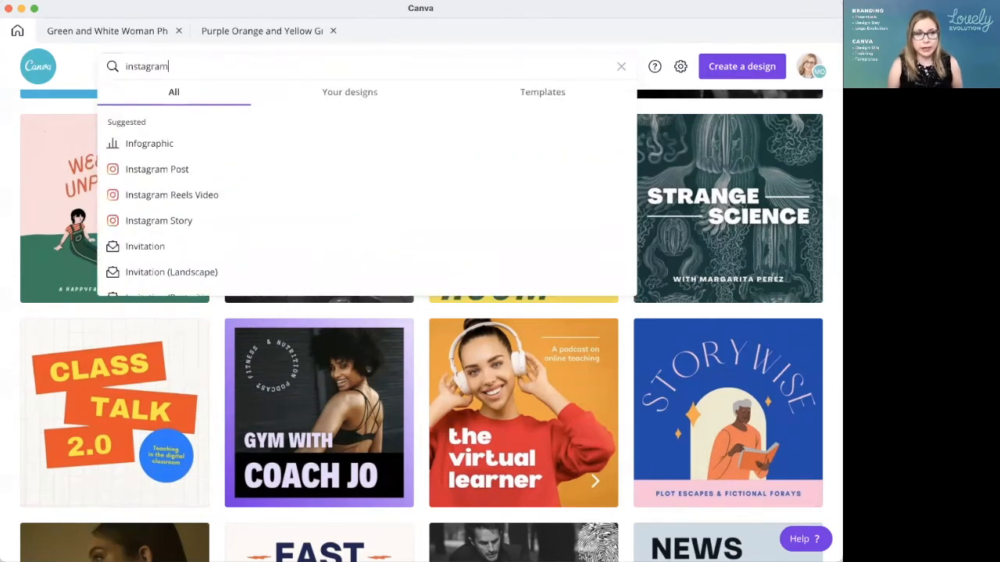
pyautogui.click(159, 145)
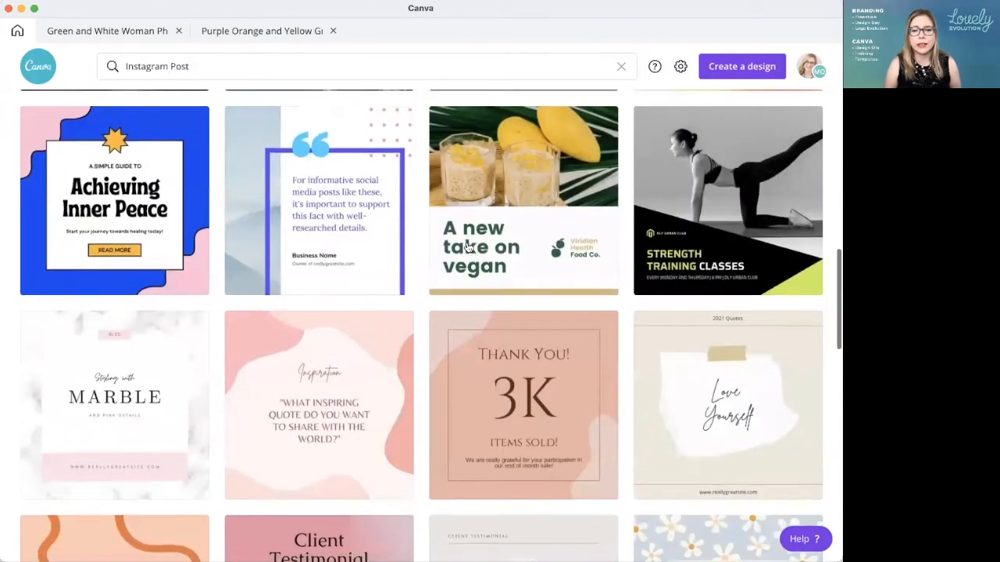
pyautogui.scroll(2, 540, 278)
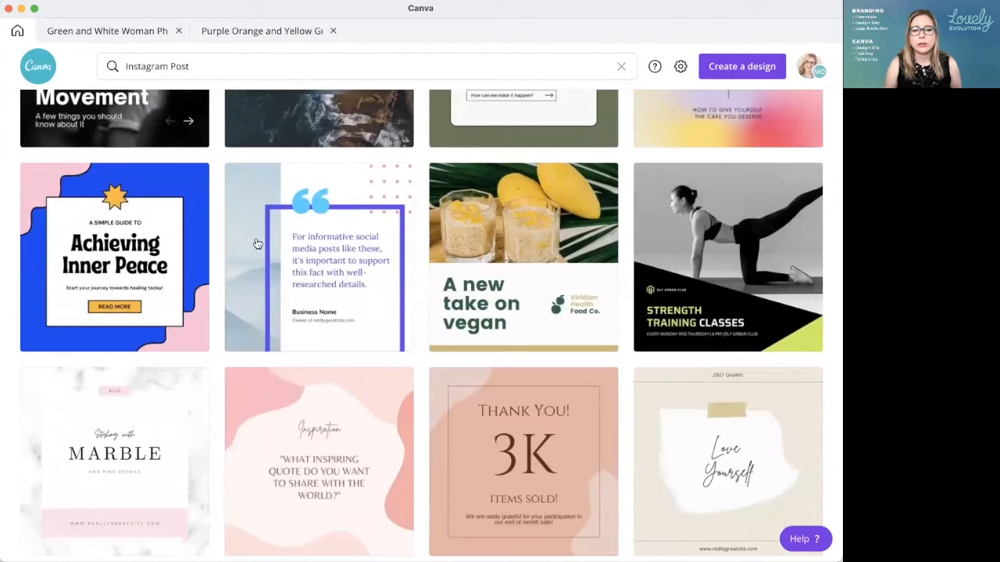
pyautogui.scroll(5, 488, 408)
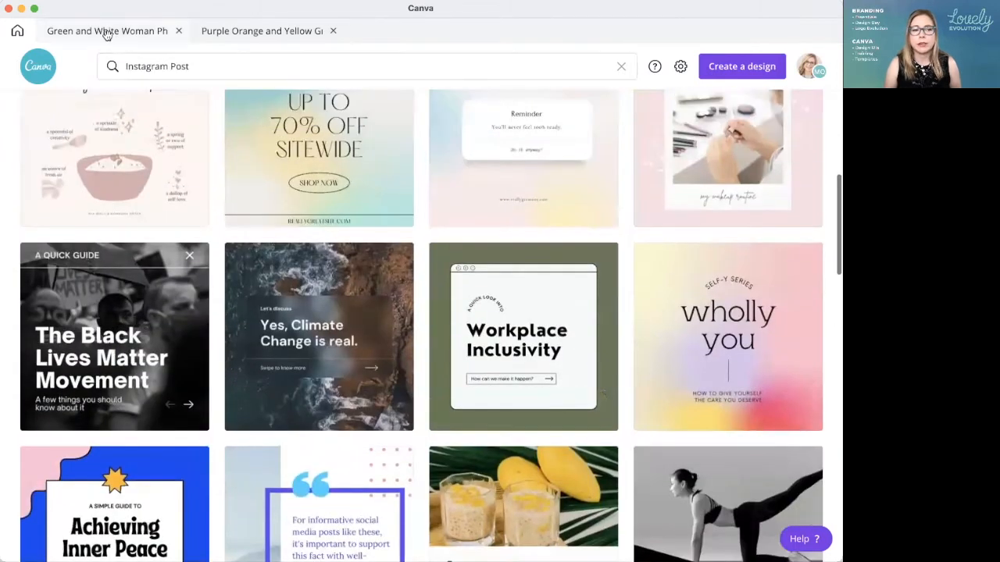
pyautogui.click(104, 32)
pyautogui.scroll(5, 499, 336)
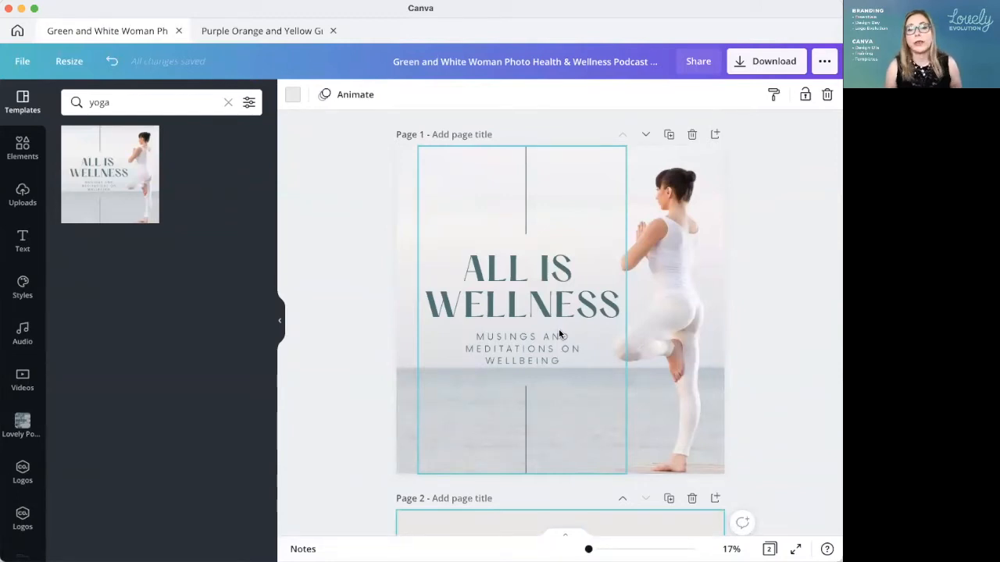
# Step: Return to the home page's template search and narrow it to "Instagram Post yoga"
pyautogui.click(17, 31)
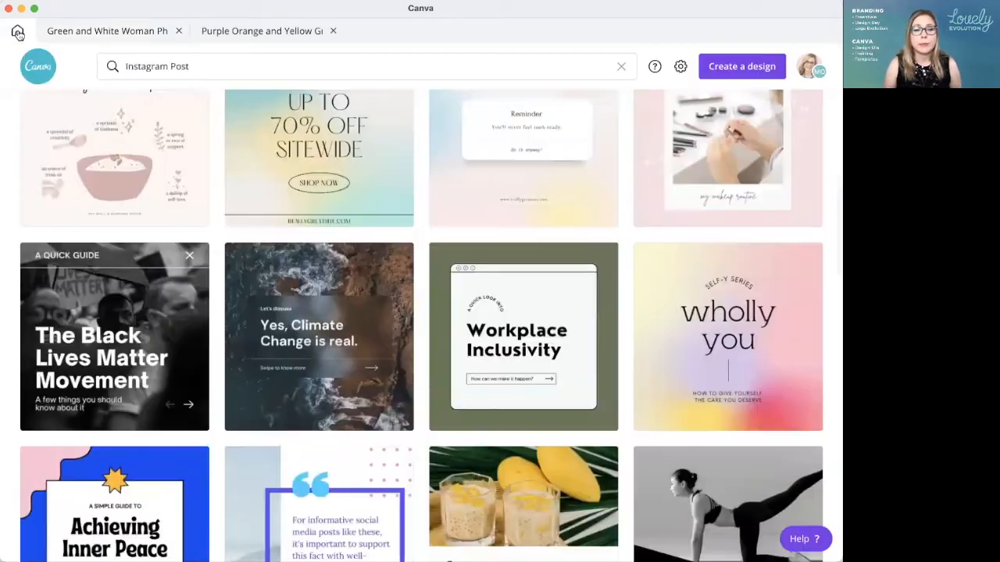
pyautogui.scroll(3, 457, 301)
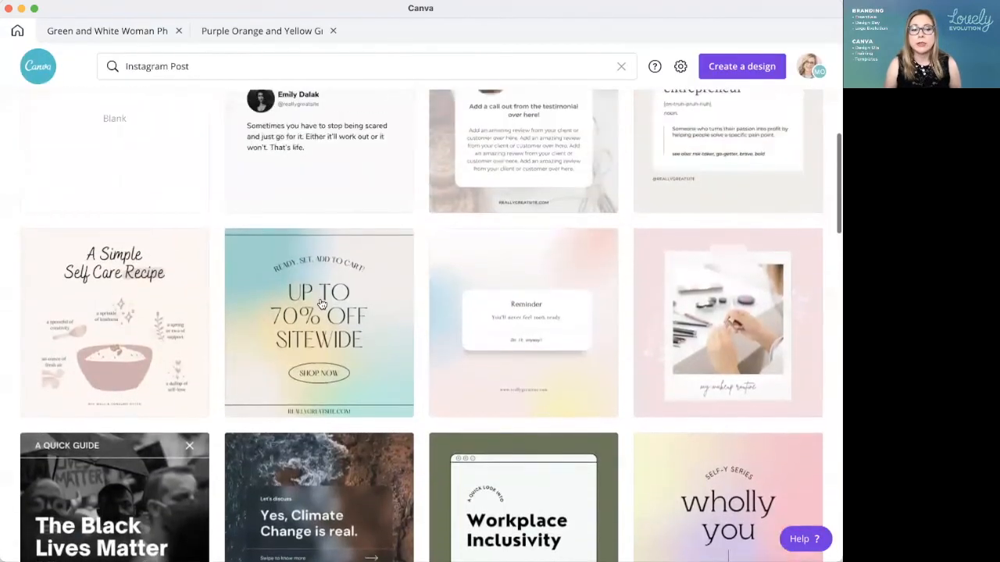
pyautogui.scroll(5, 320, 303)
pyautogui.click(201, 65)
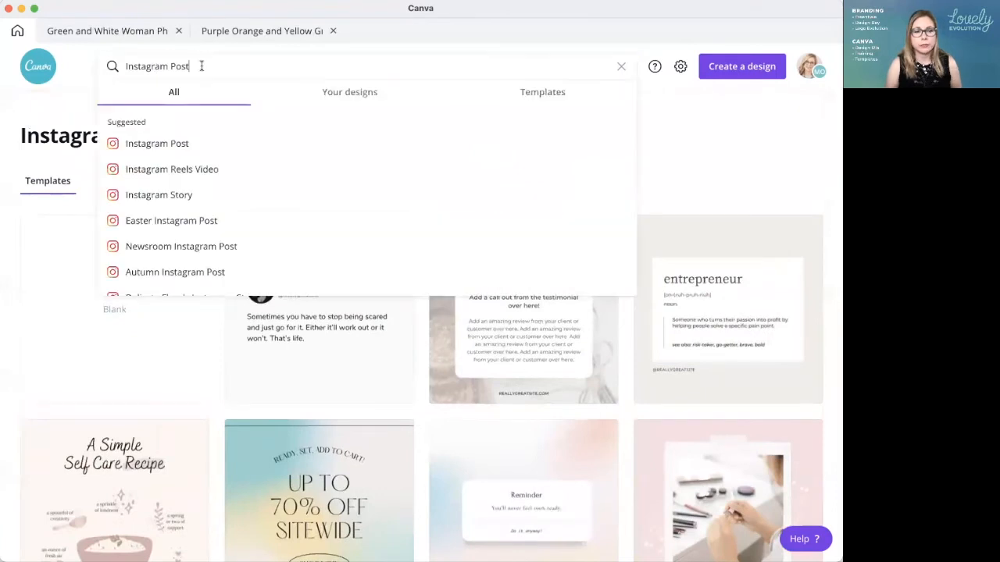
pyautogui.write('yoga')
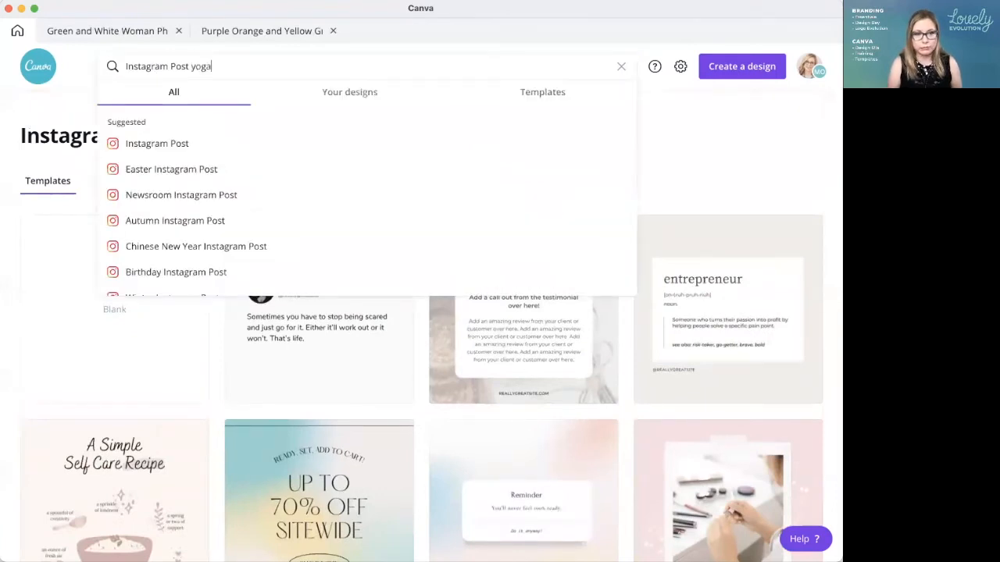
pyautogui.press('Return')
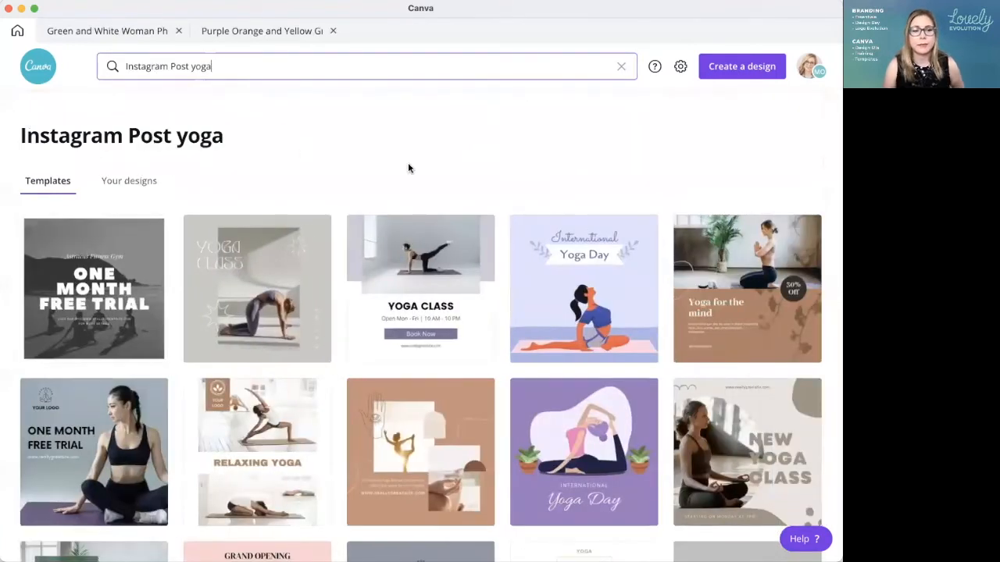
# Step: Browse the yoga Instagram Post templates and open the purple "Yoga Class" one, with the seated woman, as a new design
pyautogui.scroll(-1, 495, 194)
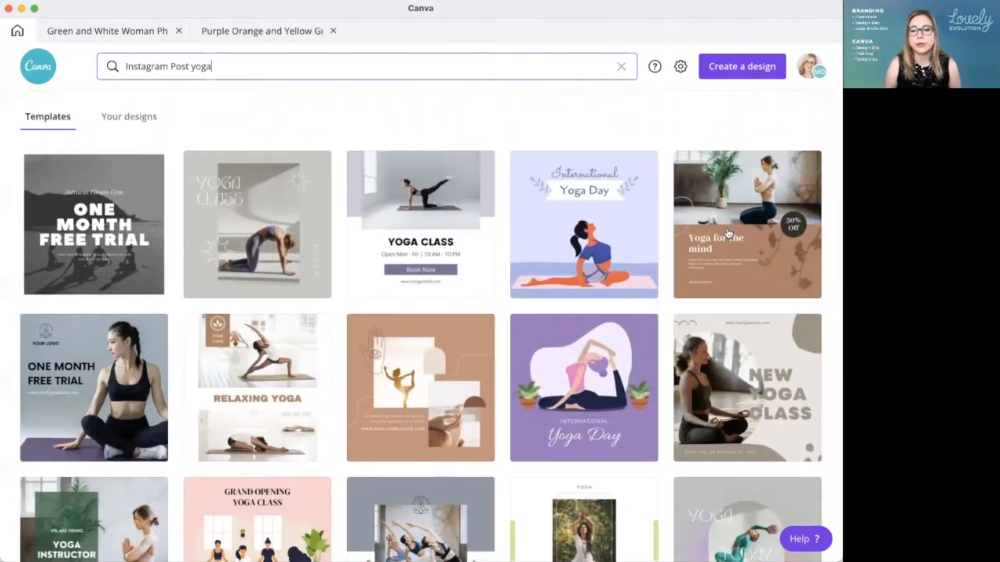
pyautogui.scroll(-1, 365, 383)
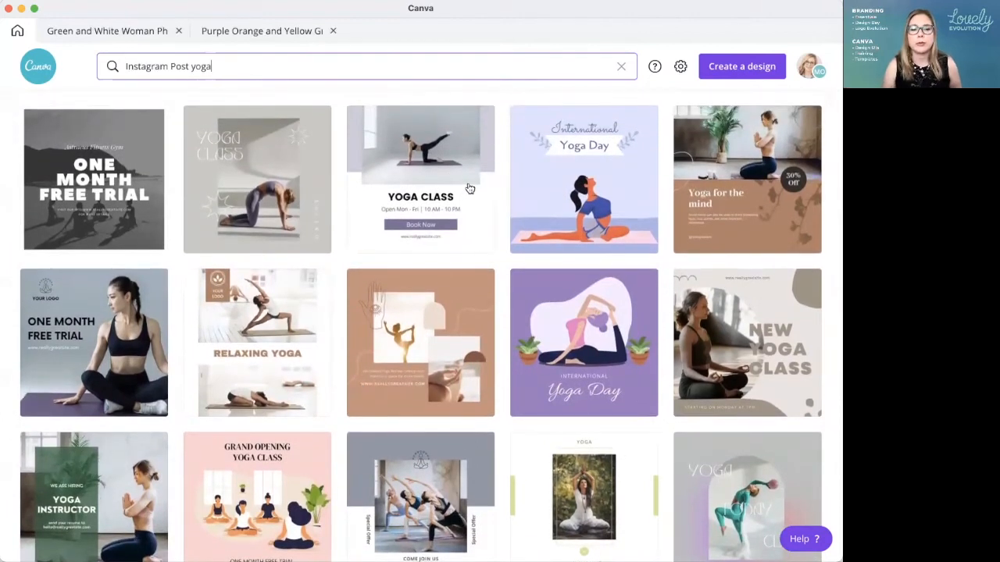
pyautogui.scroll(-5, 407, 258)
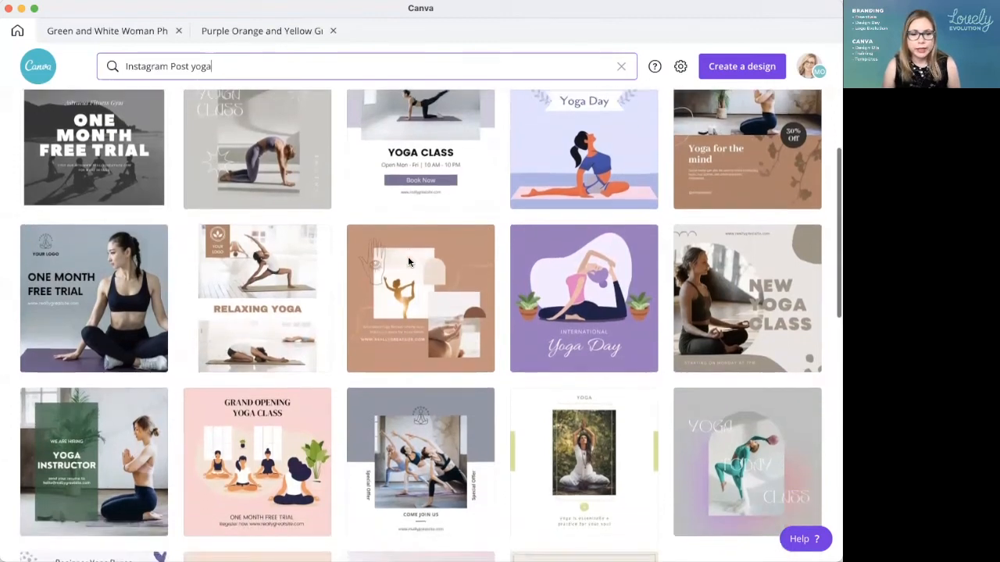
pyautogui.scroll(-3, 410, 264)
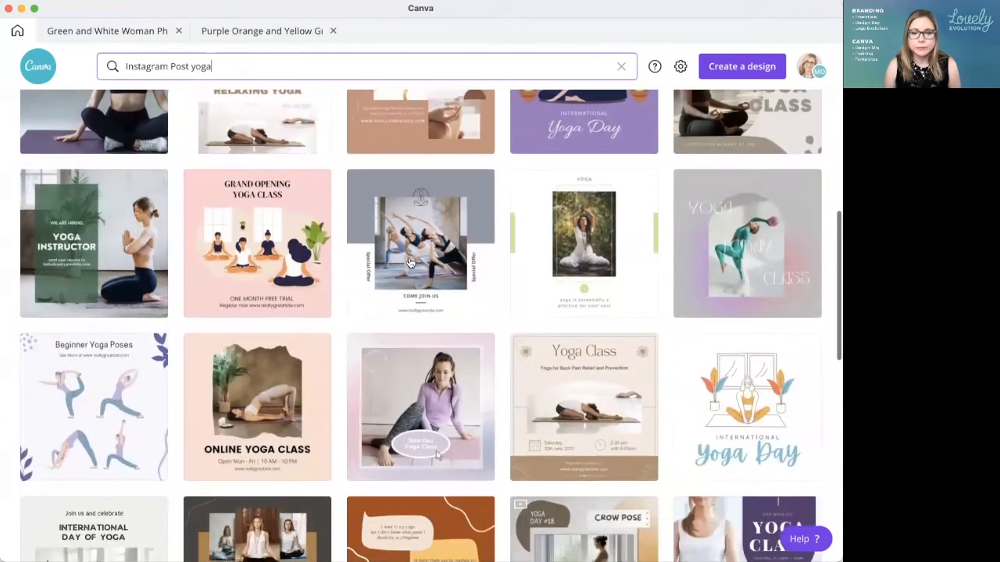
pyautogui.scroll(-1, 410, 264)
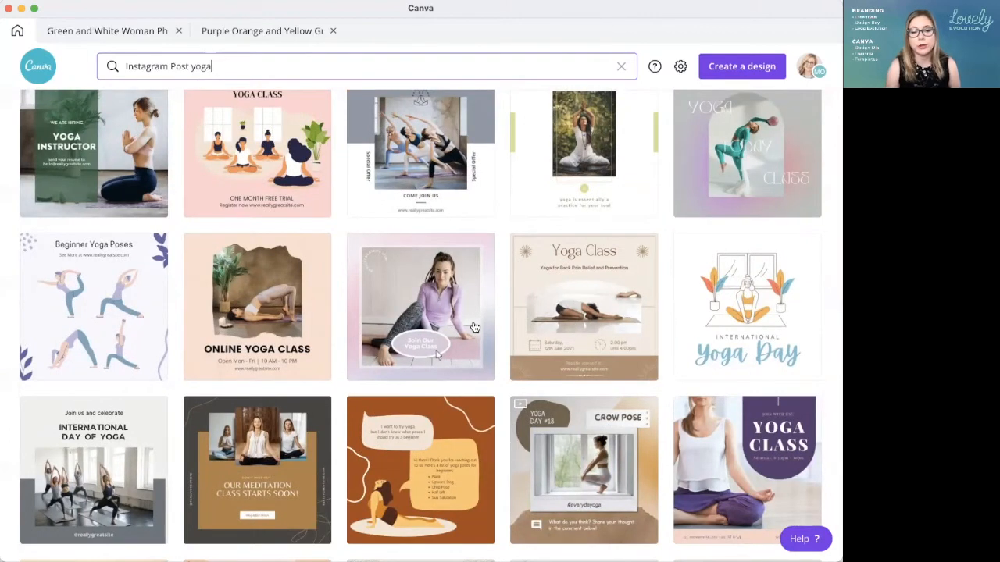
pyautogui.scroll(-3, 473, 312)
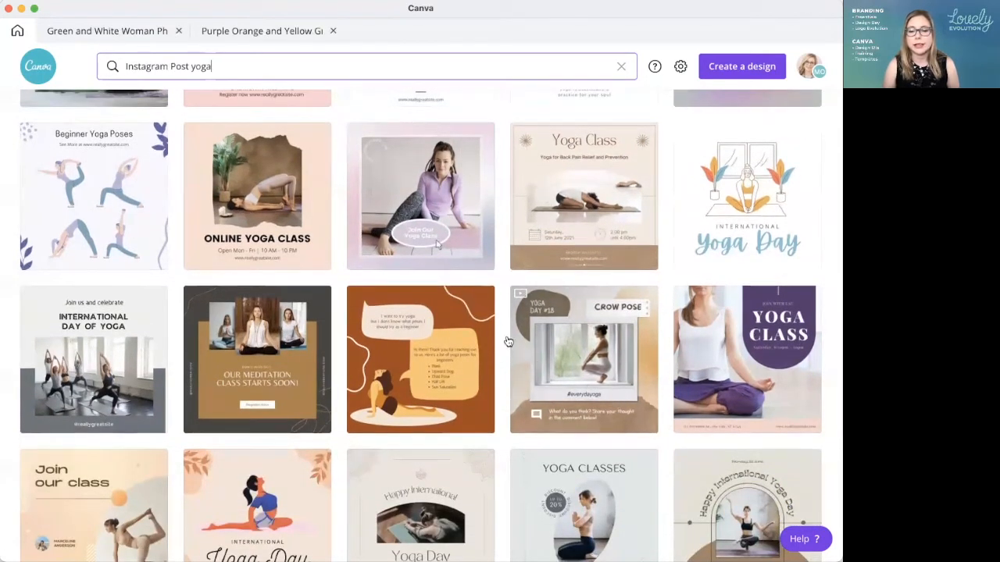
pyautogui.click(727, 348)
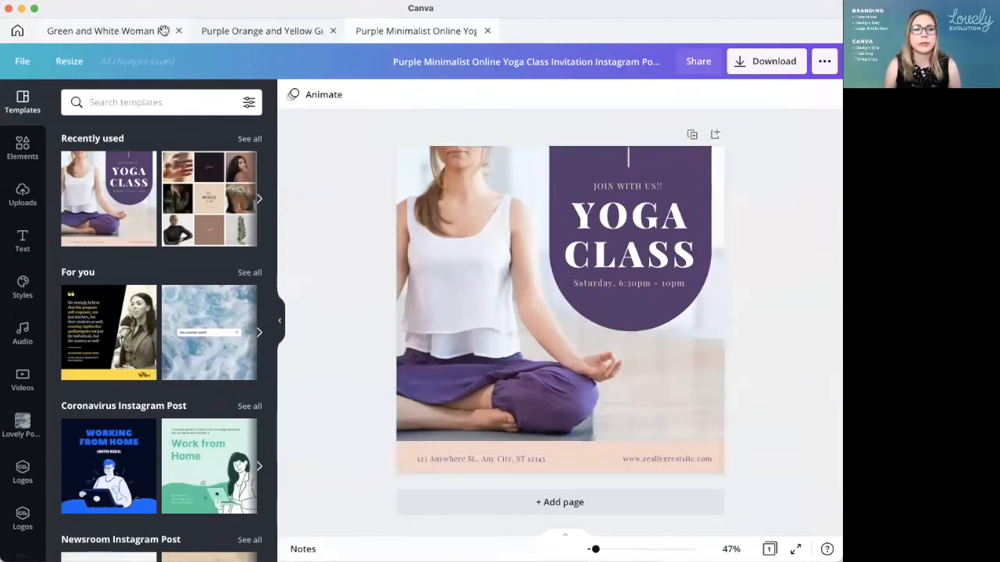
# Step: In the "All Is Wellness" design, clear the template search and replace the blank second page with a duplicate of the first page
pyautogui.click(120, 31)
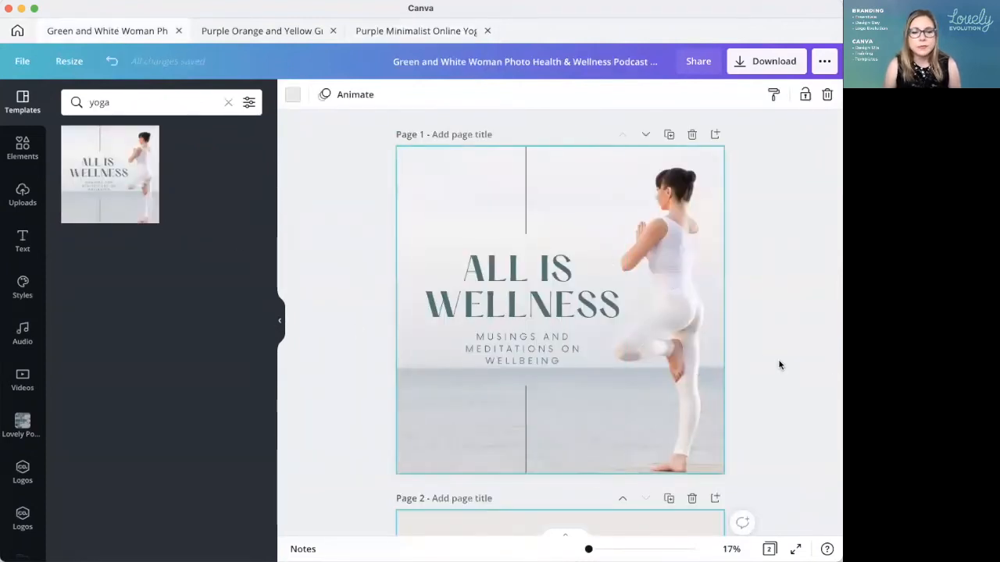
pyautogui.scroll(-5, 710, 345)
pyautogui.scroll(2, 366, 180)
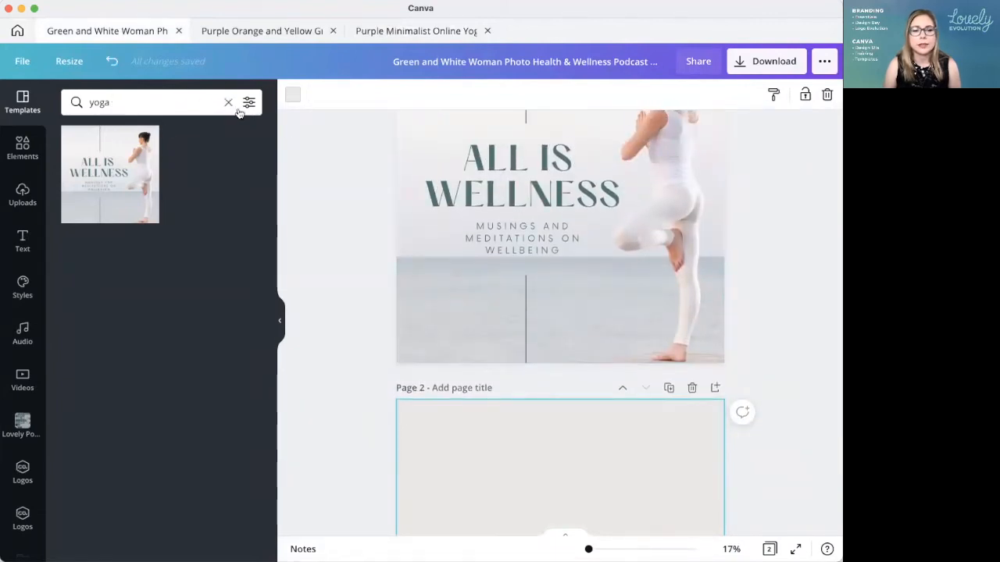
pyautogui.click(228, 103)
pyautogui.click(691, 388)
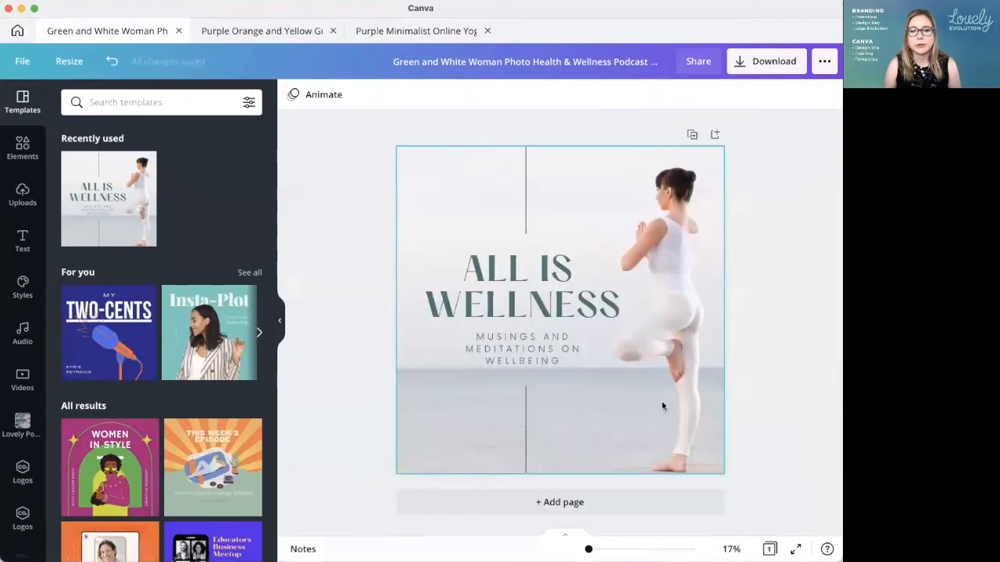
pyautogui.click(692, 136)
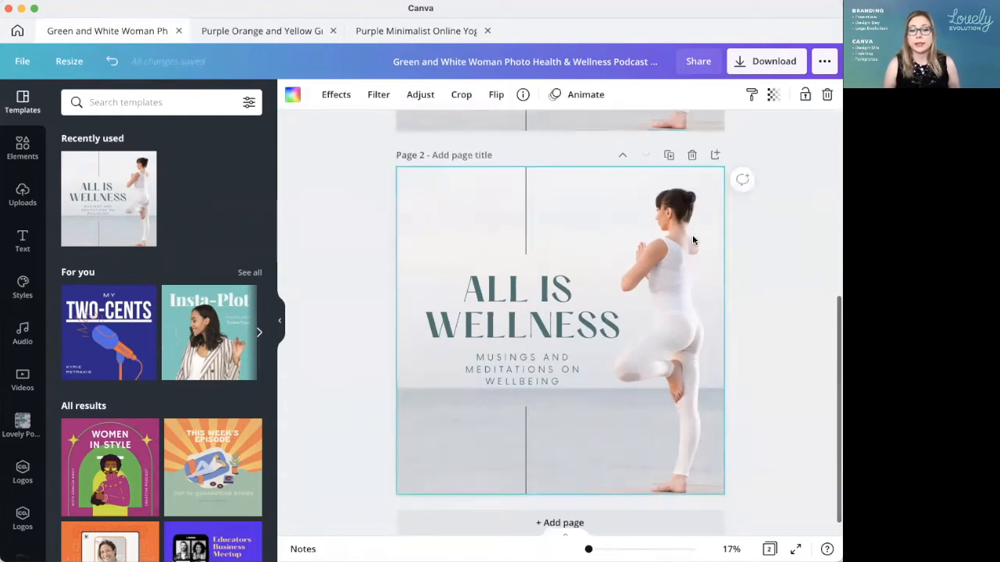
pyautogui.scroll(5, 692, 240)
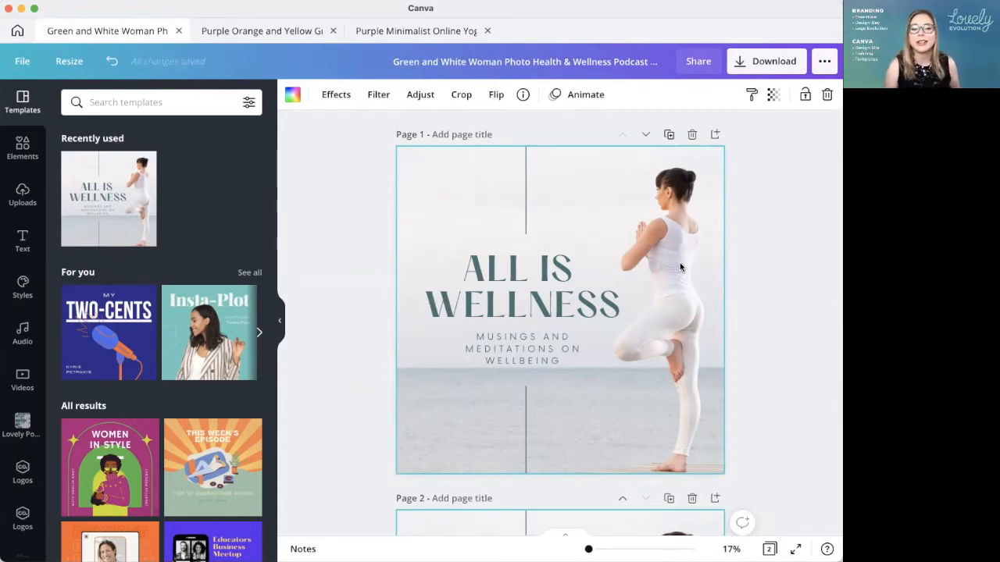
# Step: Add a third page, apply the recently used "All Is Wellness" template to it, and delete that page
pyautogui.scroll(-5, 667, 346)
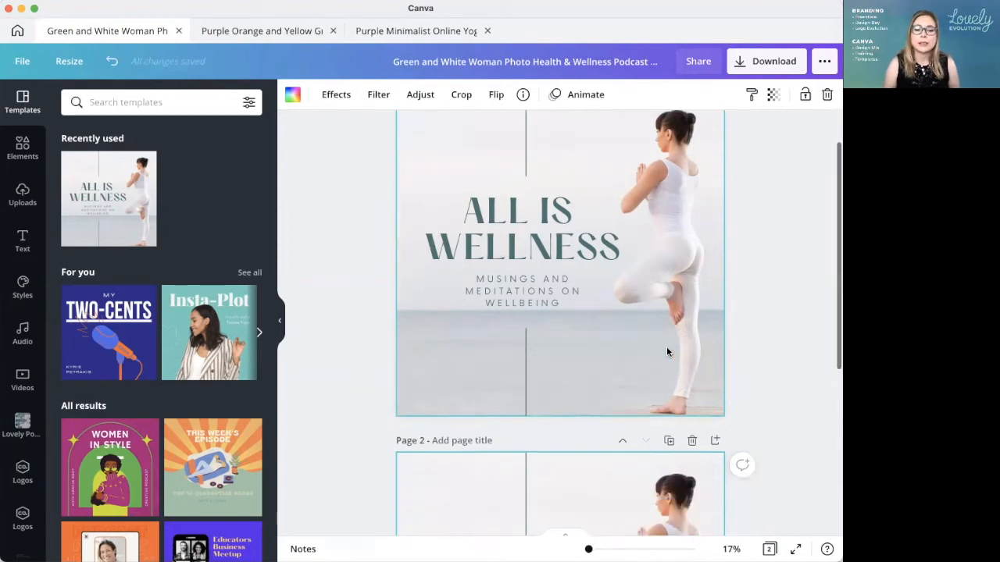
pyautogui.scroll(5, 575, 271)
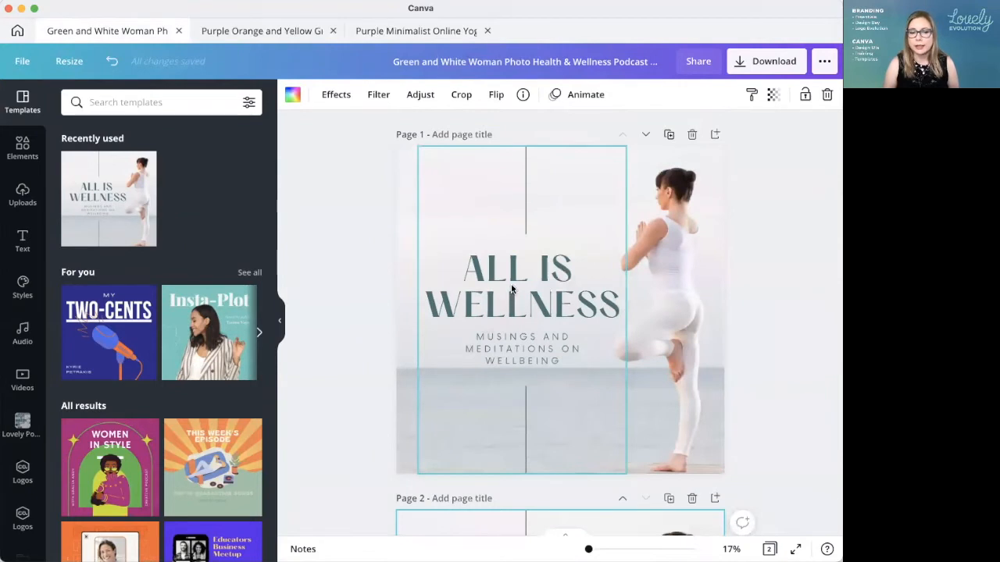
pyautogui.scroll(-5, 512, 289)
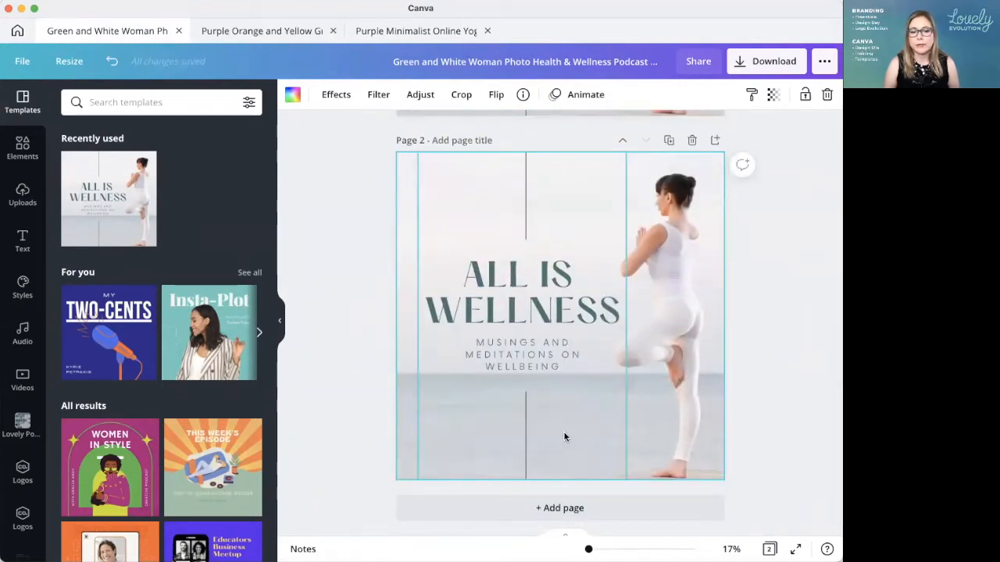
pyautogui.scroll(5, 565, 437)
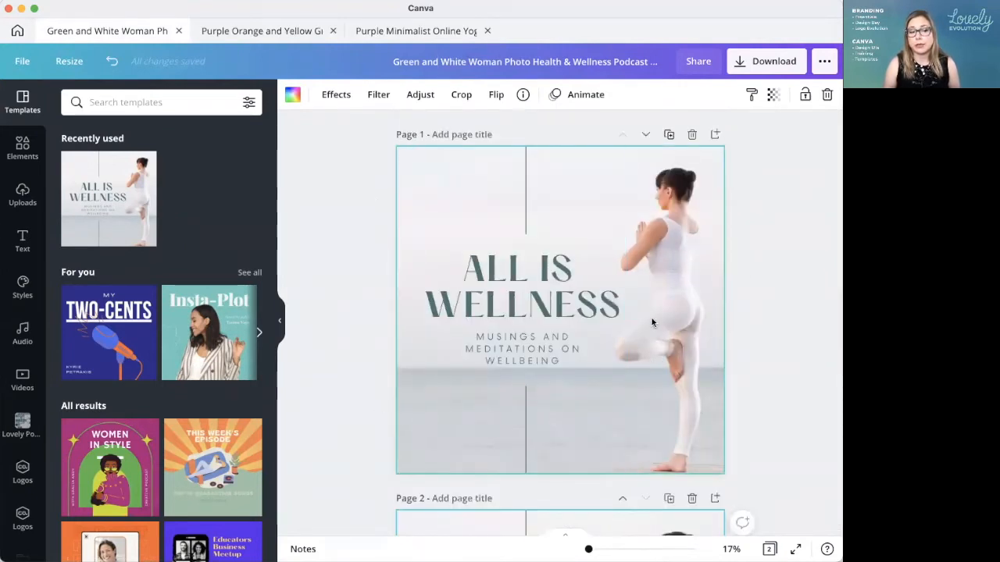
pyautogui.scroll(-5, 656, 286)
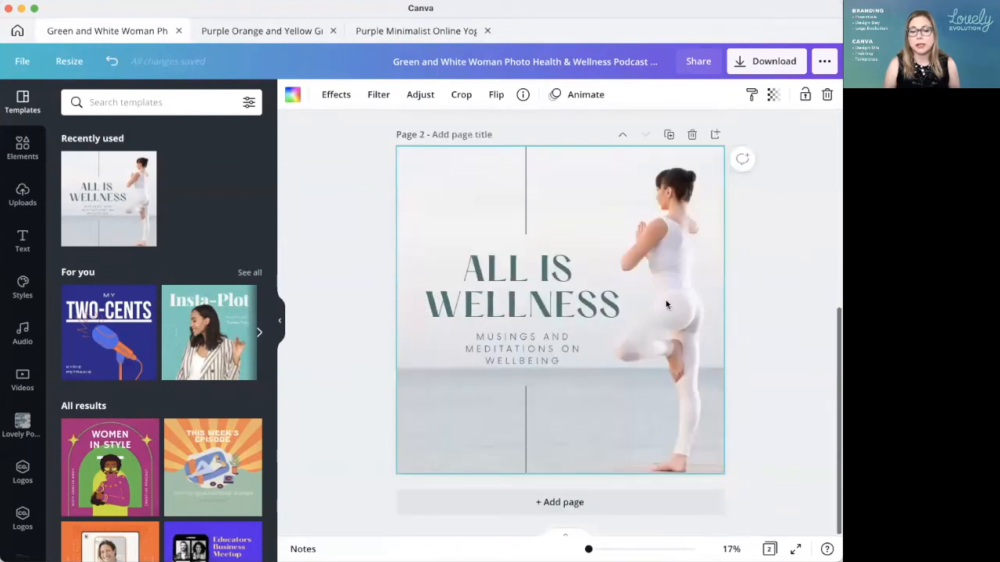
pyautogui.click(597, 506)
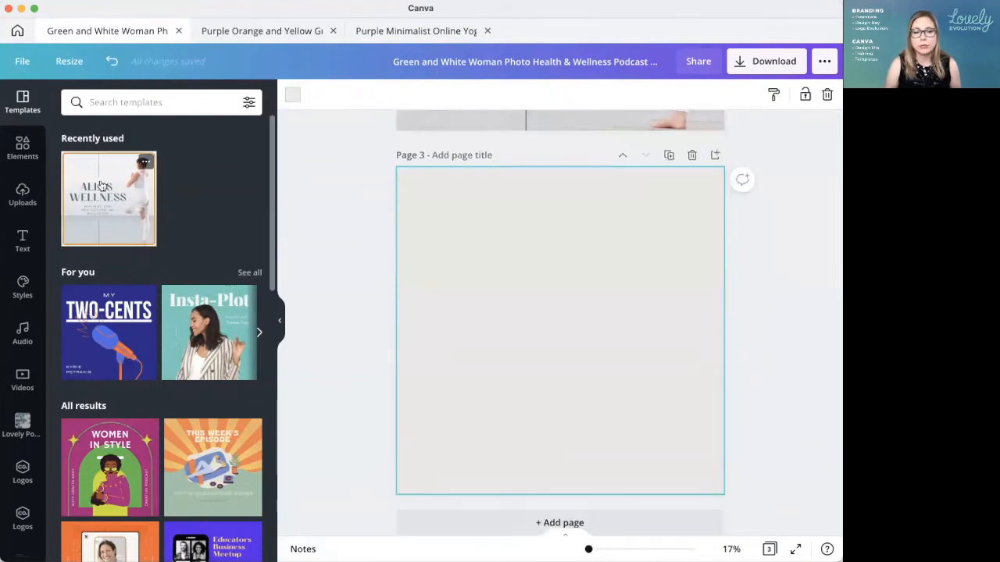
pyautogui.click(100, 185)
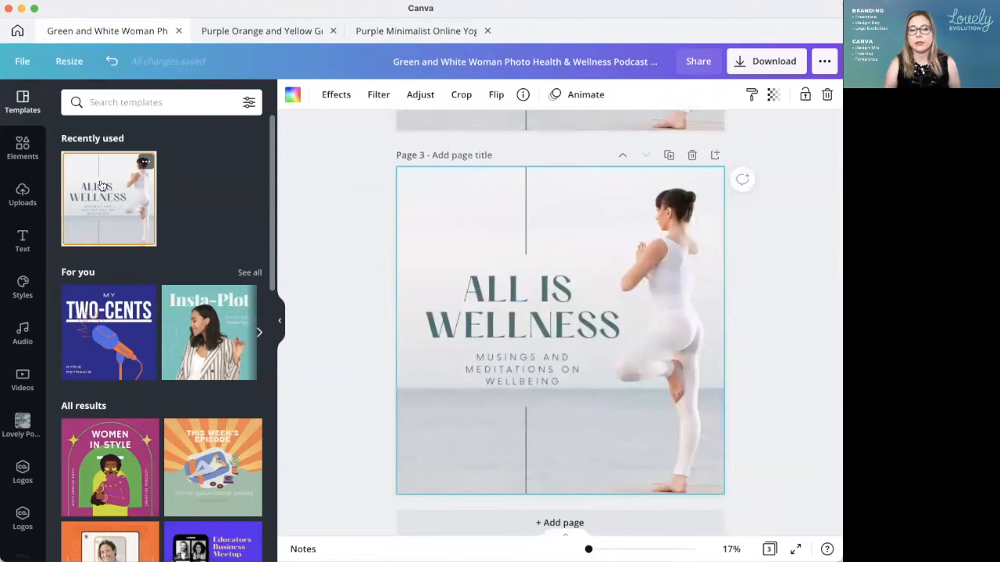
pyautogui.click(691, 155)
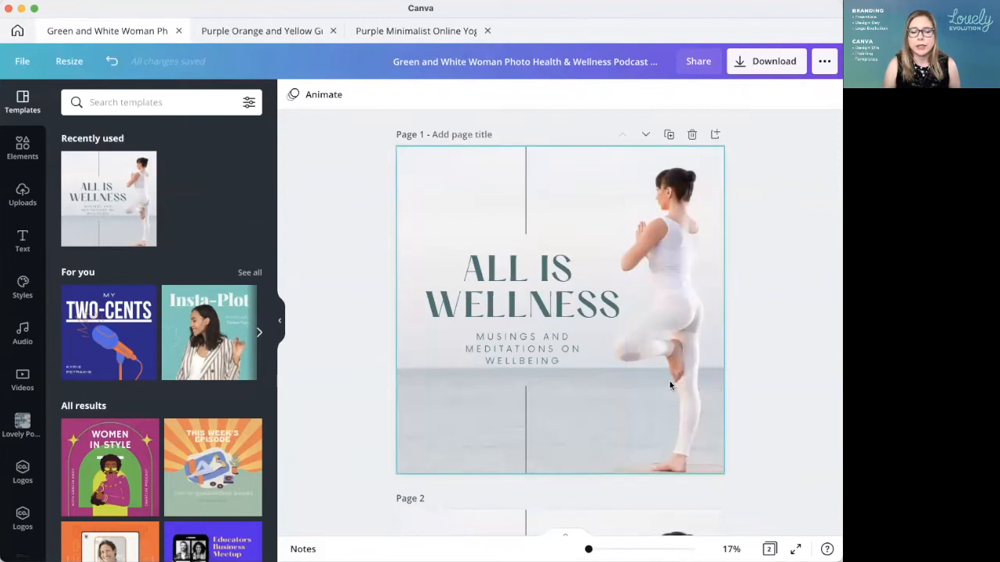
# Step: Return to the home page and replace the template search with "Podcast Cover"
pyautogui.click(504, 271)
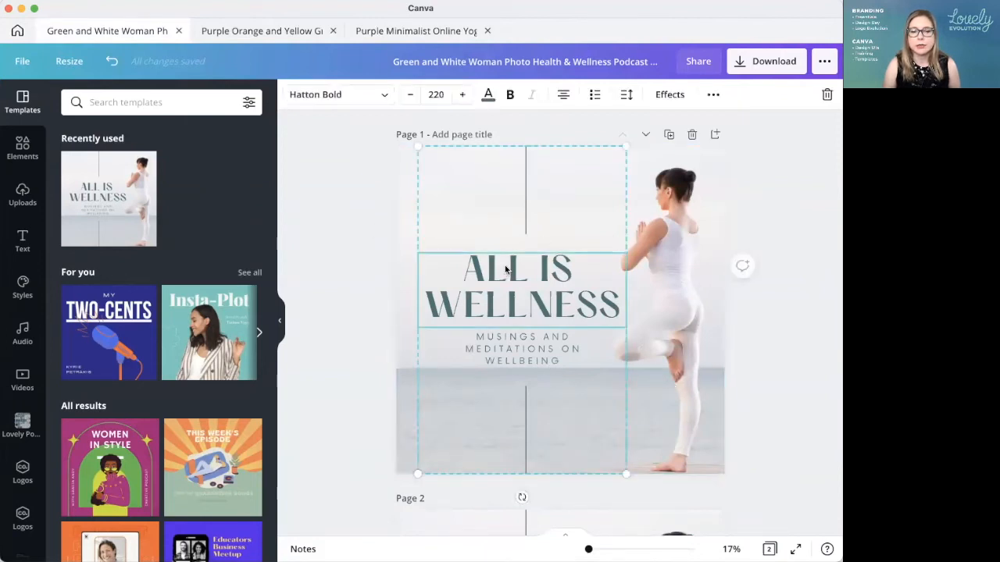
pyautogui.click(14, 32)
pyautogui.scroll(10, 638, 369)
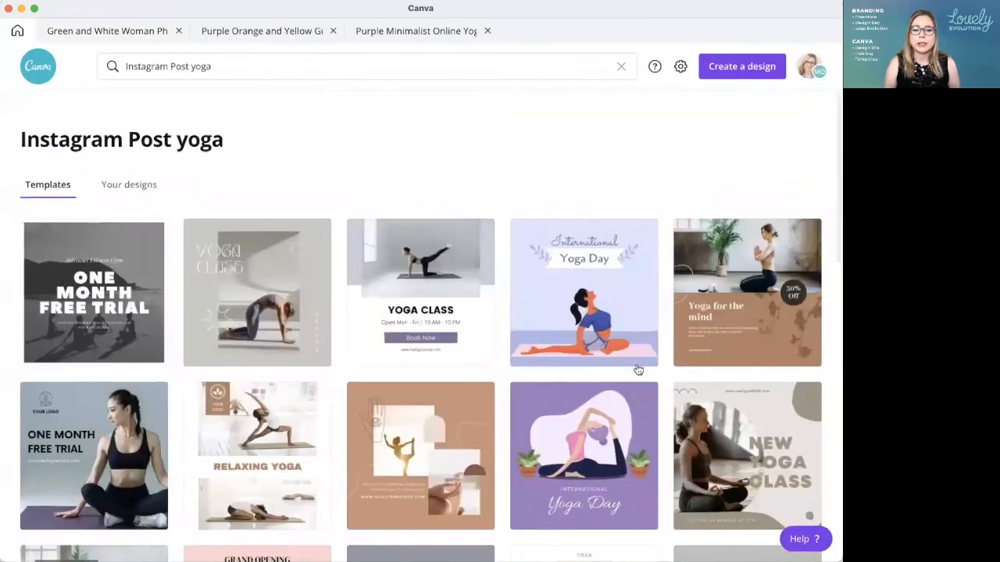
pyautogui.doubleClick(138, 66)
pyautogui.click(139, 65)
pyautogui.write('podcas')
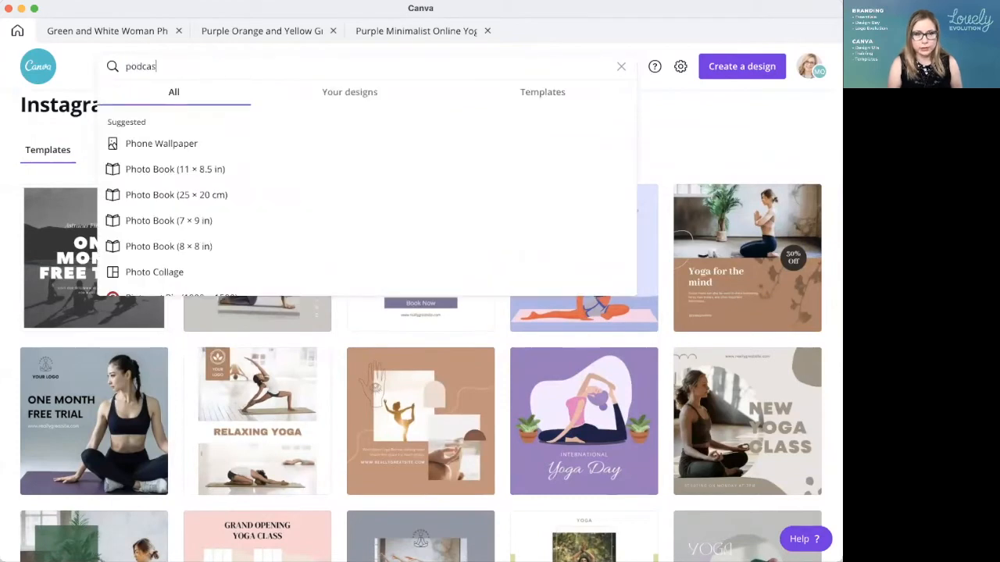
pyautogui.write('t')
pyautogui.click(157, 143)
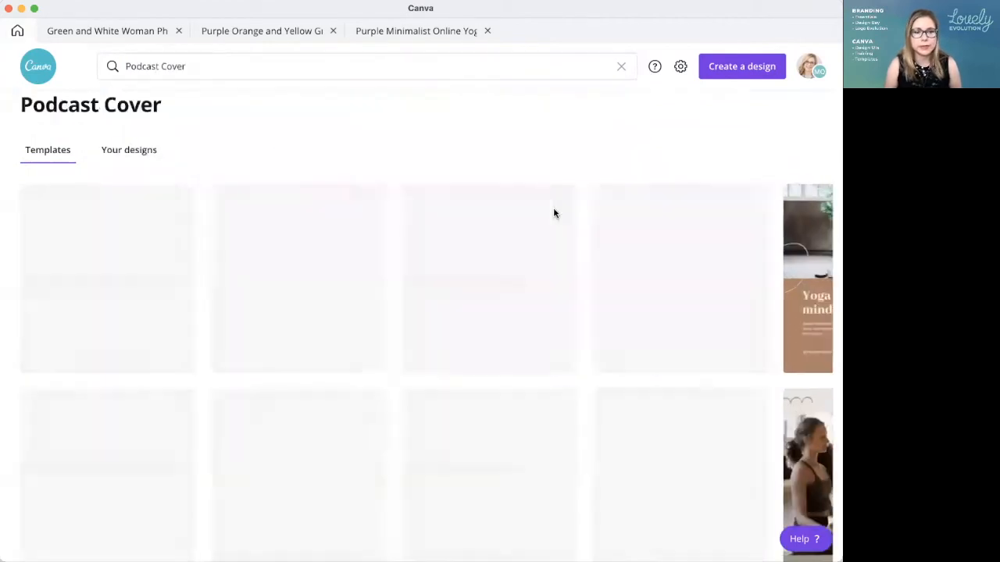
# Step: Look through the Podcast Cover templates and compare them with the open "All Is Wellness" design
pyautogui.scroll(-10, 636, 346)
pyautogui.scroll(-10, 637, 346)
pyautogui.scroll(3, 637, 346)
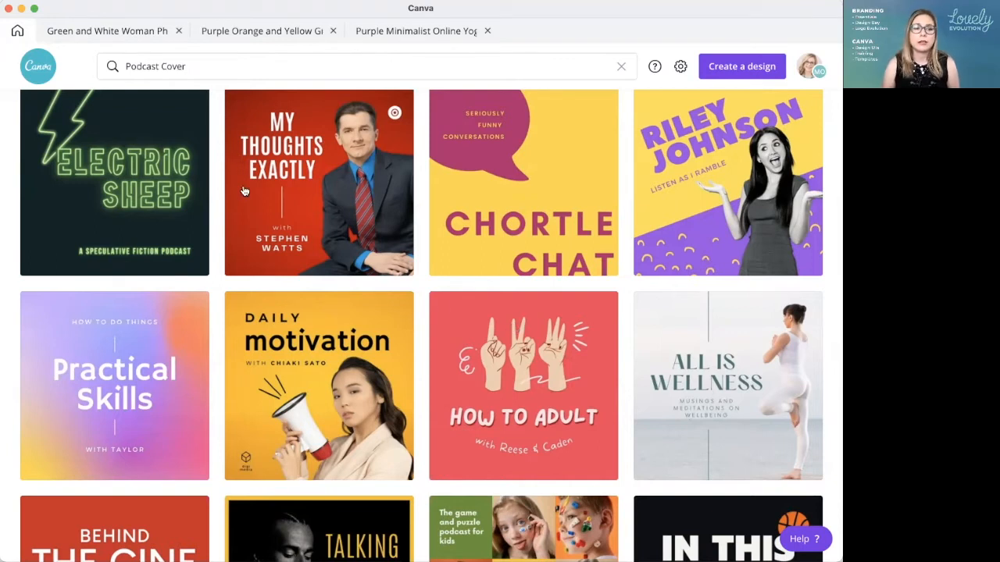
pyautogui.click(131, 33)
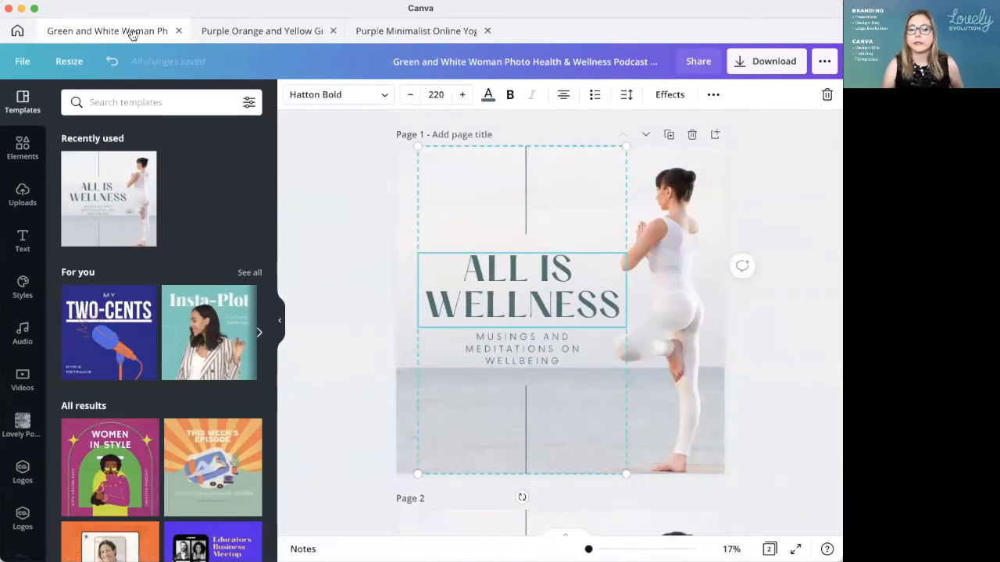
pyautogui.click(18, 31)
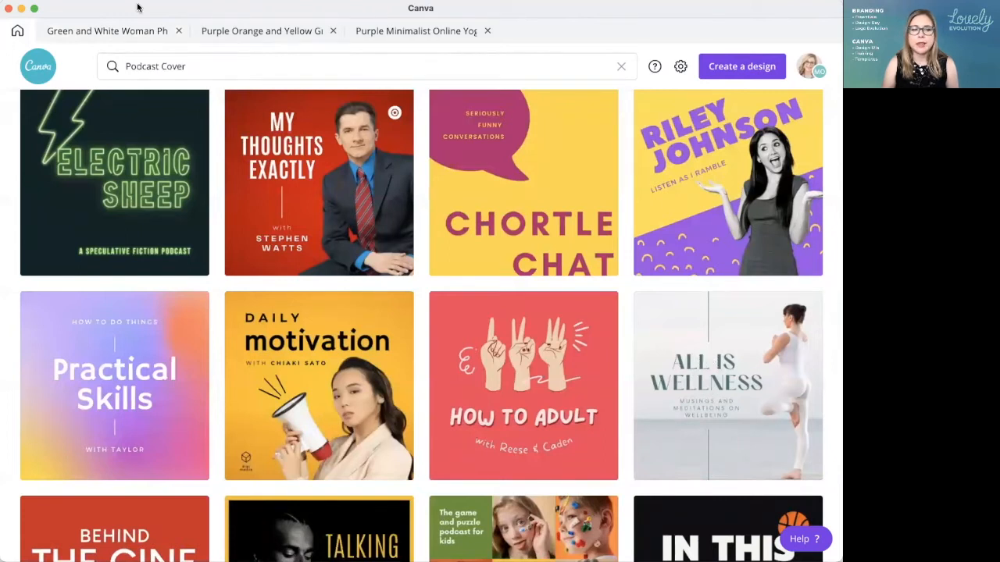
pyautogui.click(102, 30)
# Step: Ungroup the title, subtitle and vertical lines on page 1 so each can be edited separately
pyautogui.click(363, 274)
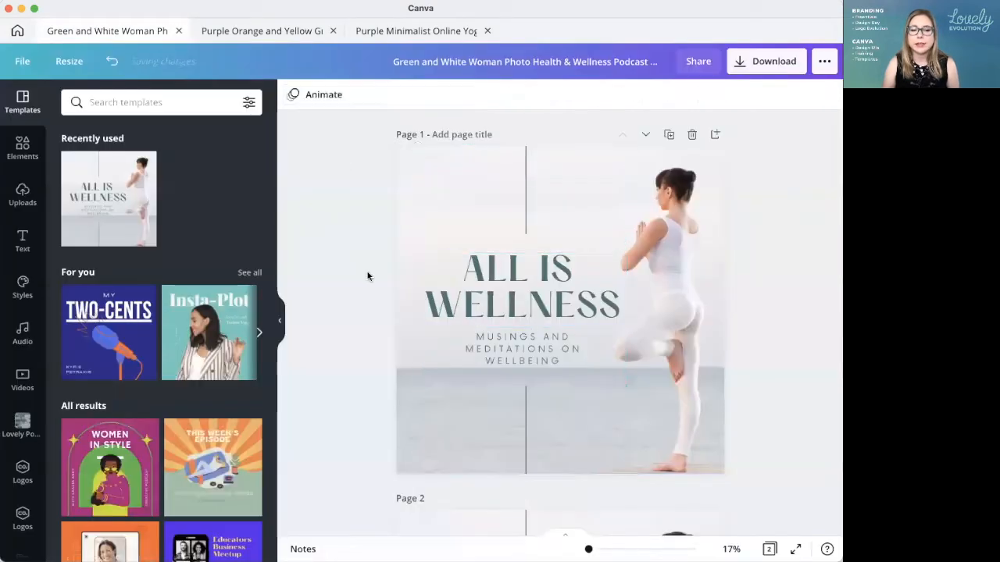
pyautogui.doubleClick(500, 275)
pyautogui.tripleClick(498, 273)
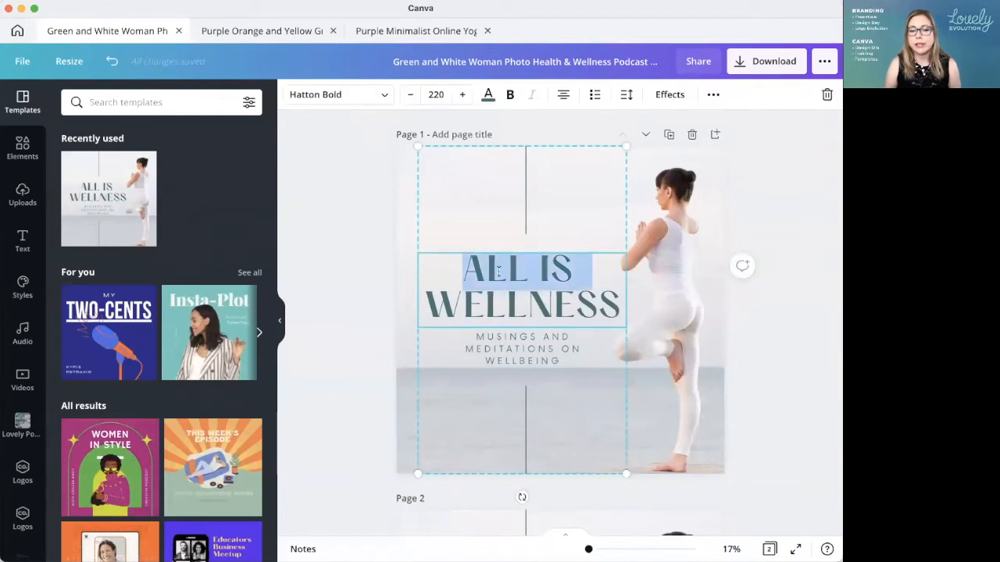
pyautogui.doubleClick(504, 274)
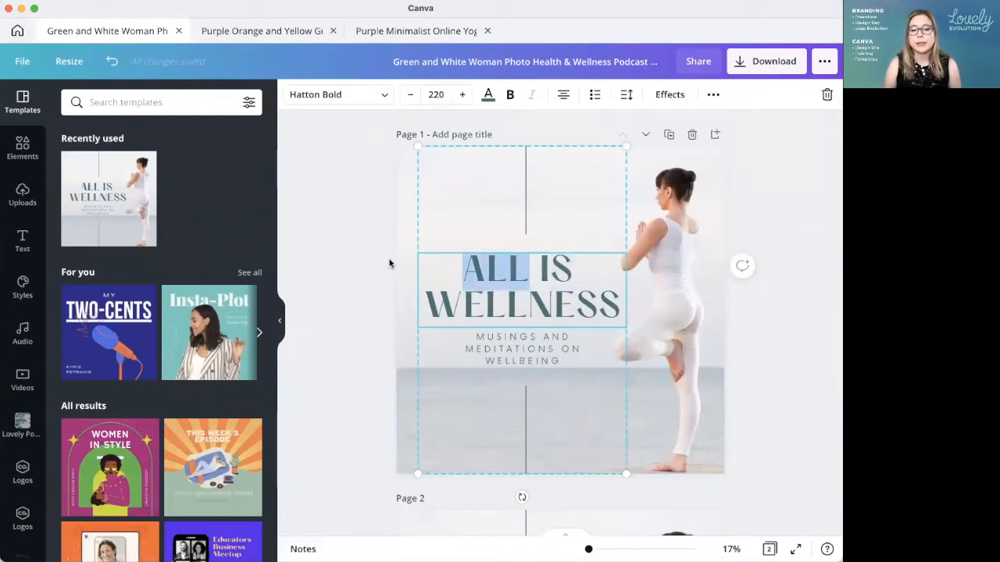
pyautogui.press('Escape')
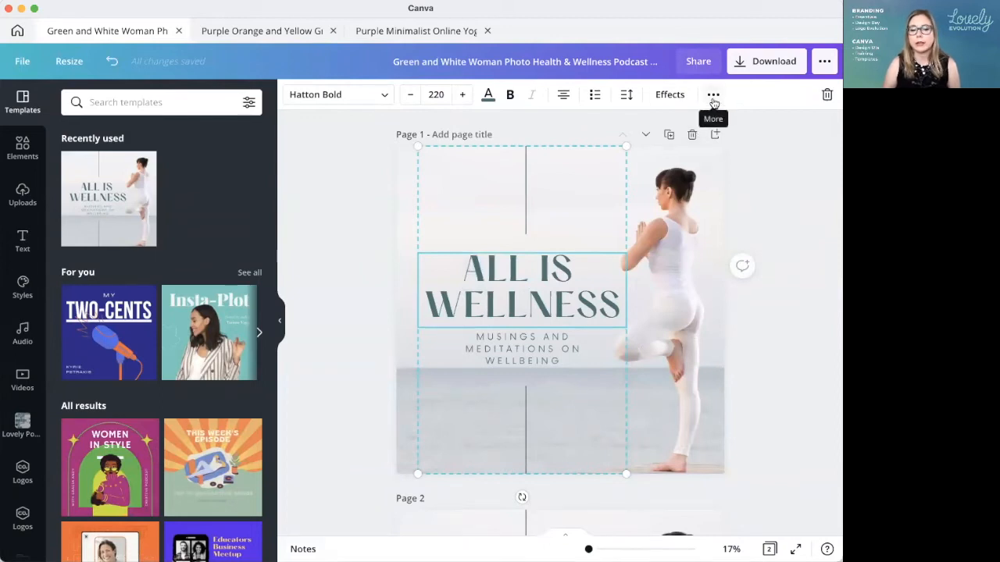
pyautogui.click(712, 94)
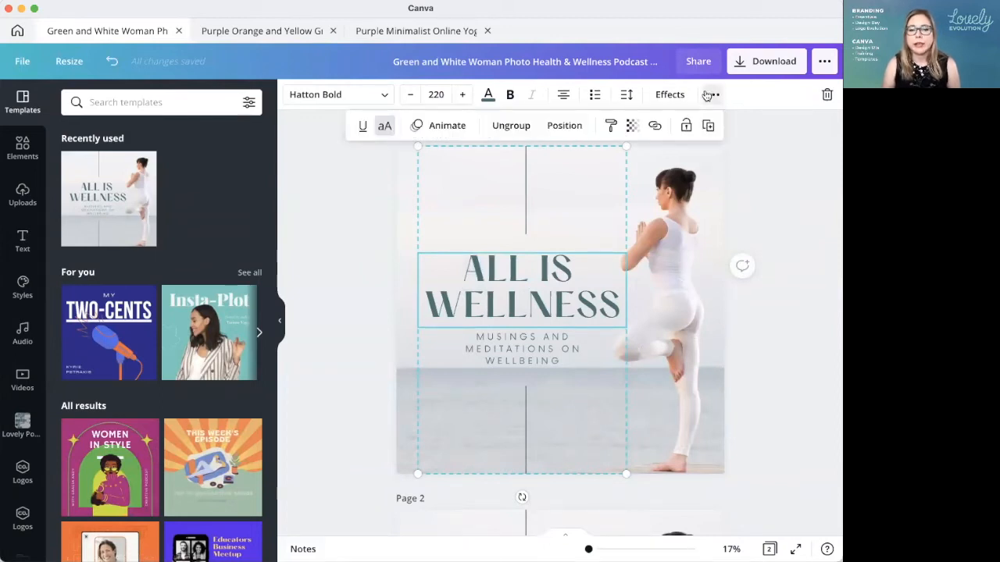
pyautogui.click(509, 125)
pyautogui.click(769, 319)
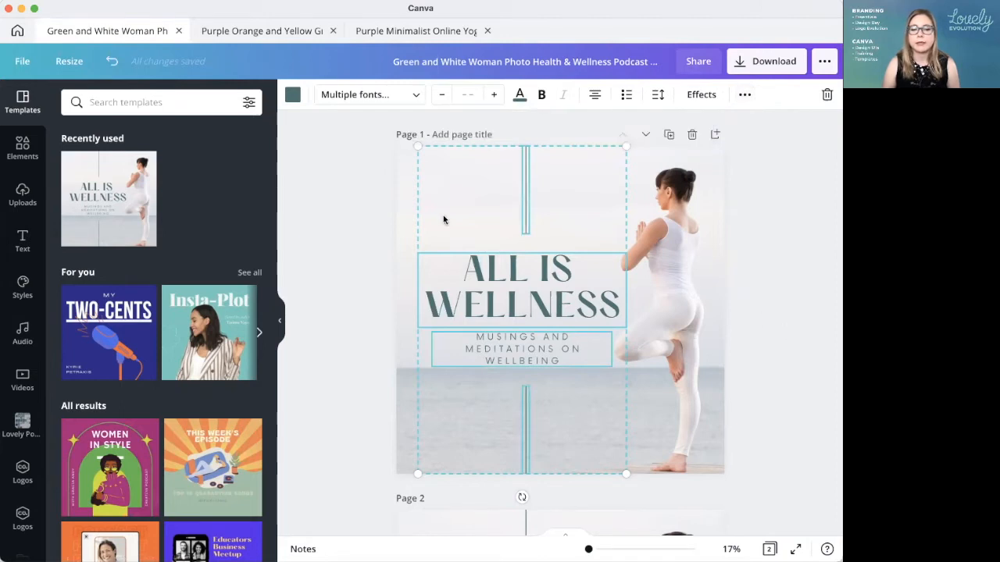
pyautogui.click(361, 197)
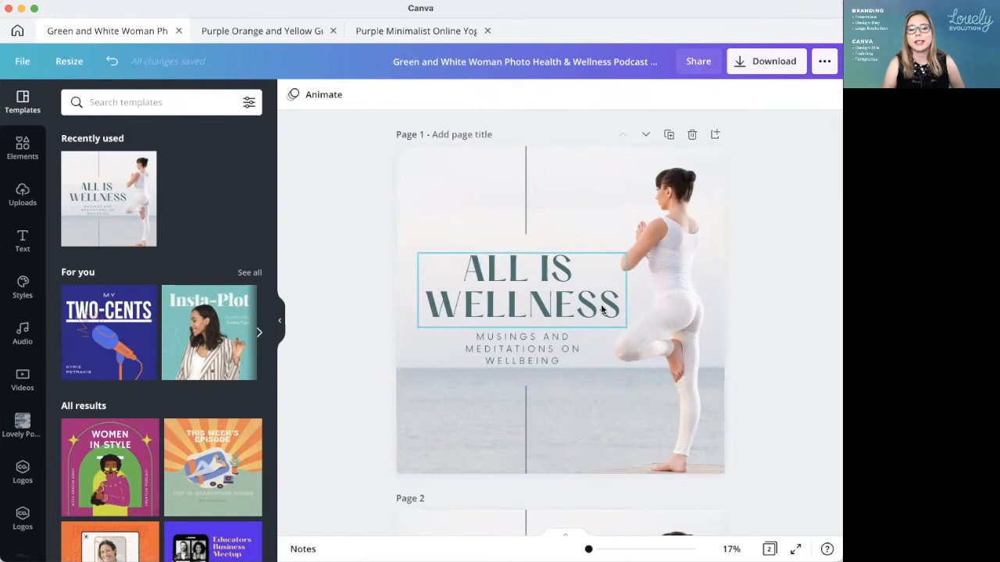
# Step: Widen the "All Is Wellness" title's text box on page 1 so that it extends across the woman's body
pyautogui.click(525, 286)
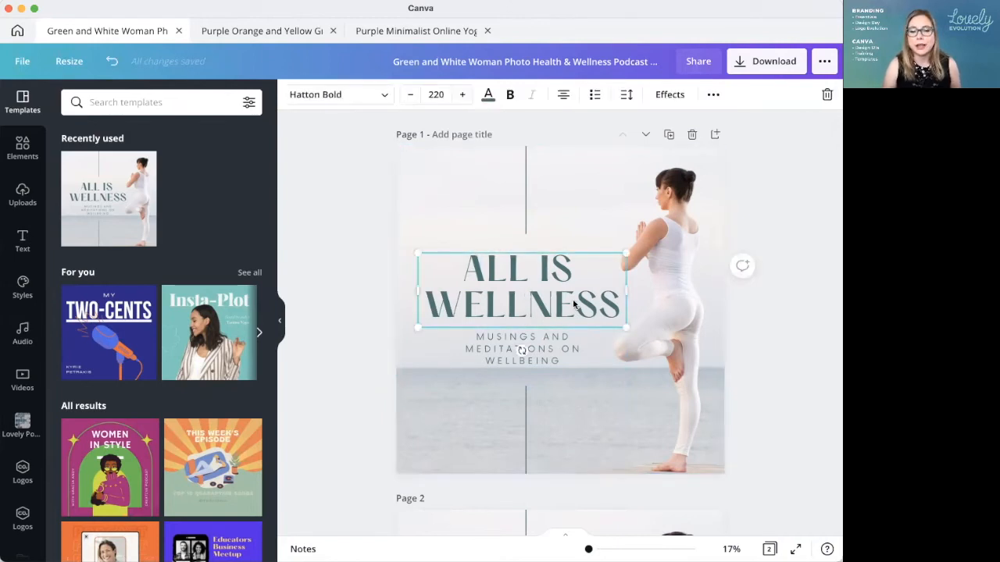
pyautogui.click(546, 359)
pyautogui.click(616, 283)
pyautogui.moveTo(628, 288); pyautogui.dragTo(695, 285)
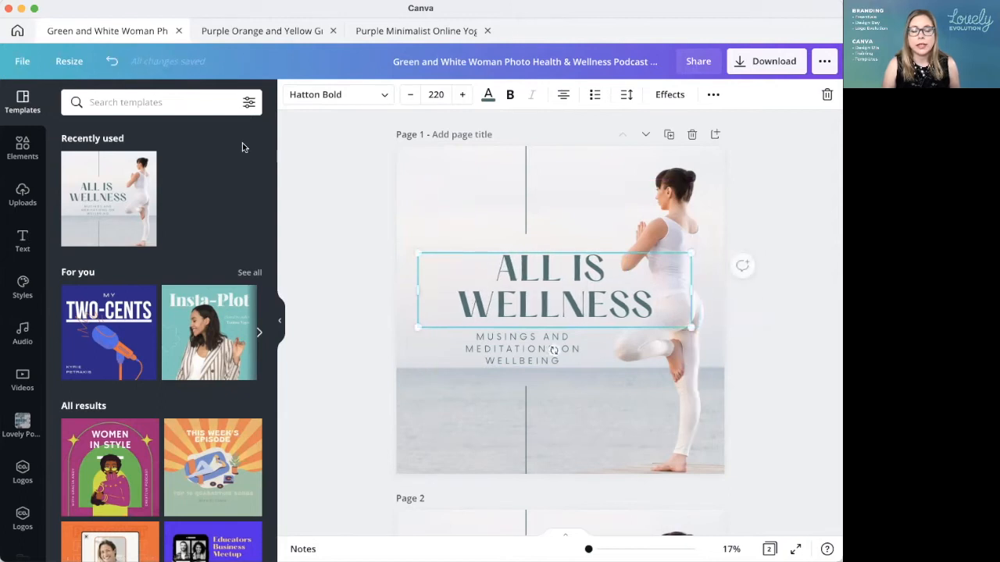
# Step: Try a font size of 250 for the "All Is Wellness" title on page 1
pyautogui.click(462, 95)
pyautogui.click(461, 95)
pyautogui.click(462, 94)
pyautogui.click(462, 94)
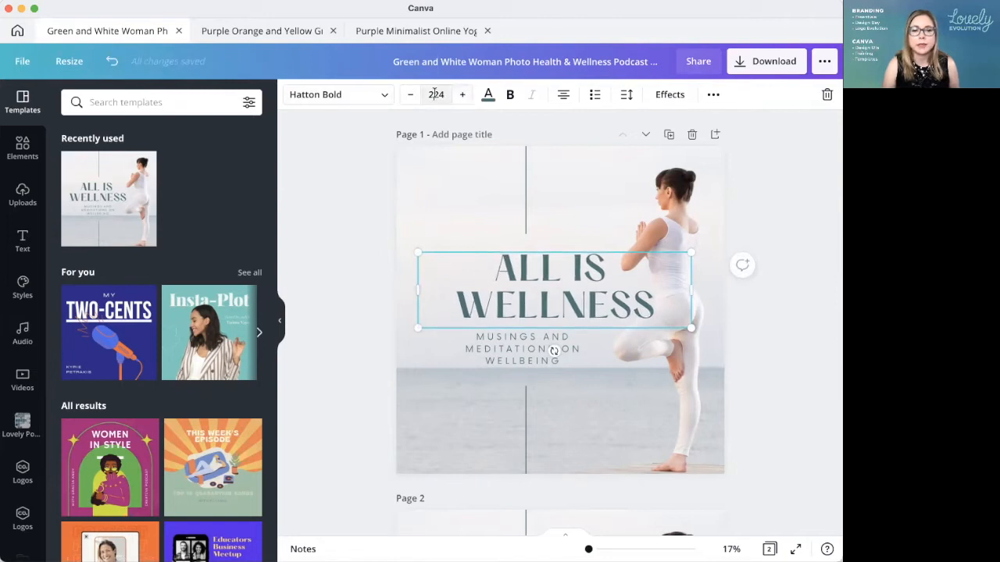
pyautogui.click(434, 94)
pyautogui.write('250')
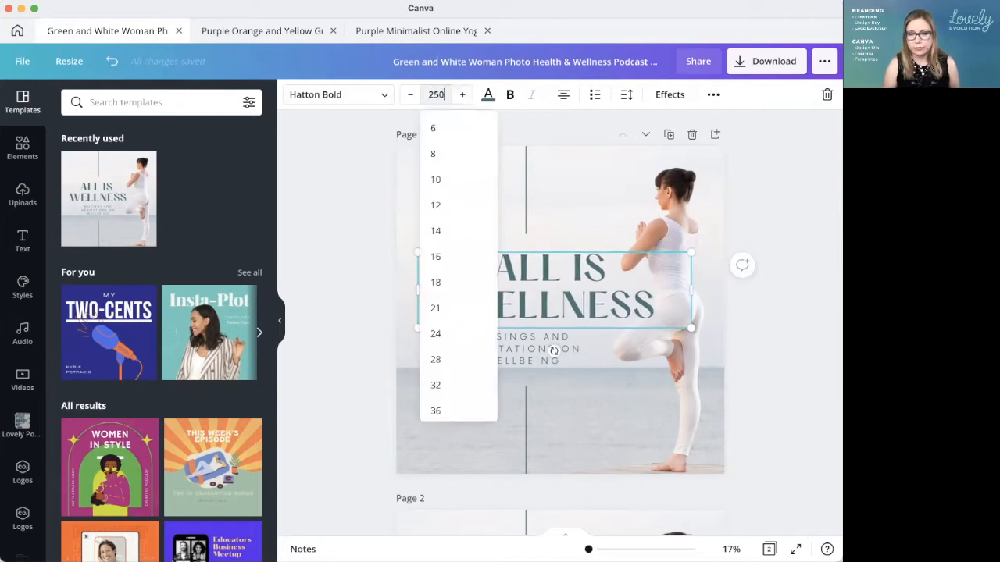
pyautogui.press('Return')
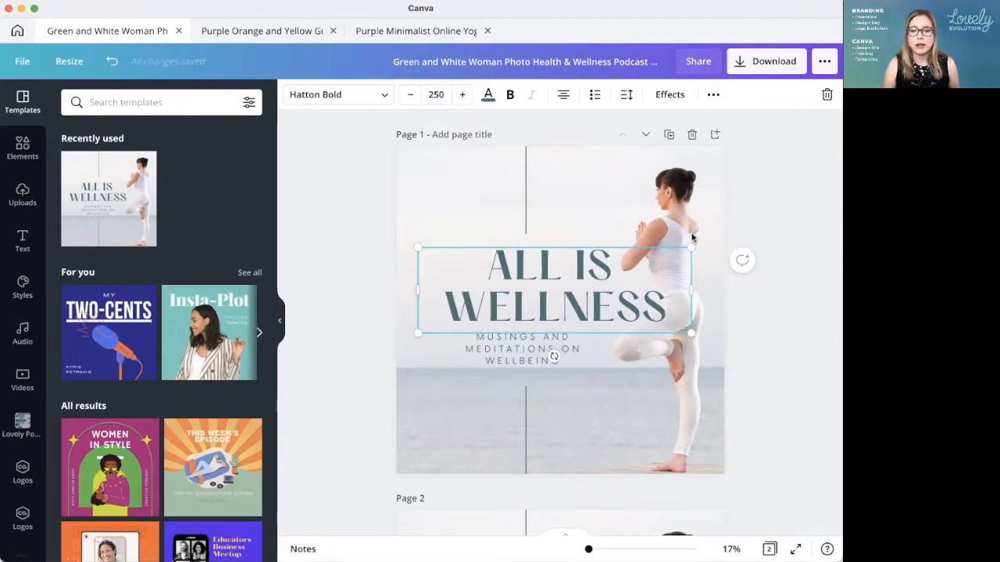
pyautogui.click(763, 348)
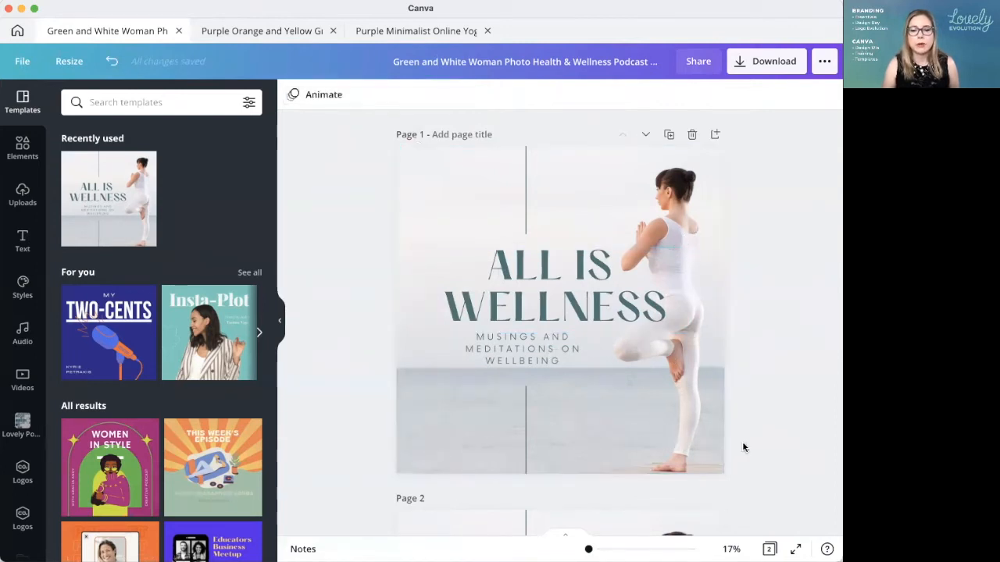
# Step: Try font sizes of 260 and 270 for the page 1 title
pyautogui.click(538, 270)
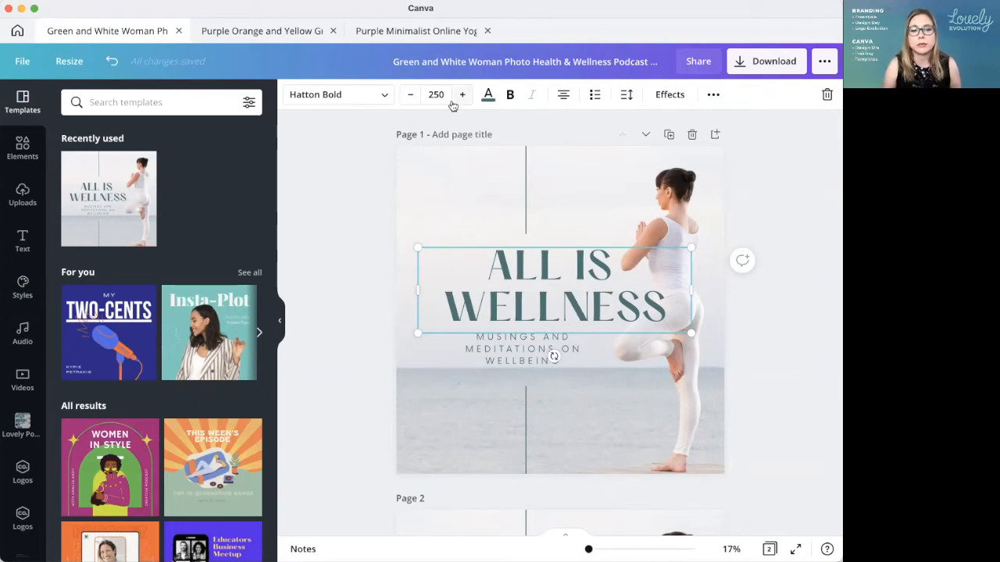
pyautogui.click(428, 95)
pyautogui.write('2')
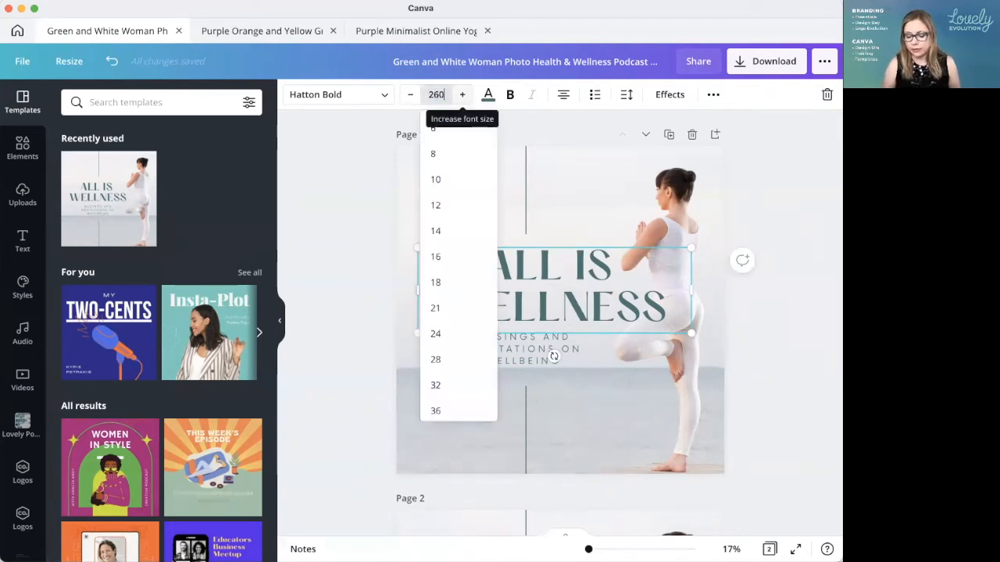
pyautogui.write('60')
pyautogui.press('Return')
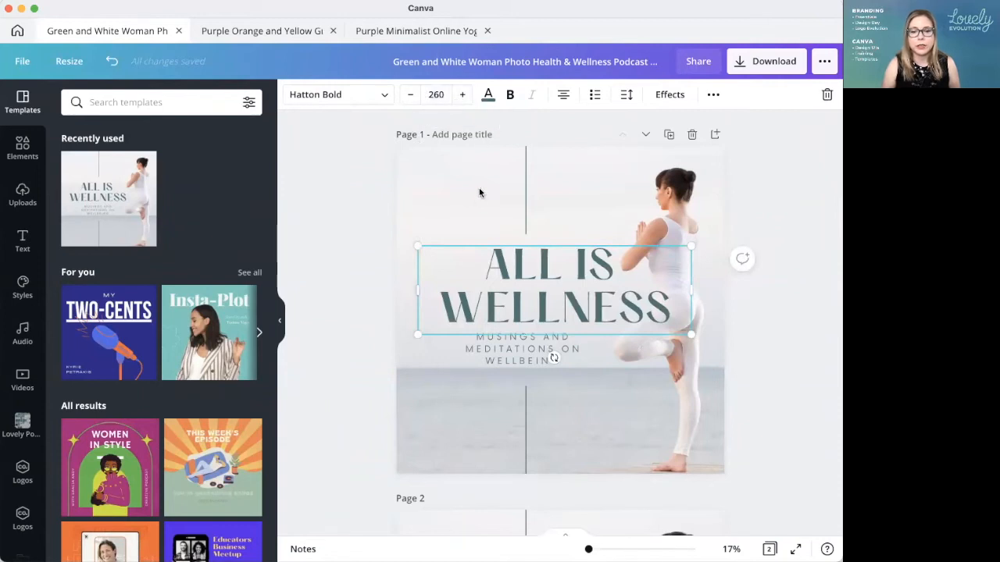
pyautogui.click(436, 95)
pyautogui.write('270')
pyautogui.press('Return')
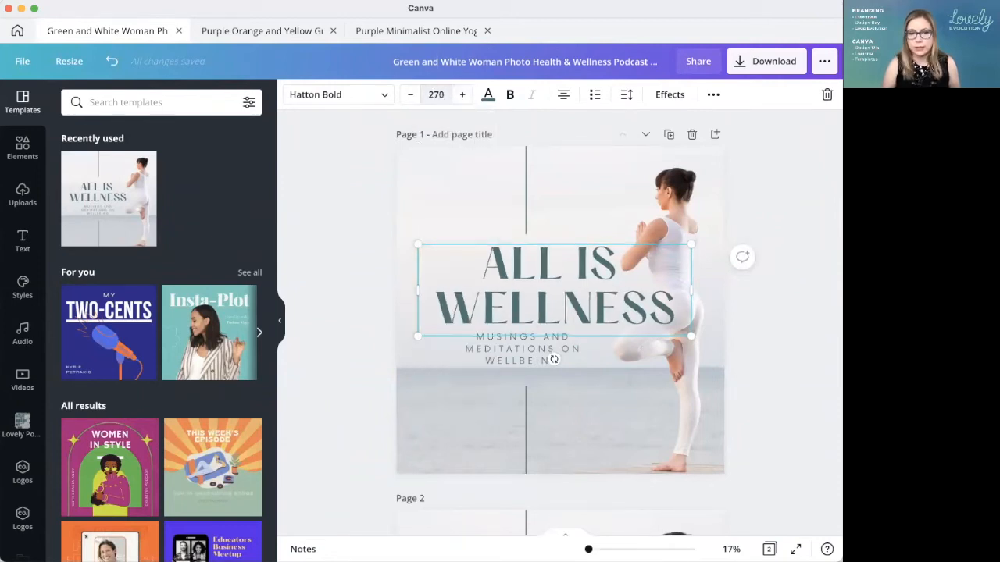
# Step: Set the page 1 title's font size to 300 and keep the title selected
pyautogui.click(436, 94)
pyautogui.write('230')
pyautogui.press('Return')
pyautogui.click(436, 95)
pyautogui.write('300')
pyautogui.press('Return')
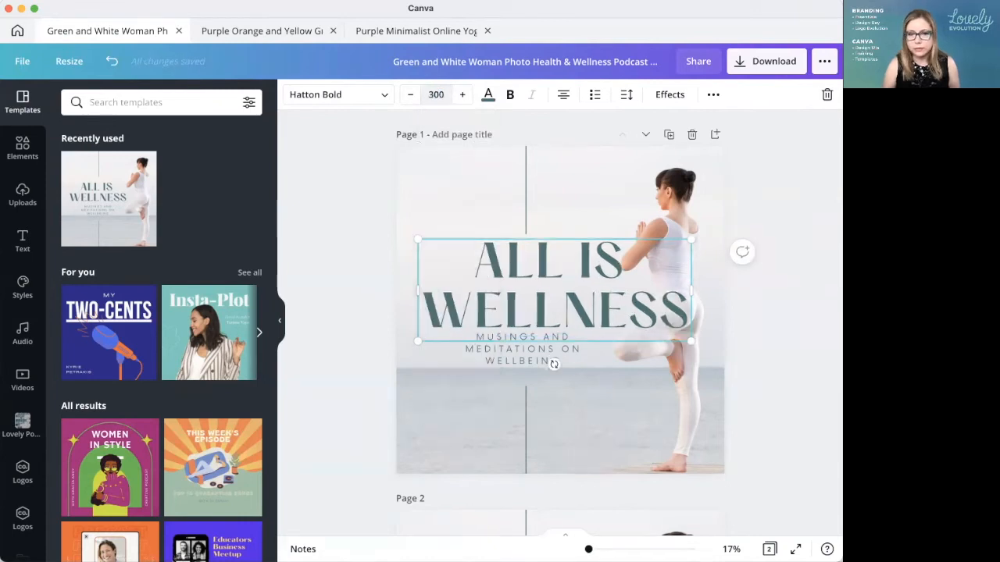
pyautogui.click(810, 390)
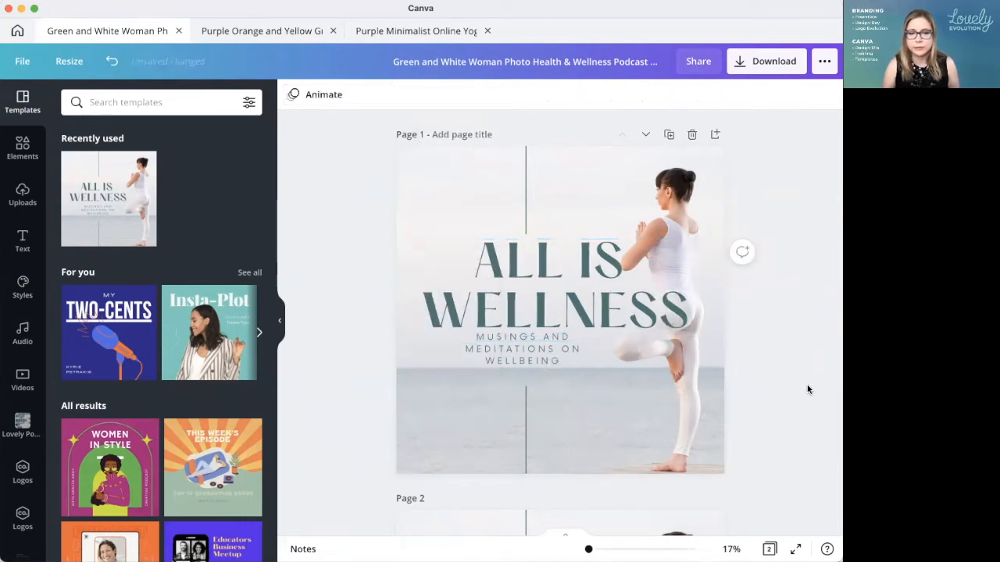
pyautogui.click(560, 307)
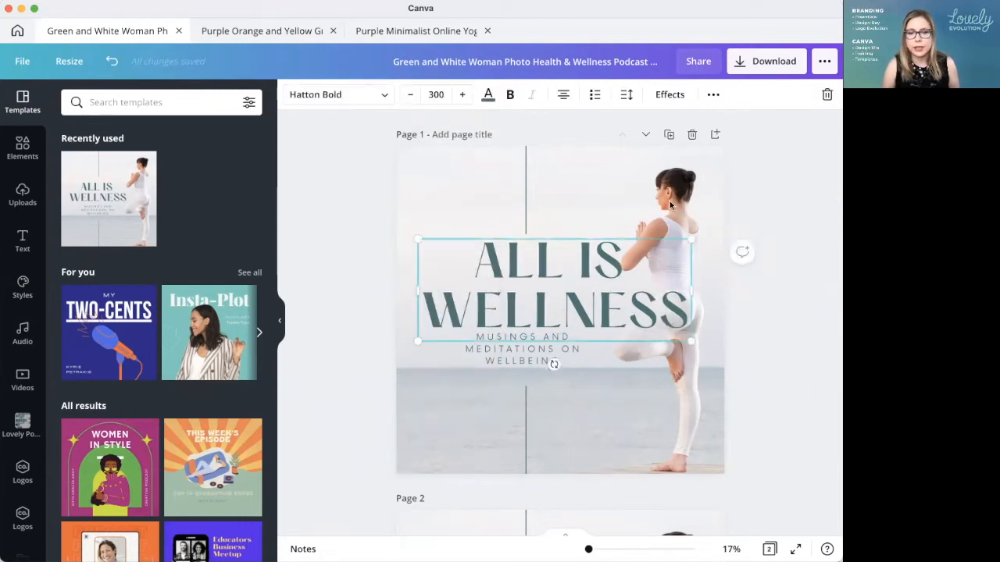
# Step: Centre the "All Is Wellness" title horizontally on page 1 and collapse the template side panel
pyautogui.click(713, 94)
pyautogui.click(564, 125)
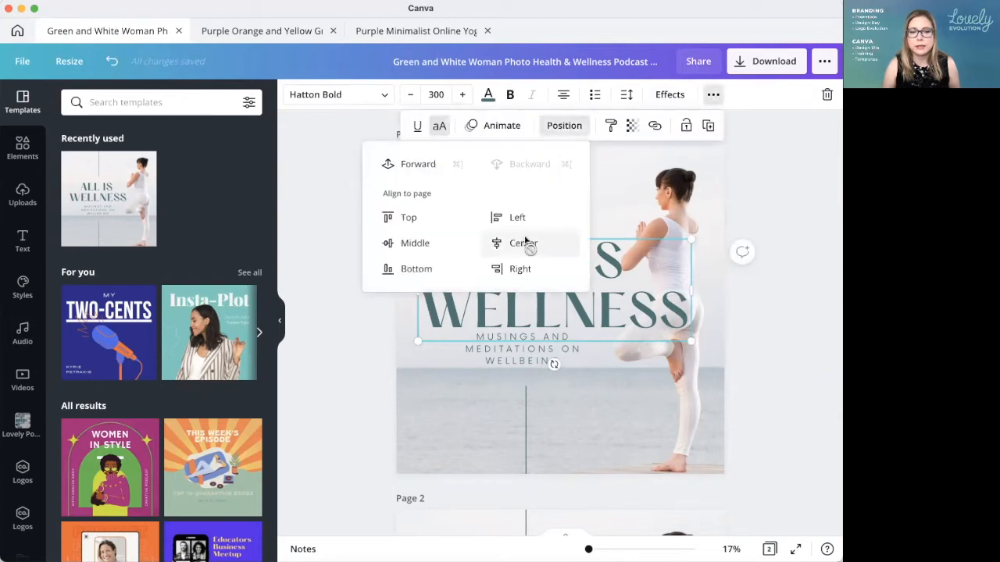
pyautogui.click(527, 239)
pyautogui.press('Escape')
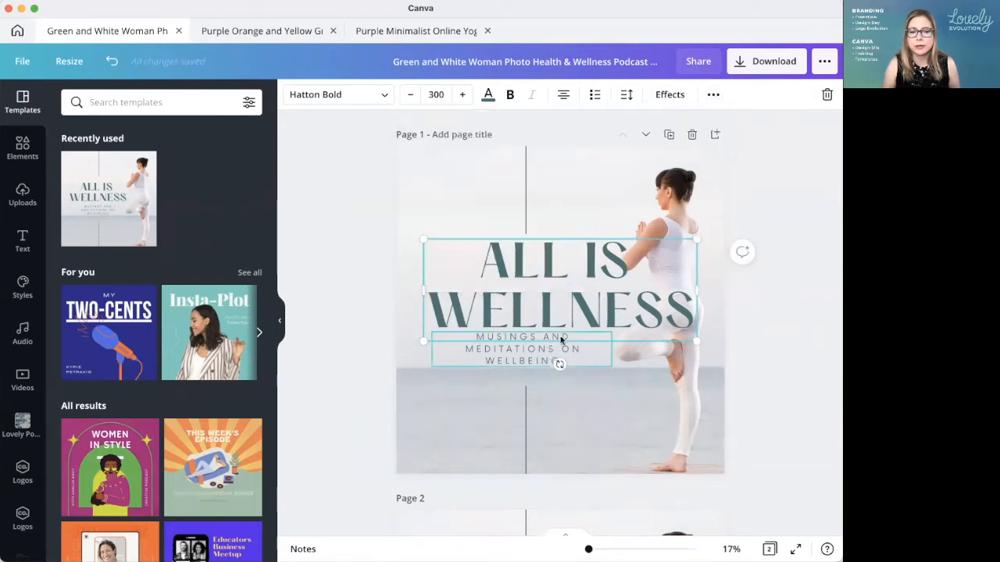
pyautogui.click(283, 327)
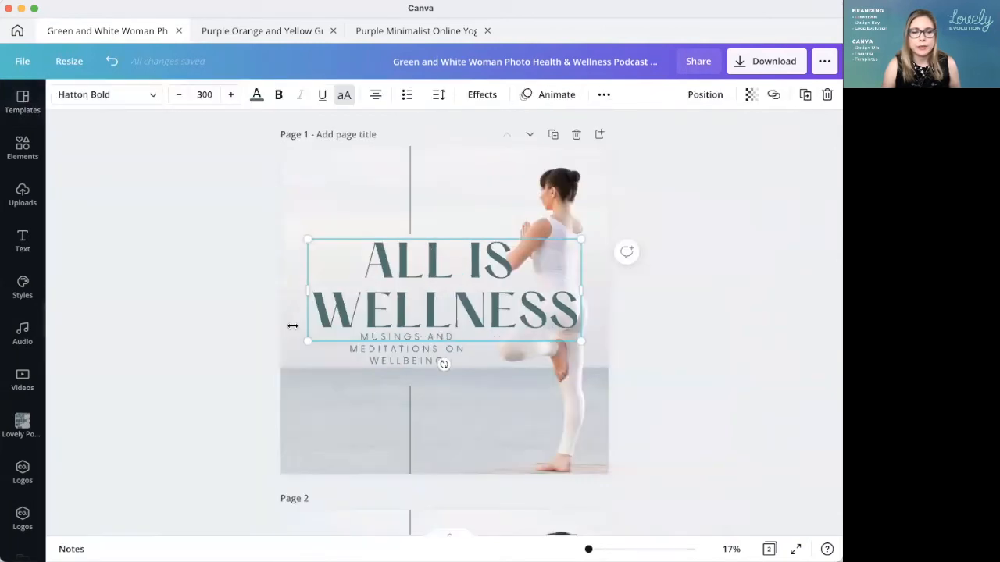
pyautogui.click(703, 366)
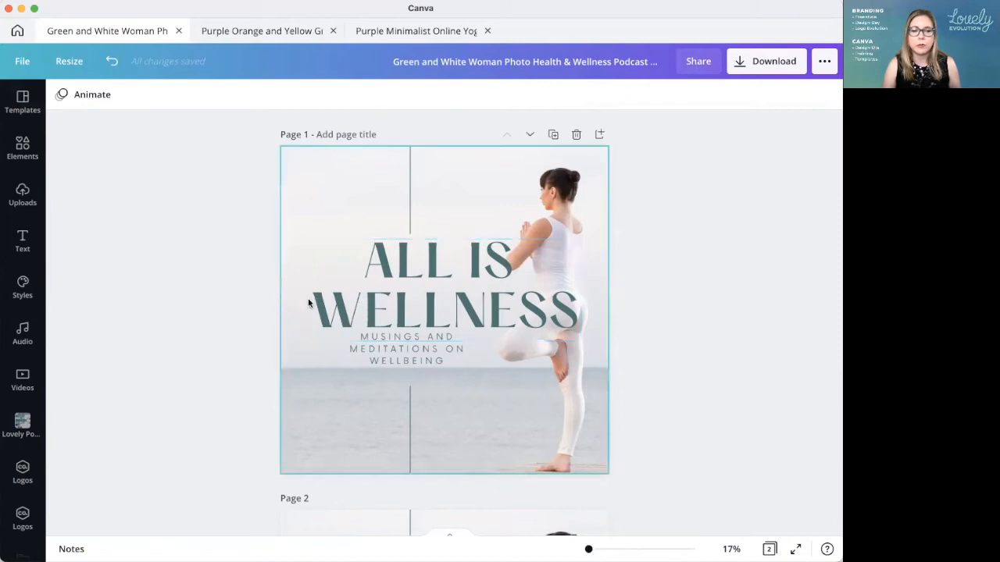
# Step: Reduce the whole page 1 title's font size to 249
pyautogui.click(391, 291)
pyautogui.click(181, 96)
pyautogui.click(181, 96)
pyautogui.click(181, 96)
pyautogui.click(181, 96)
pyautogui.click(181, 96)
pyautogui.click(181, 96)
pyautogui.click(181, 96)
pyautogui.click(181, 96)
pyautogui.click(181, 96)
pyautogui.click(181, 96)
pyautogui.click(181, 96)
pyautogui.click(182, 96)
pyautogui.click(182, 96)
pyautogui.click(181, 96)
pyautogui.click(181, 96)
pyautogui.click(182, 97)
pyautogui.click(181, 96)
pyautogui.click(182, 96)
pyautogui.click(181, 96)
pyautogui.click(181, 96)
pyautogui.click(181, 96)
pyautogui.click(181, 96)
pyautogui.click(181, 96)
pyautogui.click(182, 97)
pyautogui.click(182, 96)
pyautogui.click(181, 96)
pyautogui.click(181, 96)
pyautogui.click(181, 96)
pyautogui.click(181, 96)
pyautogui.click(181, 96)
pyautogui.click(181, 96)
pyautogui.click(181, 96)
pyautogui.click(181, 96)
pyautogui.click(181, 96)
pyautogui.click(181, 96)
pyautogui.click(182, 96)
pyautogui.click(182, 96)
pyautogui.click(181, 96)
pyautogui.click(181, 96)
pyautogui.click(181, 96)
# Step: Set only the word "WELLNESS" in the page 1 title to font size 300
pyautogui.doubleClick(545, 273)
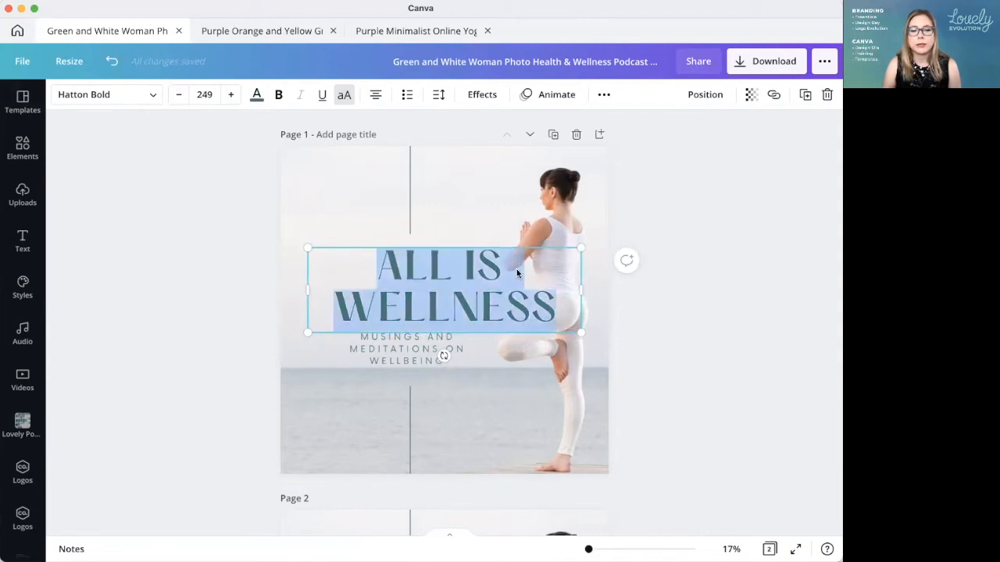
pyautogui.doubleClick(458, 310)
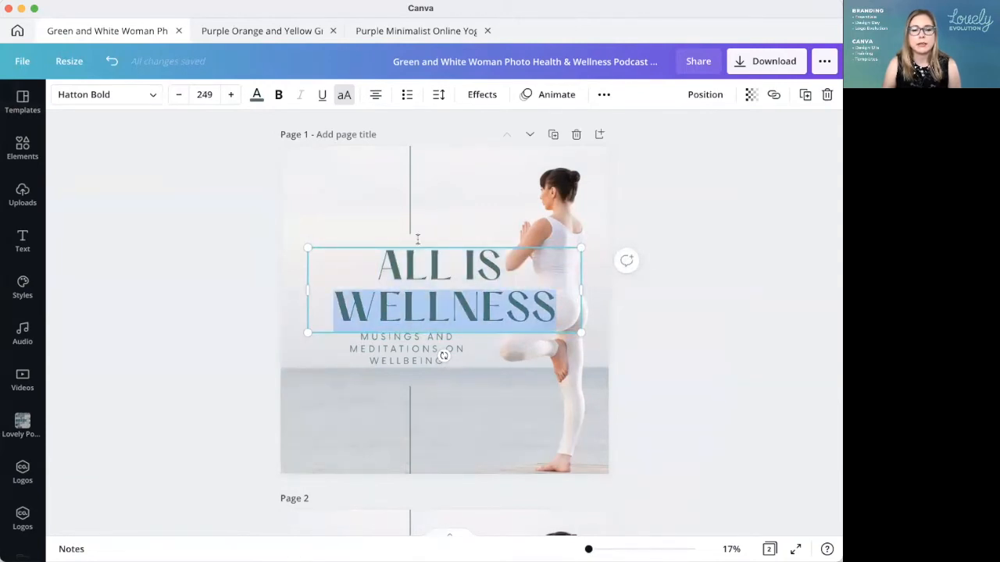
pyautogui.click(206, 94)
pyautogui.write('300')
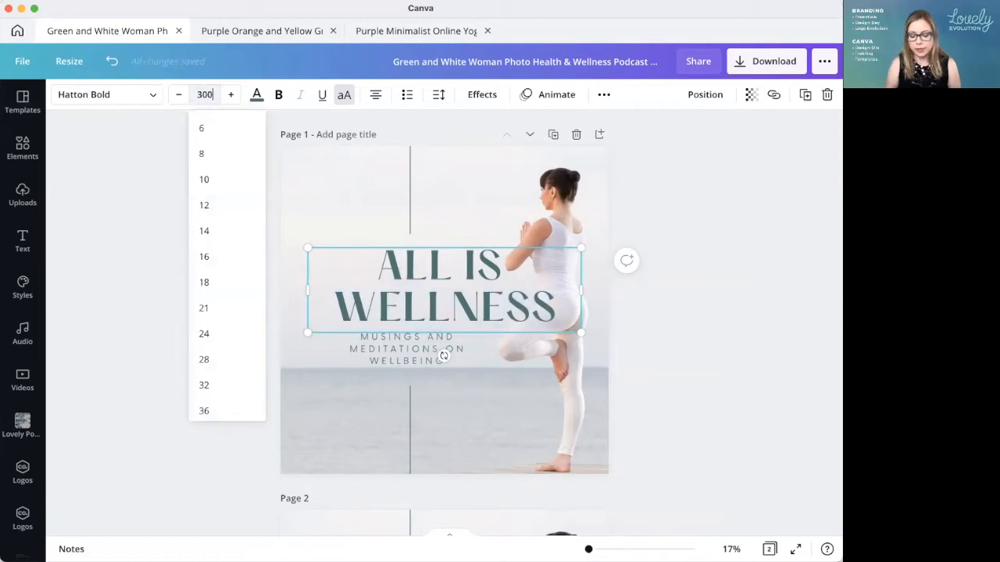
pyautogui.press('Return')
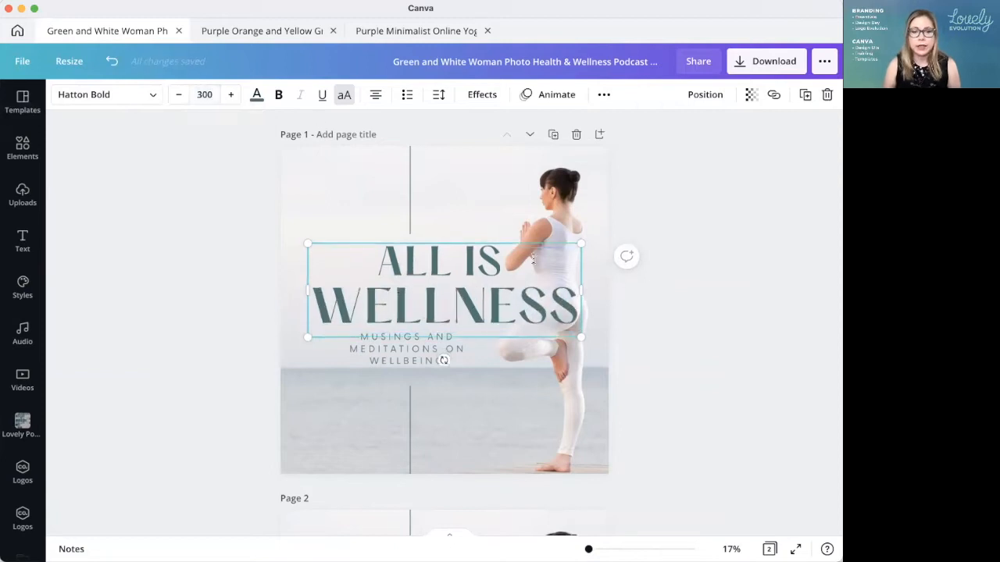
pyautogui.click(748, 370)
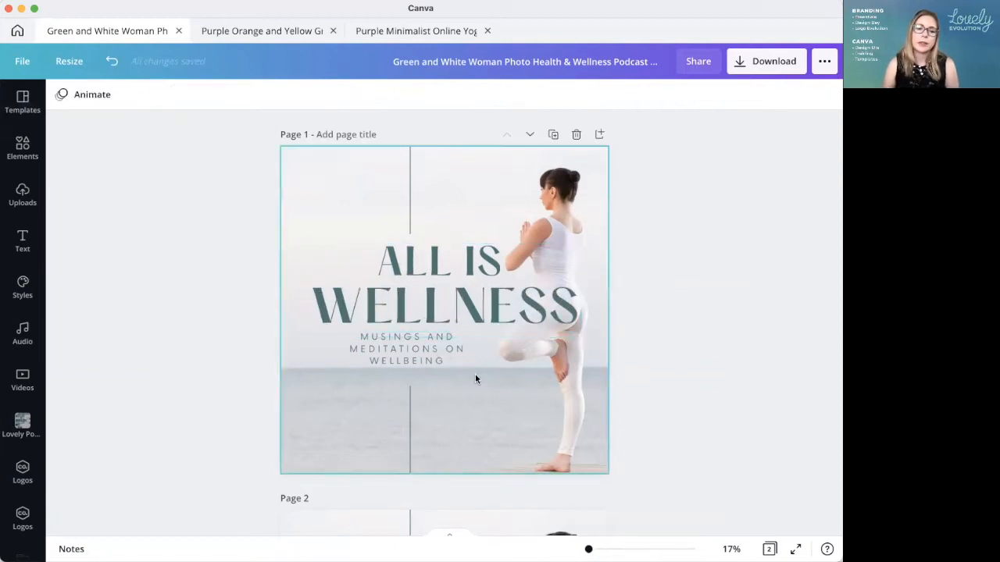
# Step: Set the words "ALL IS" in the page 1 title to font size 230
pyautogui.tripleClick(408, 260)
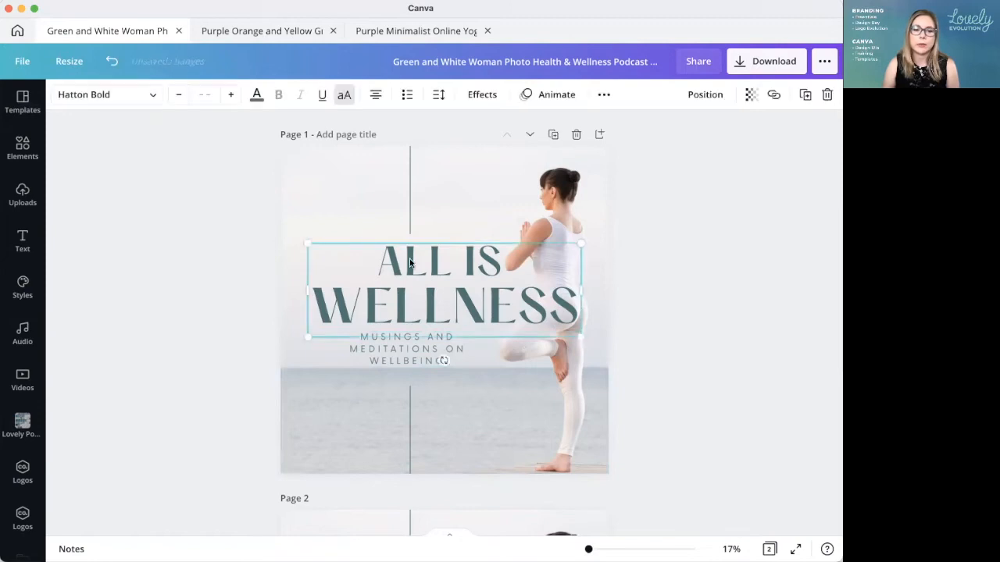
pyautogui.click(203, 95)
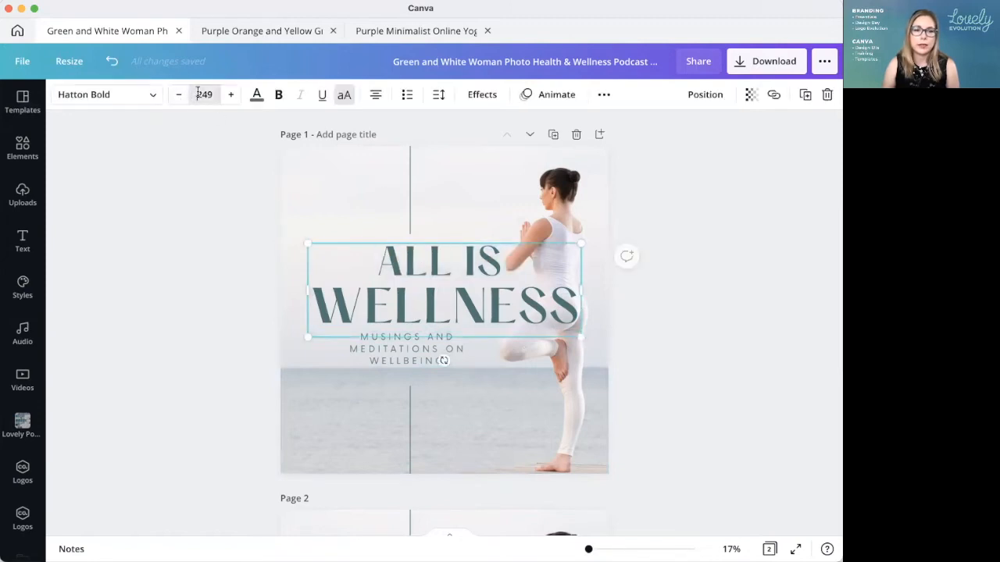
pyautogui.write('230')
pyautogui.press('Return')
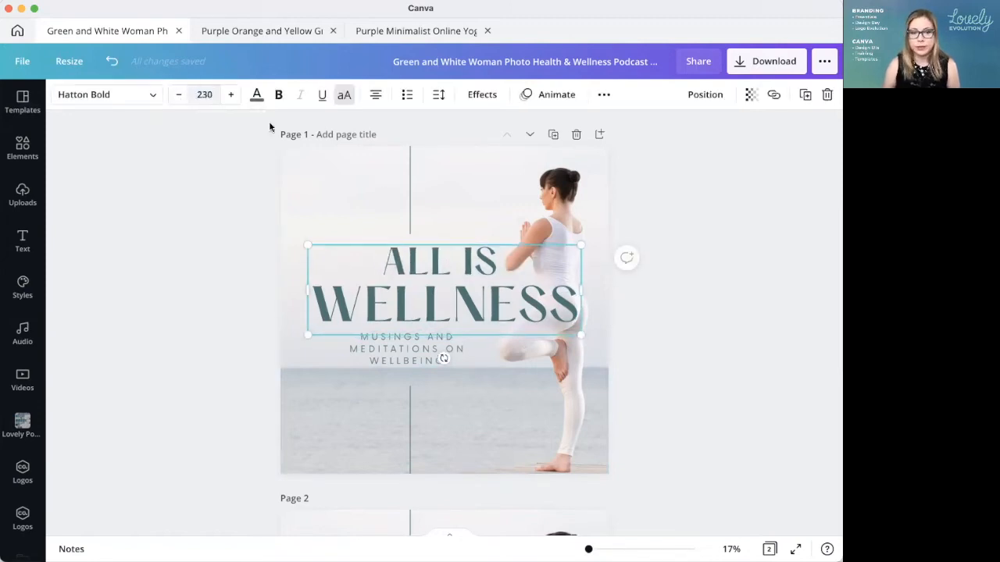
pyautogui.click(781, 379)
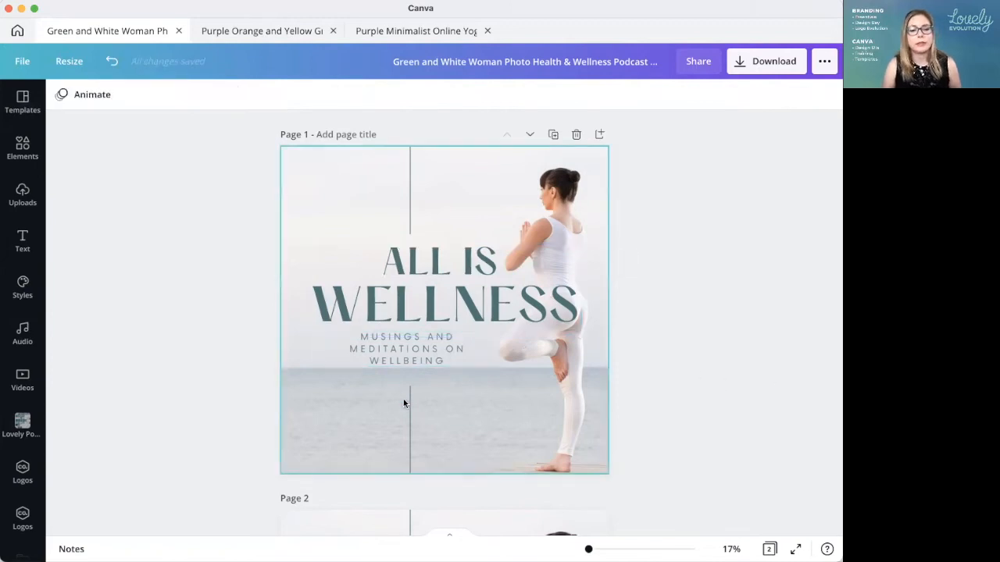
pyautogui.click(461, 269)
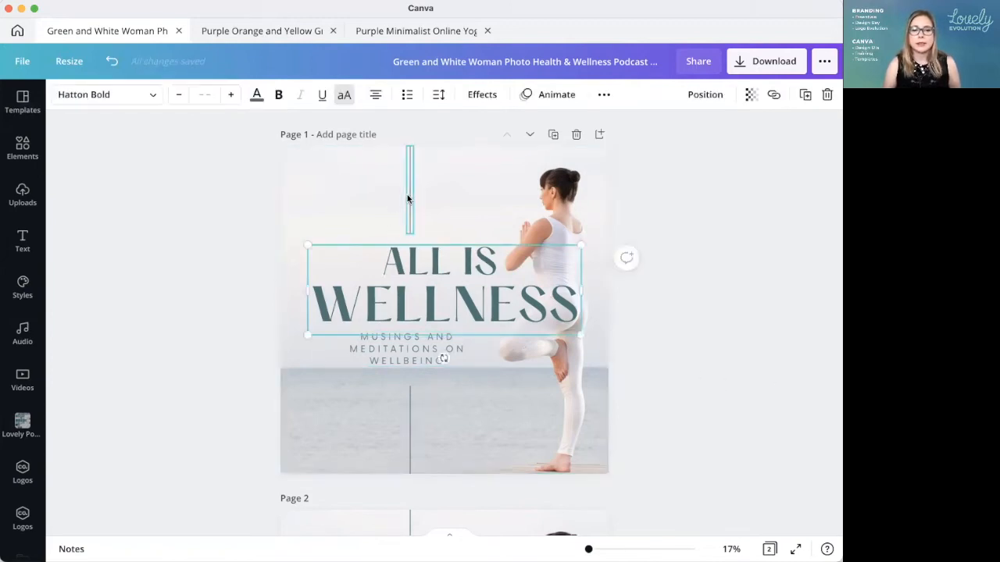
pyautogui.click(409, 195)
pyautogui.keyDown('shift'); pyautogui.click(412, 434); pyautogui.keyUp('shift')
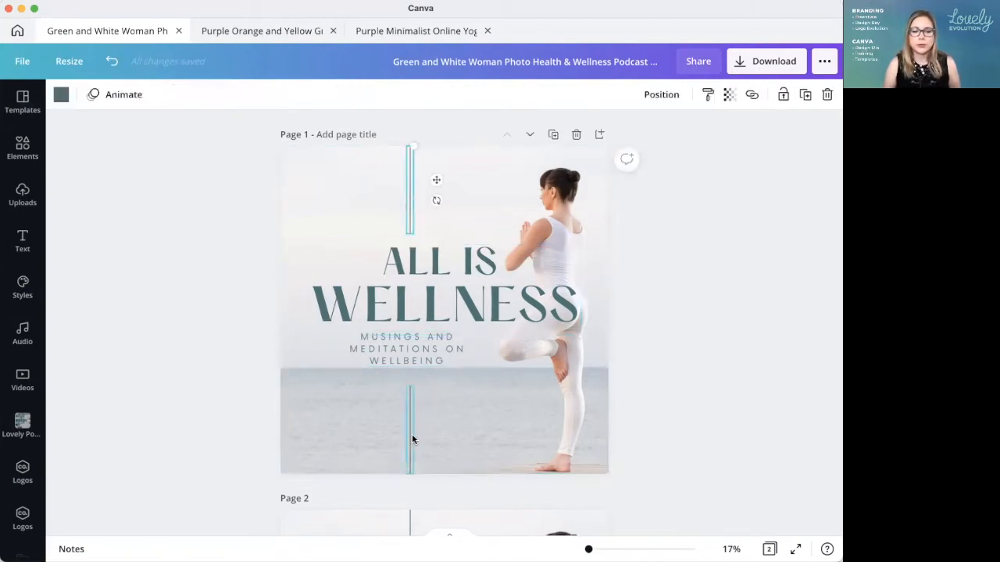
pyautogui.keyDown('shift'); pyautogui.click(419, 348); pyautogui.keyUp('shift')
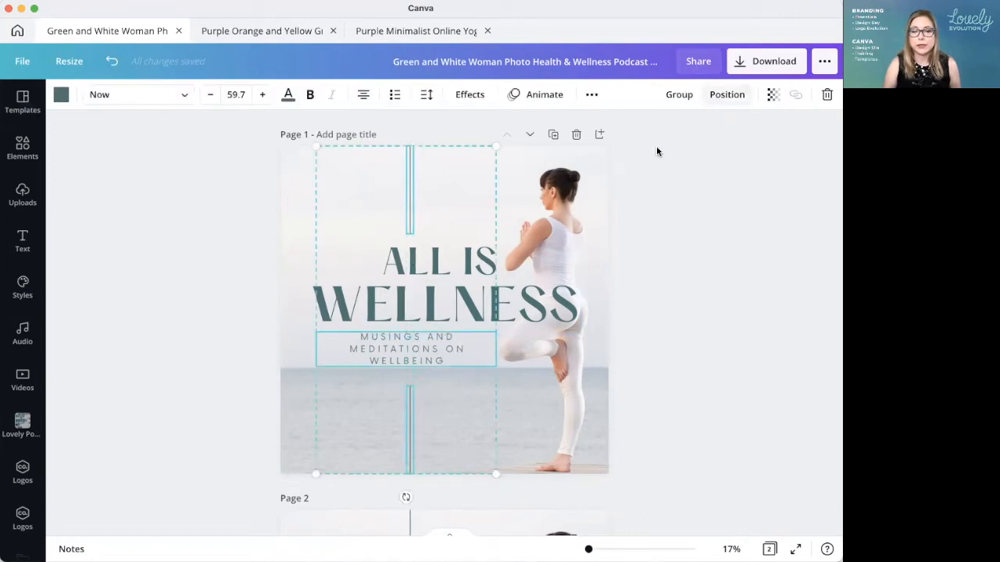
pyautogui.press('Escape')
# Step: Move the two vertical lines and the subtitle on page 1 together so they sit centred with the title
pyautogui.click(410, 220)
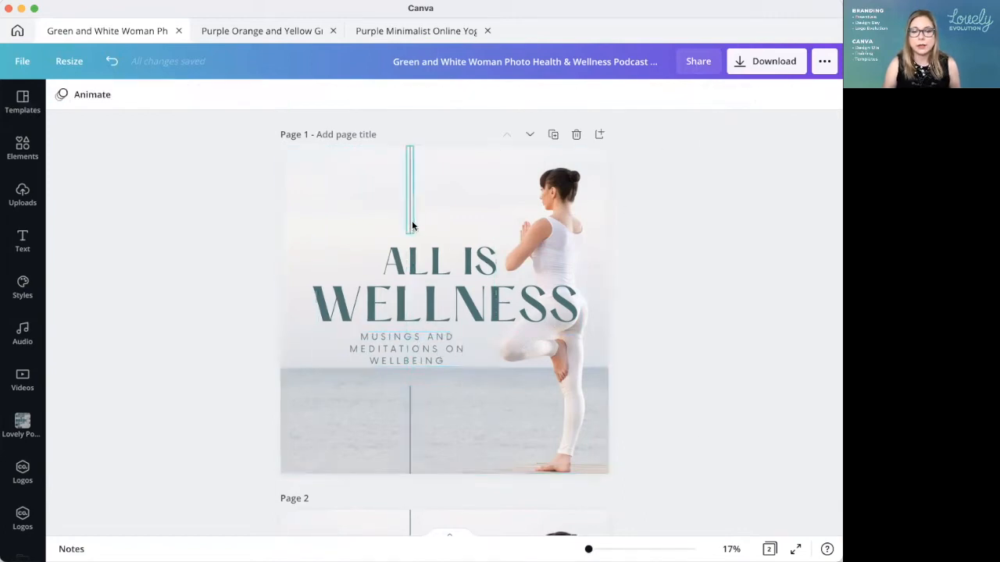
pyautogui.click(411, 440)
pyautogui.click(410, 428)
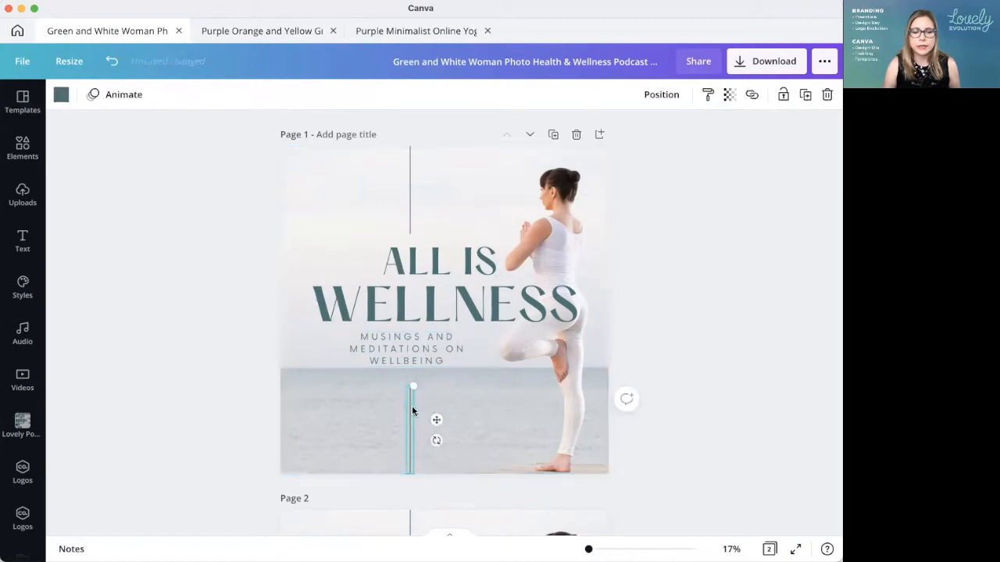
pyautogui.keyDown('shift'); pyautogui.click(419, 349); pyautogui.keyUp('shift')
pyautogui.keyDown('shift'); pyautogui.click(410, 225); pyautogui.keyUp('shift')
pyautogui.moveTo(405, 348); pyautogui.dragTo(442, 352)
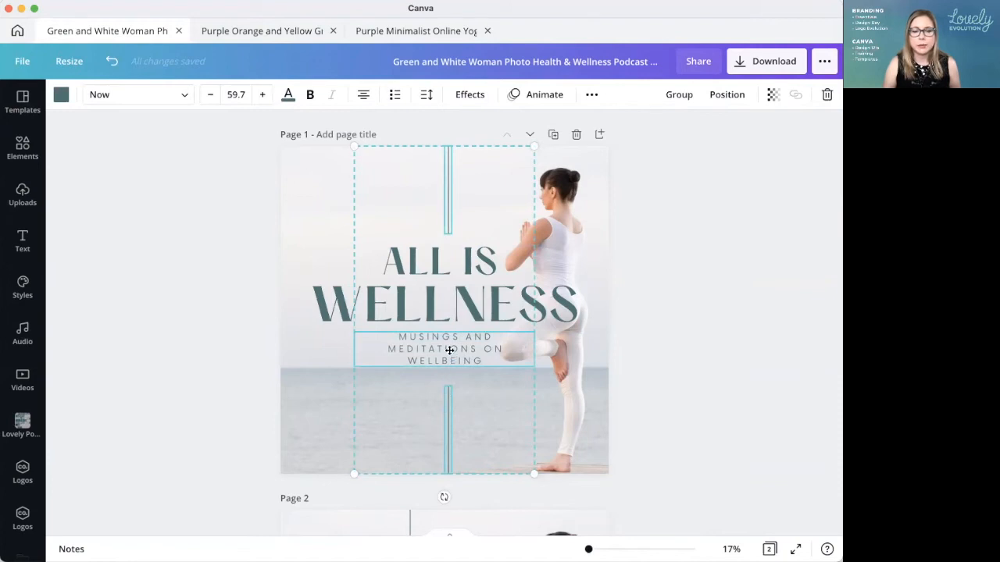
pyautogui.click(710, 374)
# Step: Align the lower and upper vertical lines on page 1 to the page's horizontal centre
pyautogui.click(449, 418)
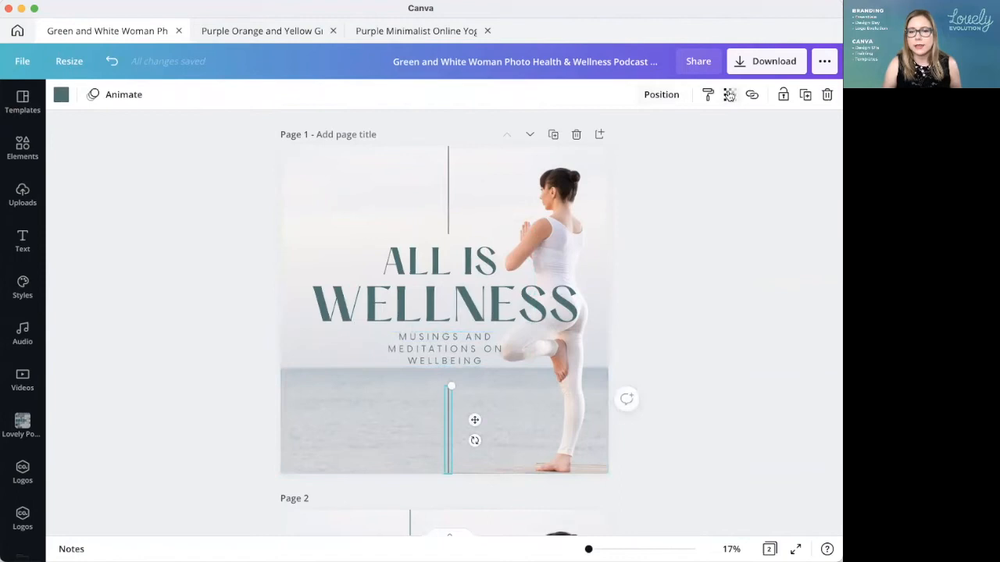
pyautogui.click(661, 95)
pyautogui.click(623, 212)
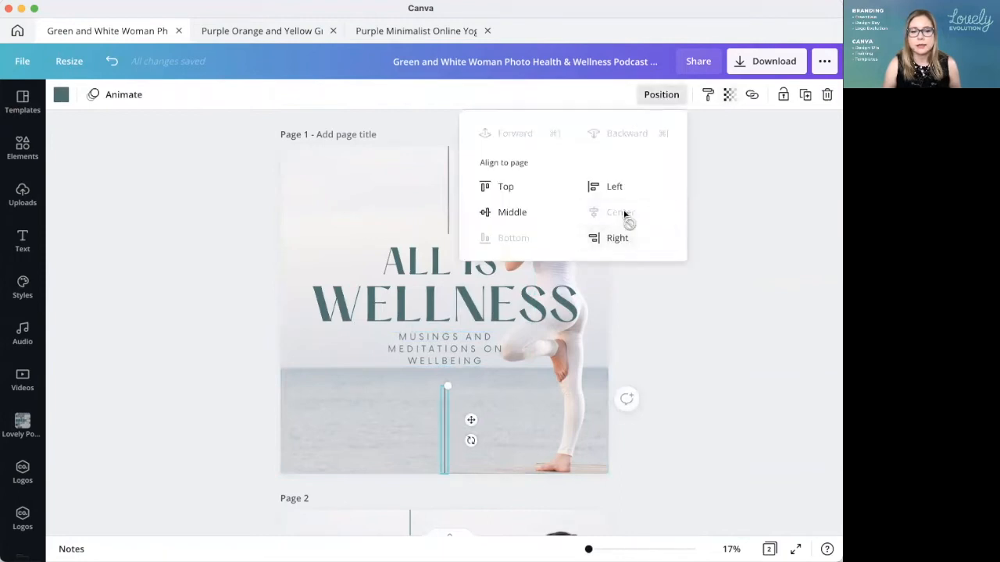
pyautogui.click(688, 346)
pyautogui.click(446, 195)
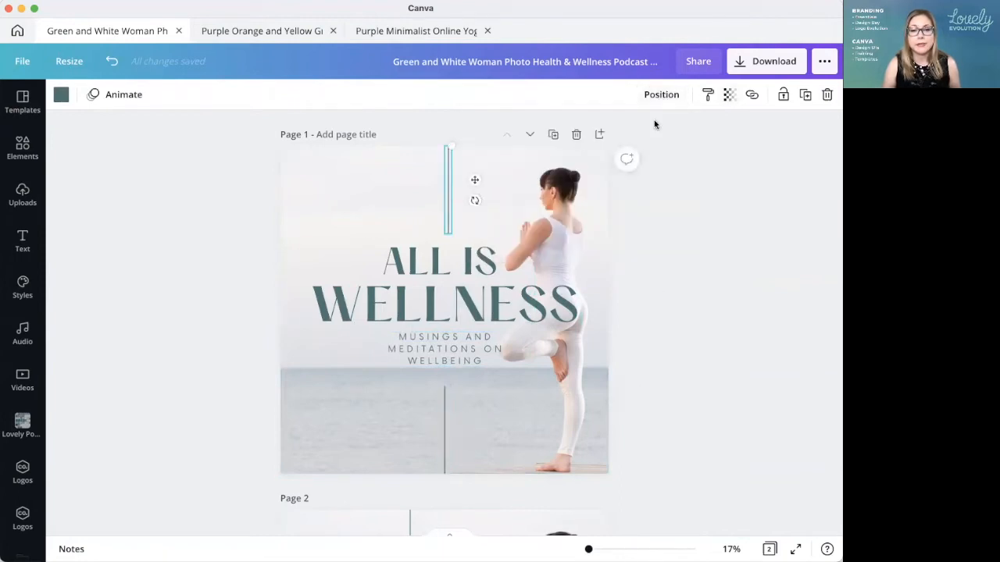
pyautogui.click(662, 94)
pyautogui.click(618, 212)
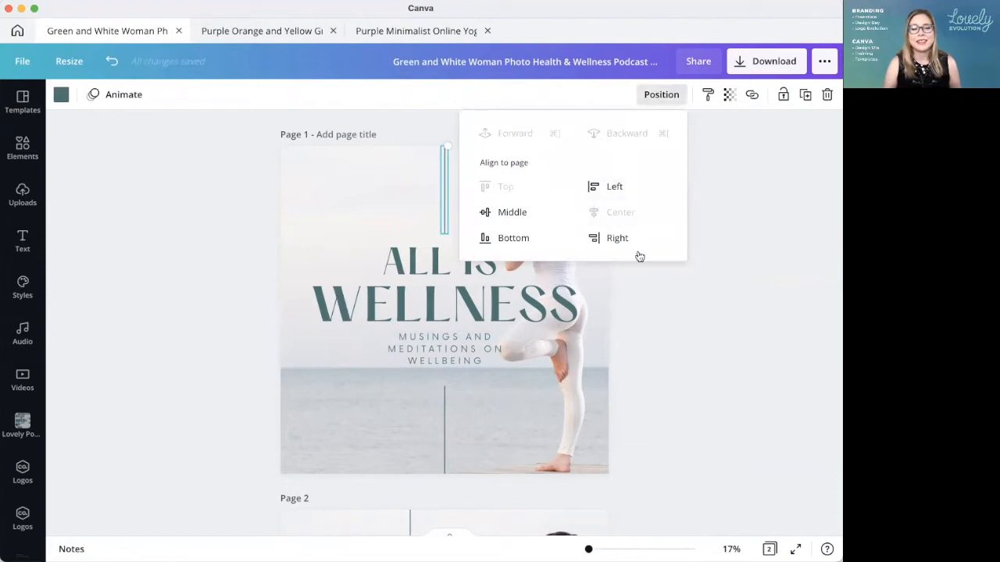
pyautogui.click(503, 381)
# Step: Check whether the page 1 subtitle is aligned to the page's horizontal centre
pyautogui.click(451, 350)
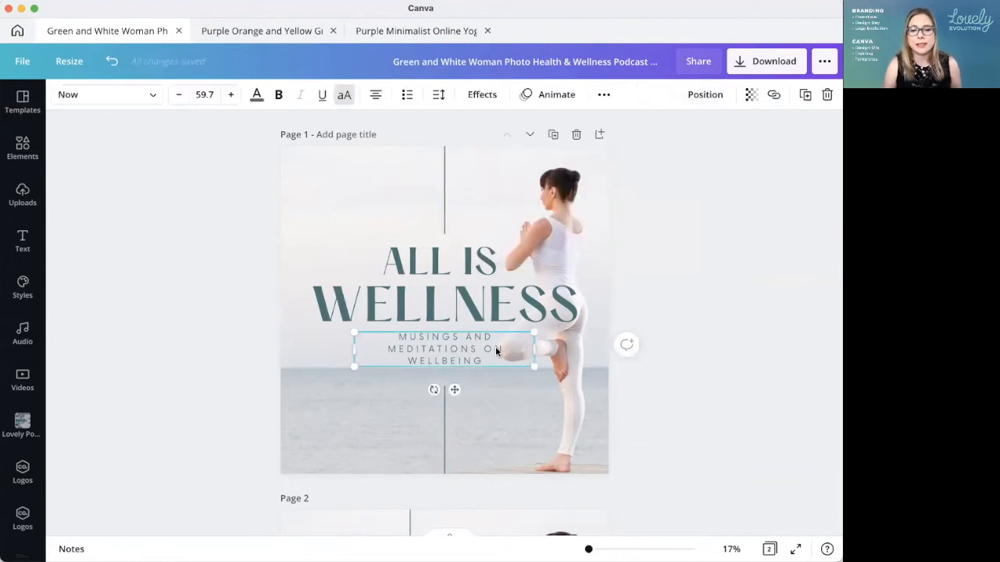
pyautogui.click(703, 95)
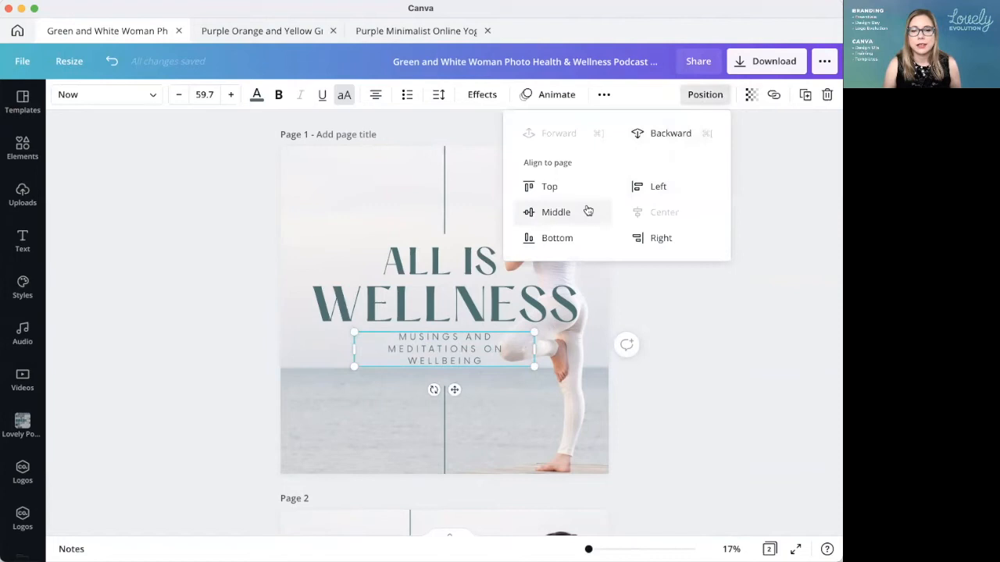
pyautogui.click(772, 392)
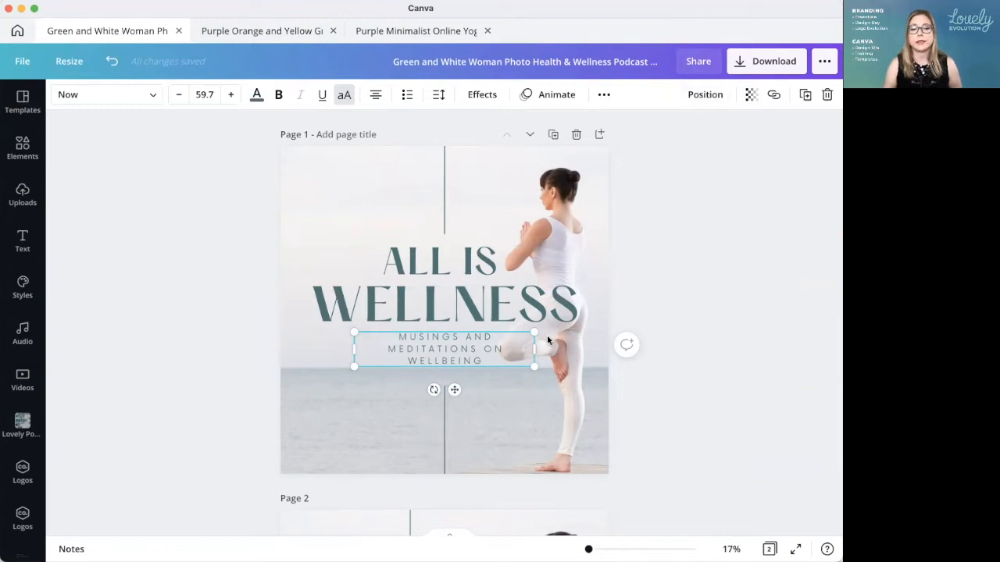
pyautogui.click(686, 315)
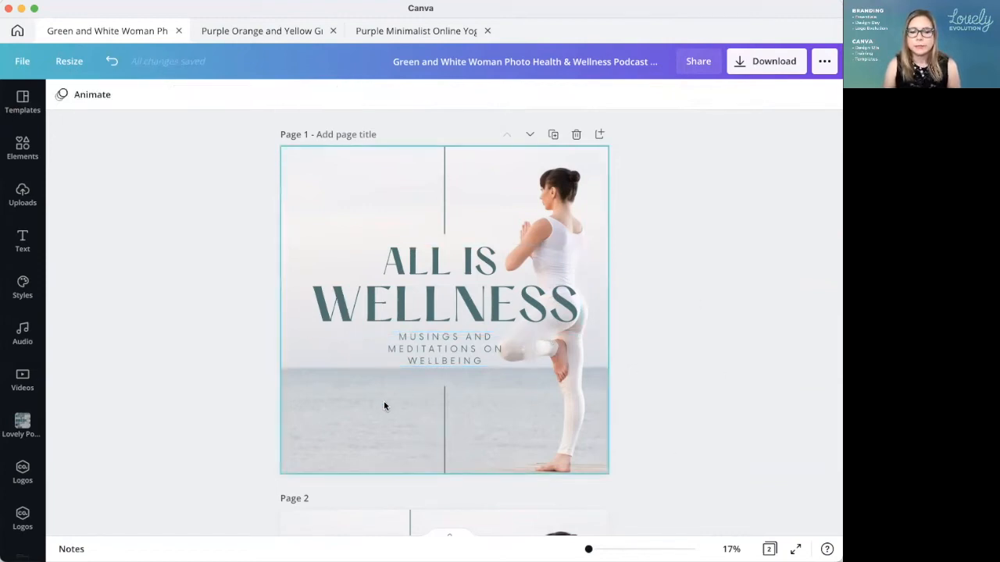
# Step: Break the page 1 subtitle after "MEDITATIONS" so that its last line reads "ON WELLBEING"
pyautogui.click(458, 355)
pyautogui.click(505, 342)
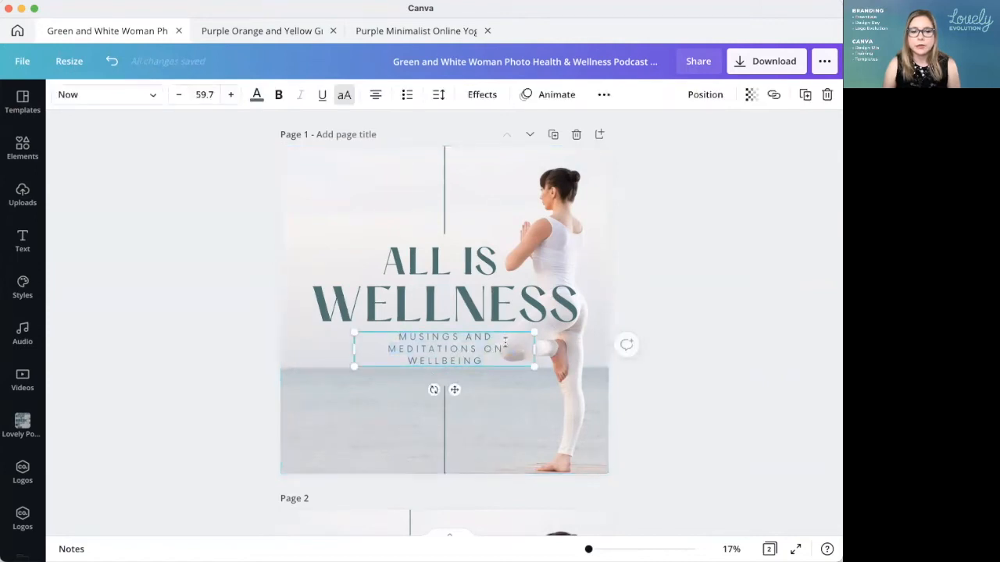
pyautogui.press('Return')
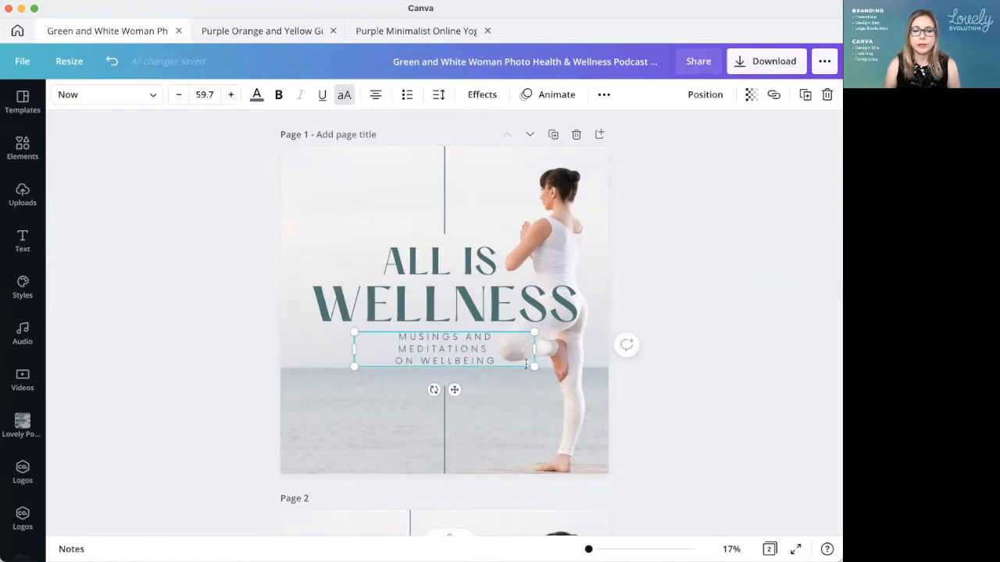
pyautogui.click(731, 396)
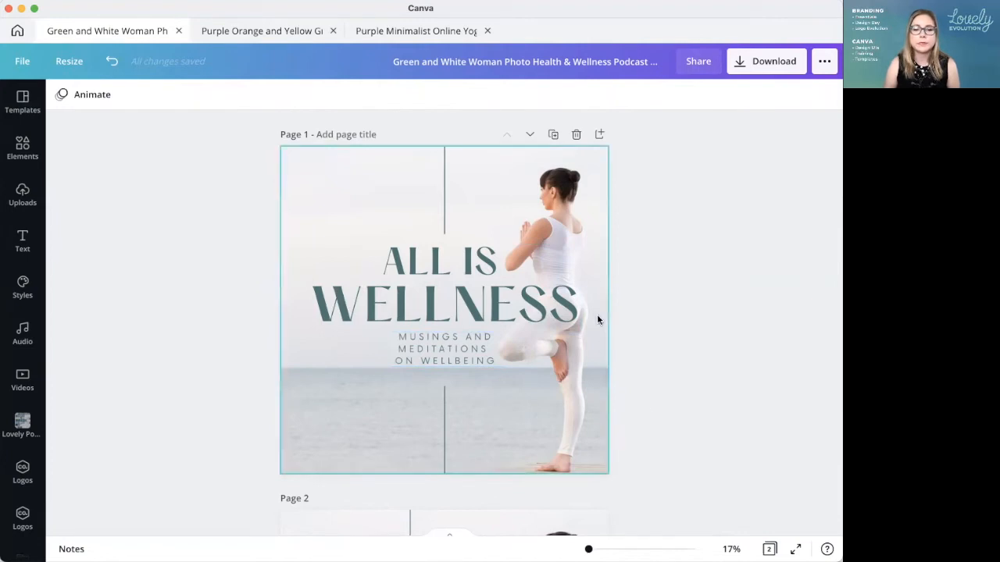
# Step: Make the "Musings and Meditations on Wellbeing" subtitle on page 1 bold
pyautogui.click(439, 352)
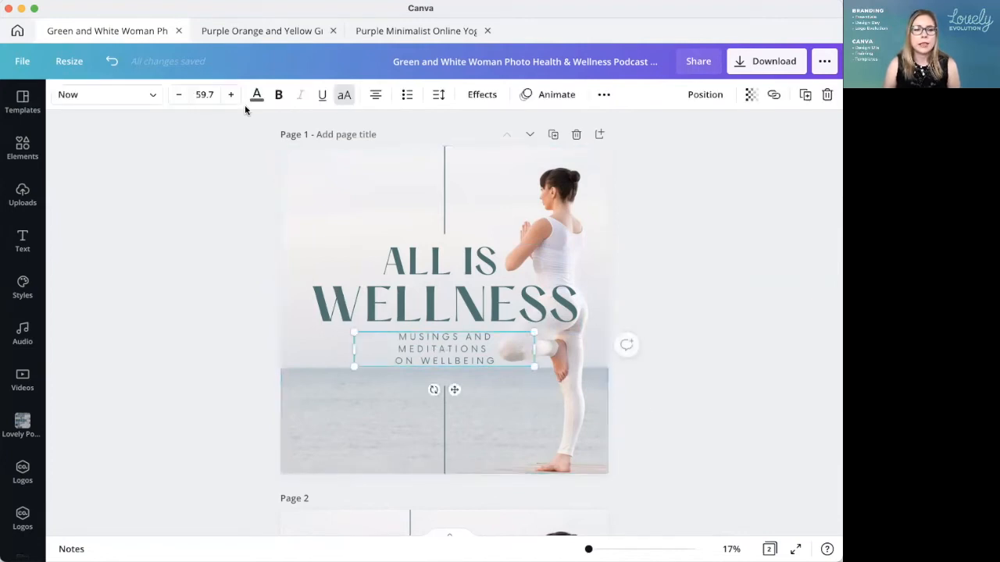
pyautogui.click(279, 95)
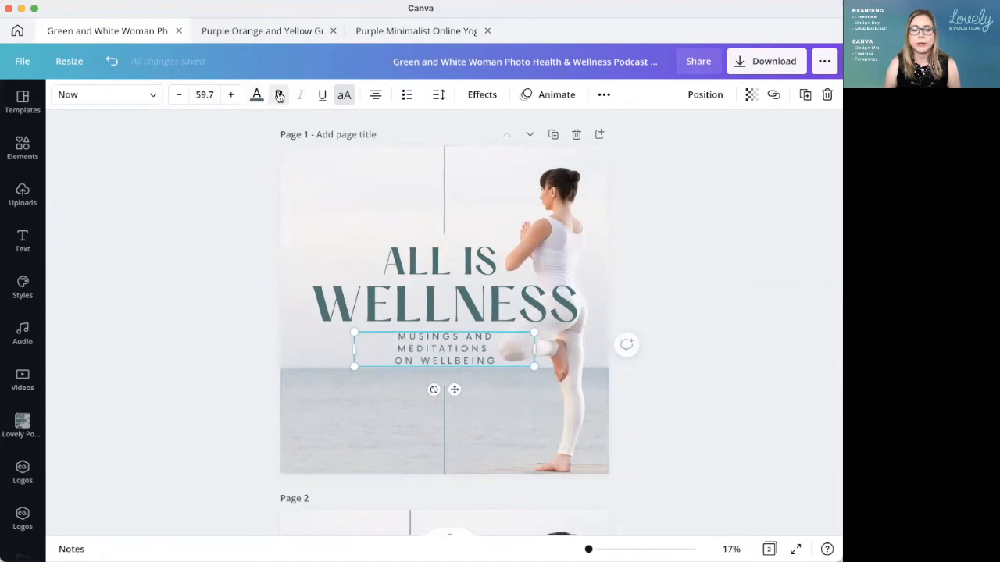
pyautogui.click(795, 396)
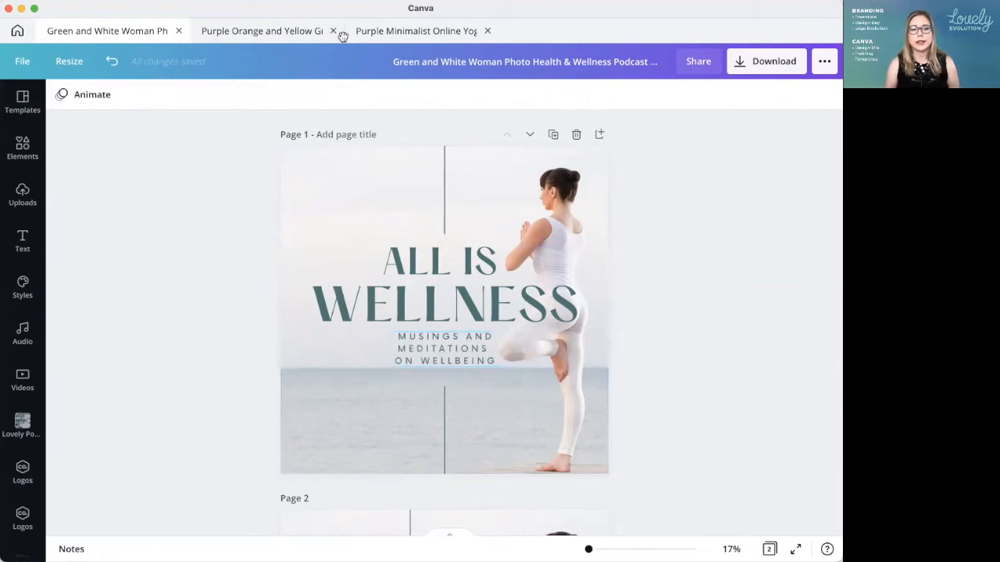
# Step: View the original "All Is Wellness" template among the podcast cover results for comparison and return to the edited design
pyautogui.click(16, 32)
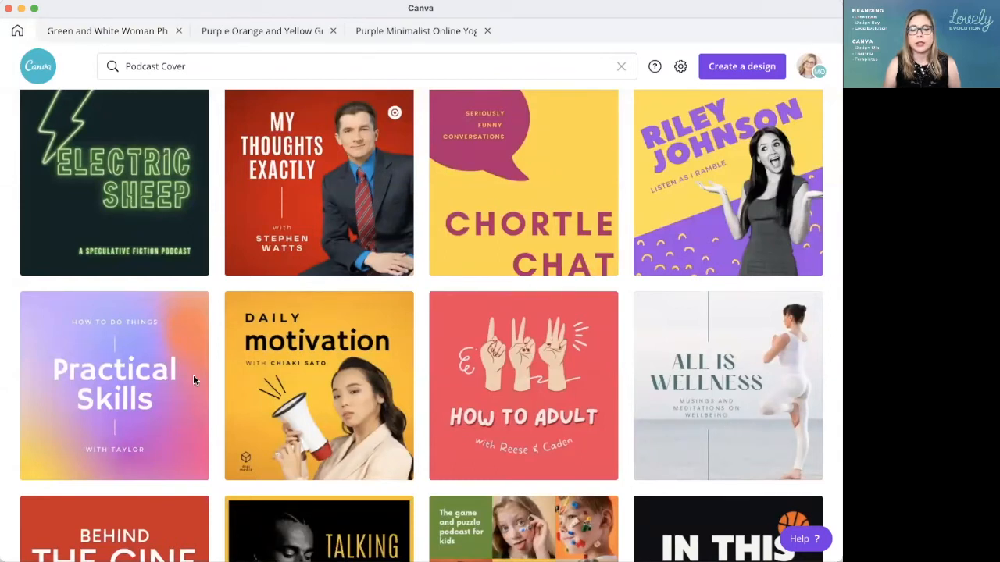
pyautogui.click(102, 32)
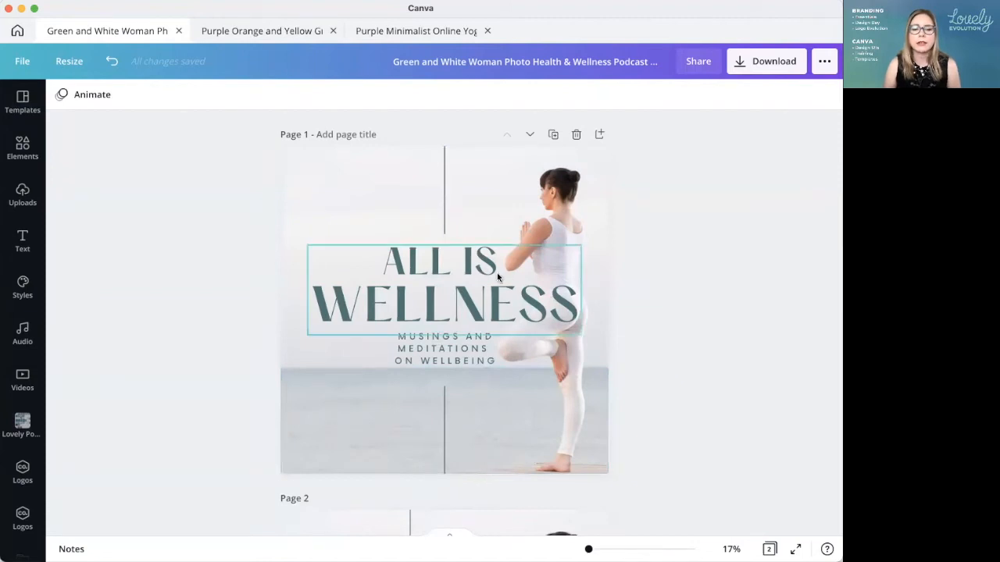
# Step: Apply a Shadow effect to the "All Is Wellness" title on page 1 and colour the shadow white
pyautogui.click(429, 264)
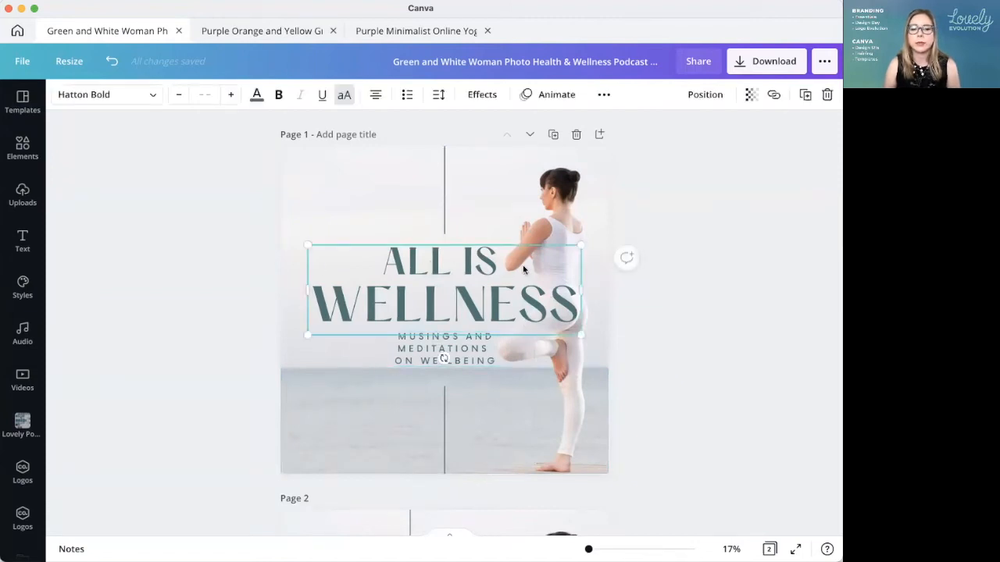
pyautogui.click(482, 94)
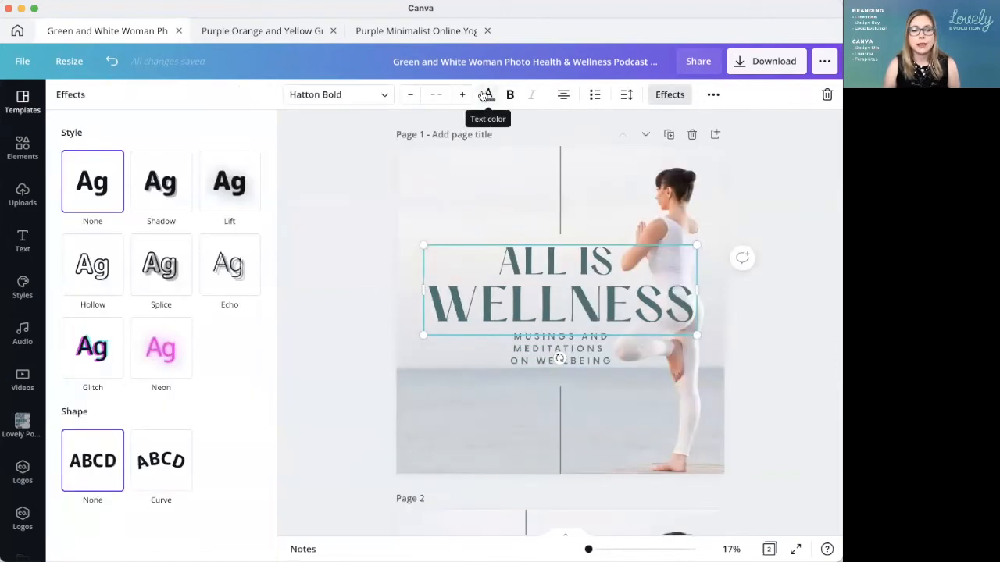
pyautogui.click(171, 179)
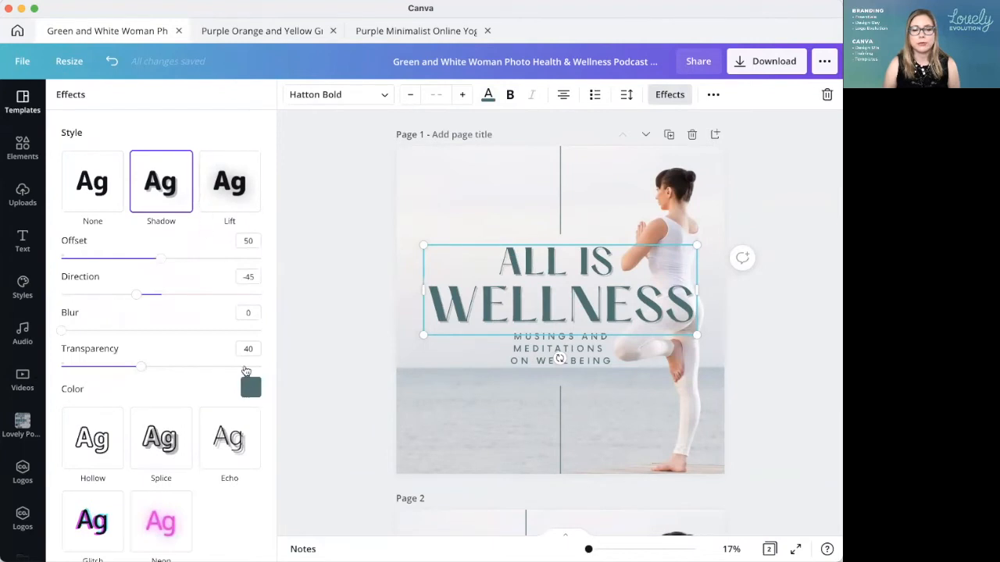
pyautogui.click(251, 386)
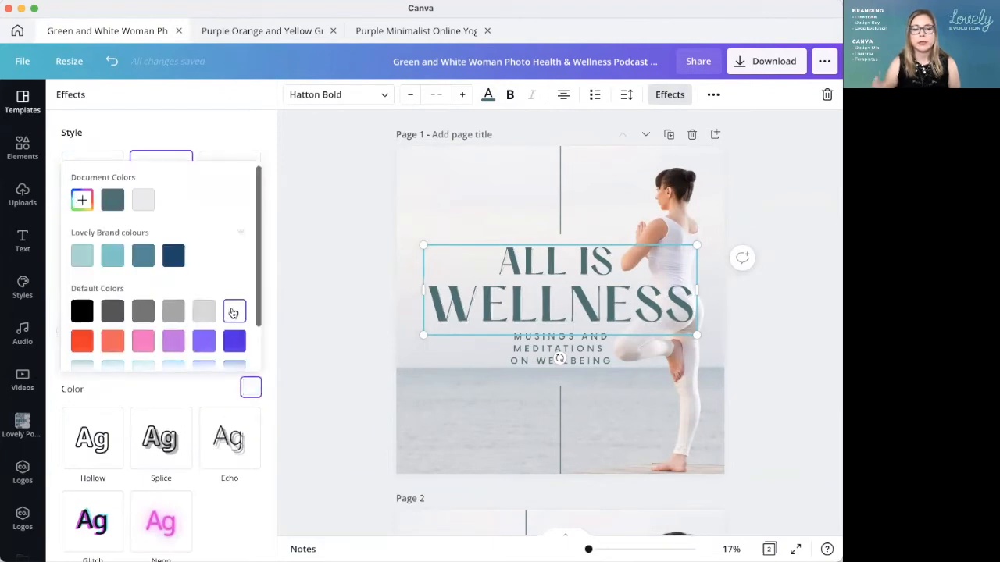
pyautogui.click(218, 131)
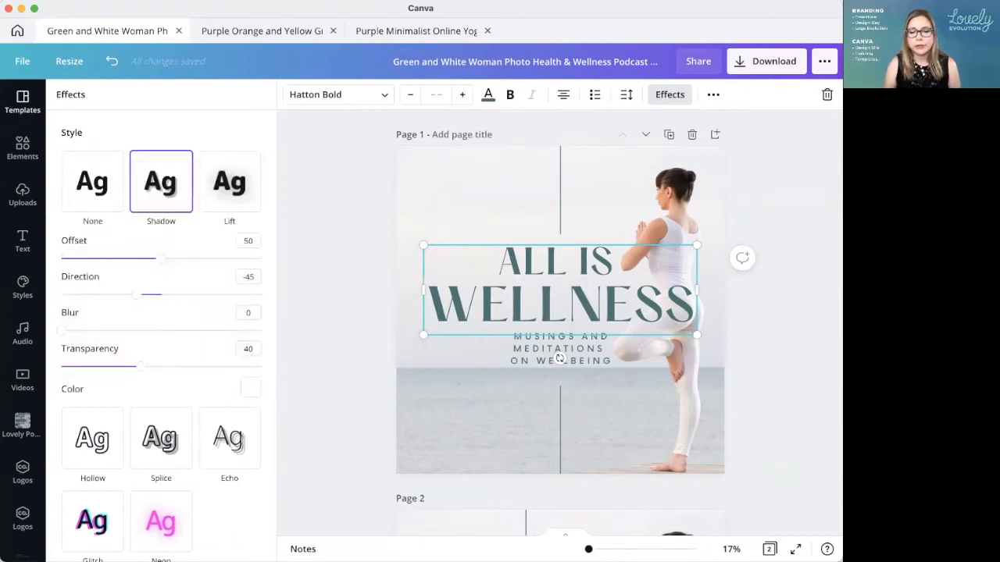
# Step: Set the page 1 title's shadow to offset 26, direction -5, blur 60 and transparency 100
pyautogui.scroll(5, 552, 420)
pyautogui.hscroll(5, 552, 419)
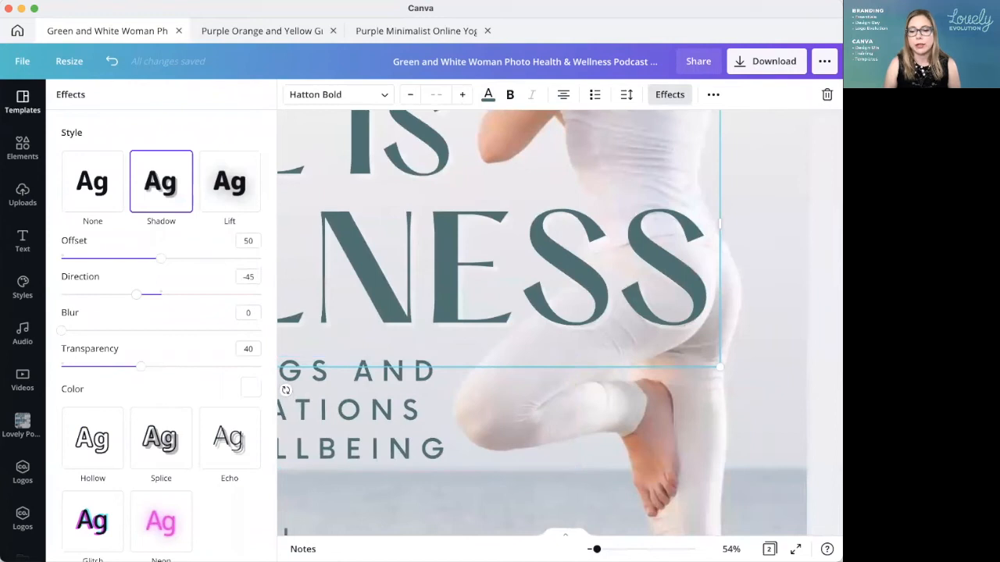
pyautogui.click(245, 90)
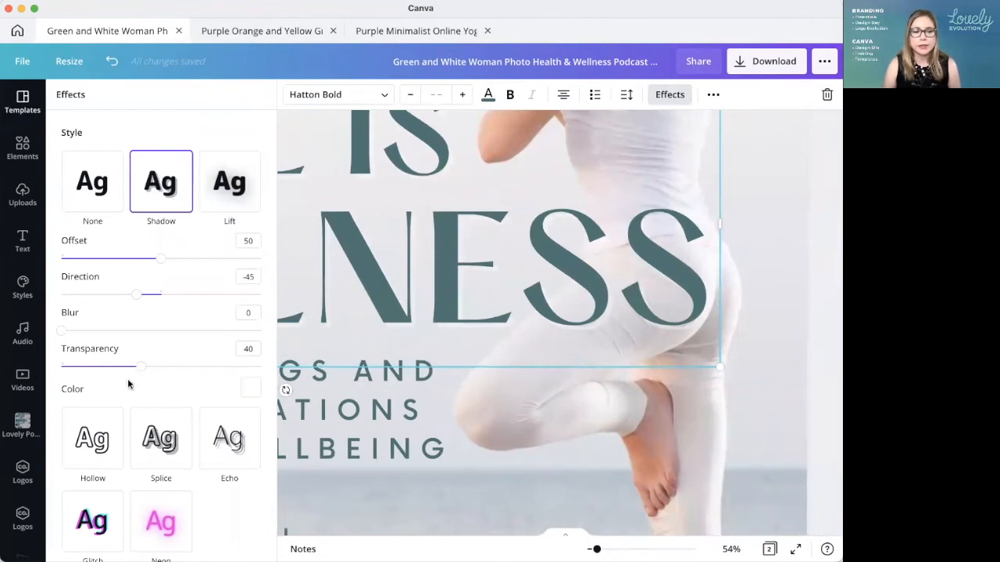
pyautogui.moveTo(63, 331); pyautogui.dragTo(261, 330)
pyautogui.moveTo(143, 366); pyautogui.dragTo(161, 295)
pyautogui.moveTo(195, 258); pyautogui.dragTo(113, 258)
pyautogui.moveTo(129, 329); pyautogui.dragTo(182, 330)
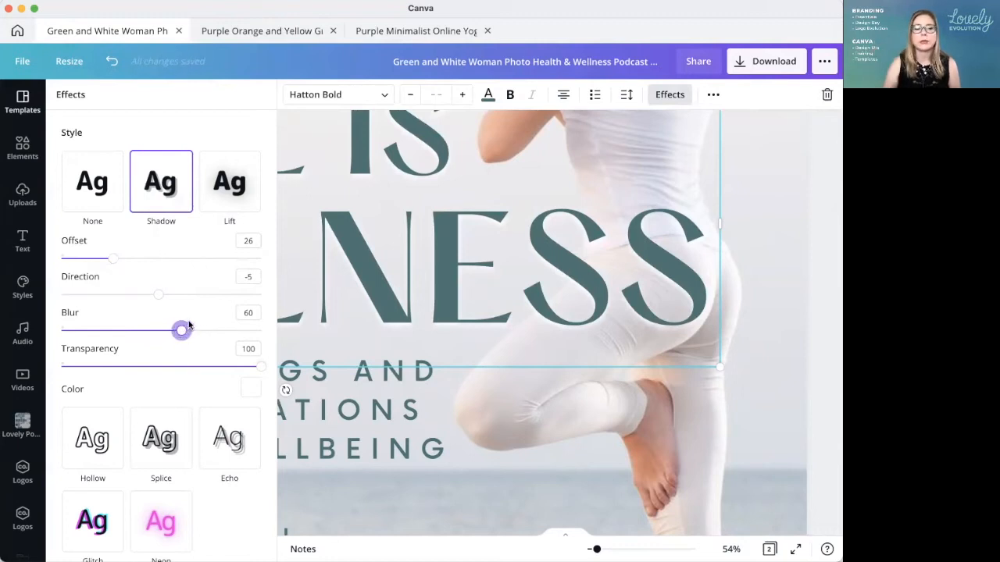
pyautogui.click(481, 448)
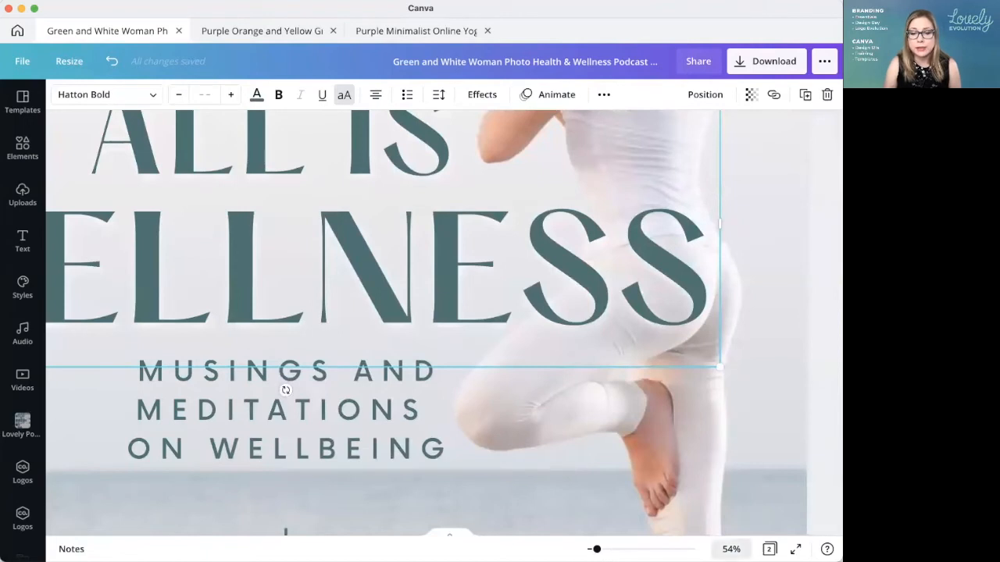
# Step: Duplicate page 1 so that a copy of the cover sits directly below it as page 2
pyautogui.click(731, 549)
pyautogui.click(708, 487)
pyautogui.click(725, 424)
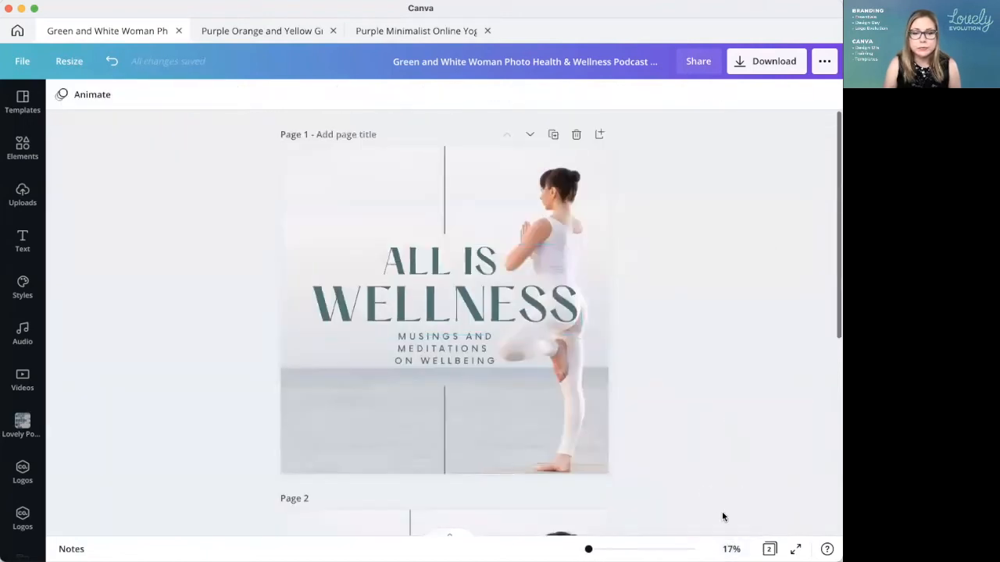
pyautogui.click(555, 137)
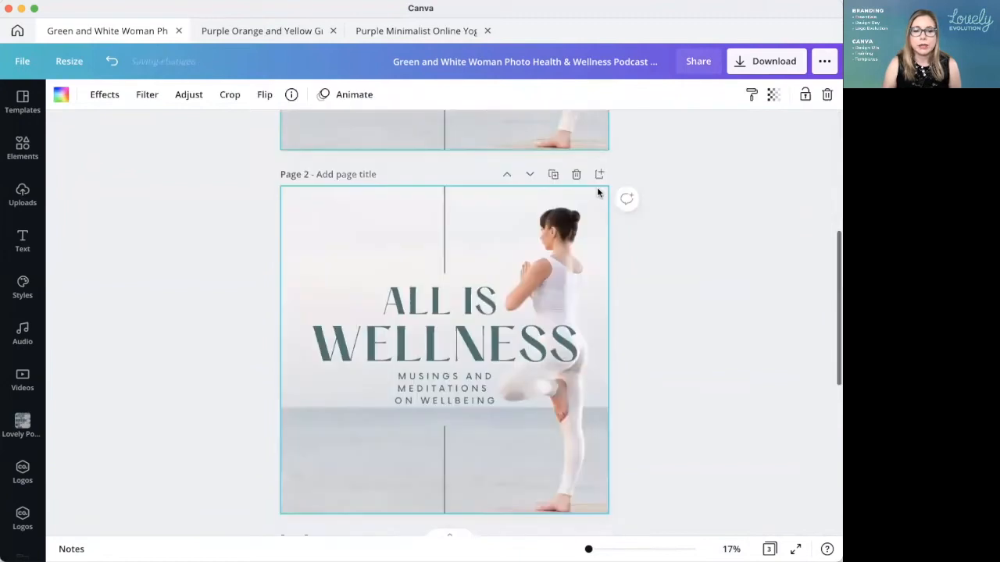
pyautogui.scroll(3, 707, 301)
pyautogui.scroll(-5, 706, 305)
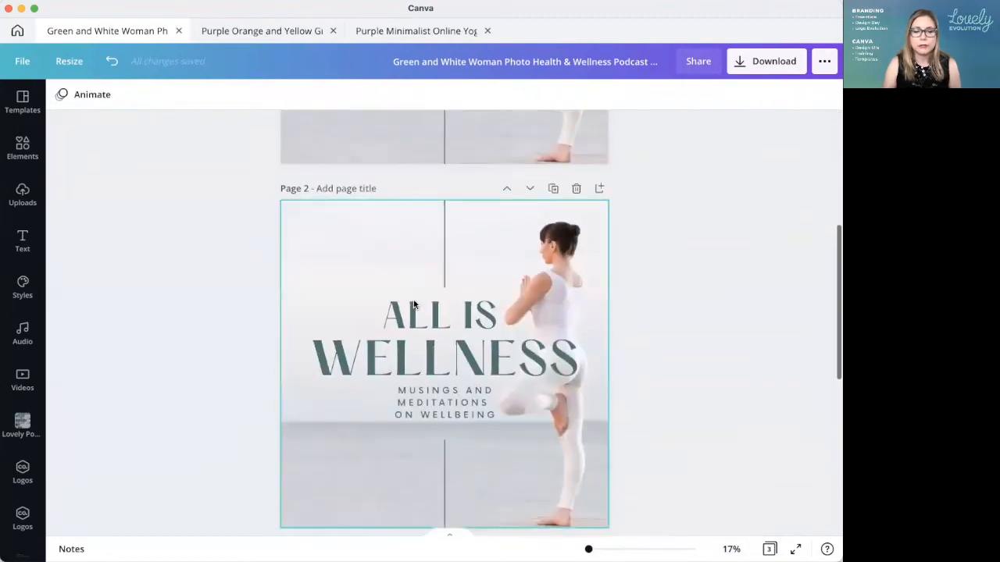
# Step: Set the text effect of the "All Is Wellness" title on page 2 to None
pyautogui.click(415, 303)
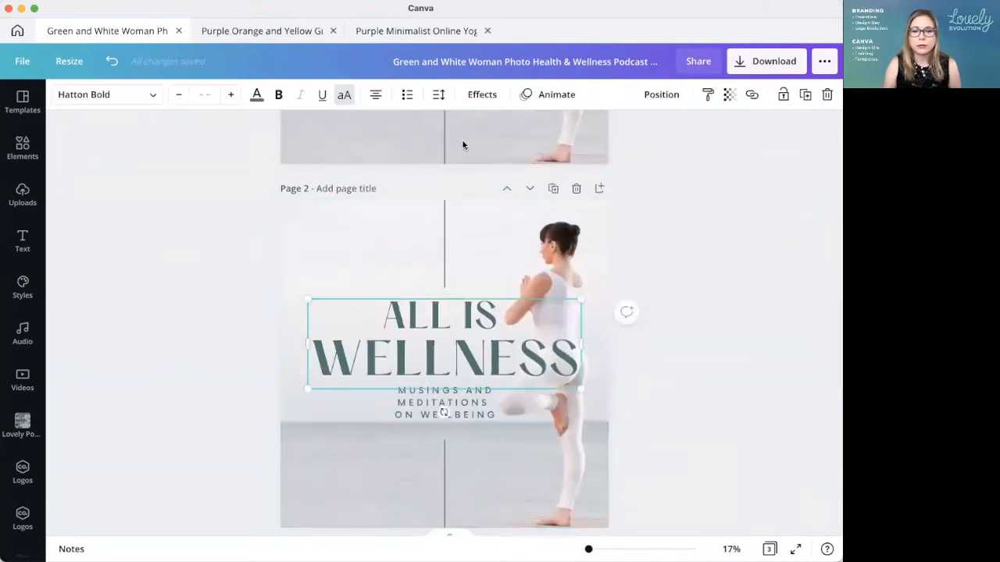
pyautogui.click(483, 95)
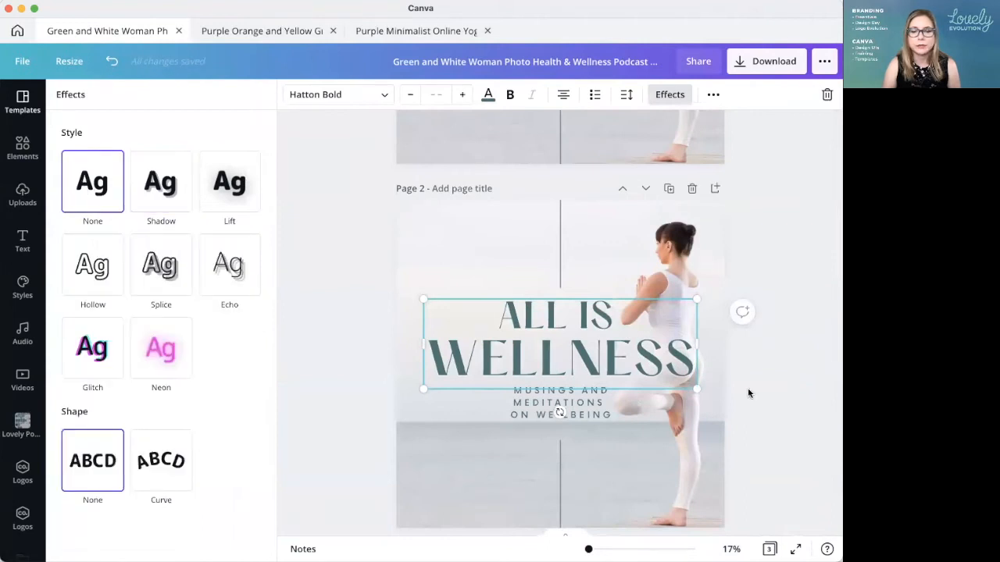
pyautogui.click(748, 393)
pyautogui.click(702, 395)
# Step: Compare the title with shadow on page 1 against the version without shadow on page 2
pyautogui.scroll(3, 720, 405)
pyautogui.scroll(2, 718, 399)
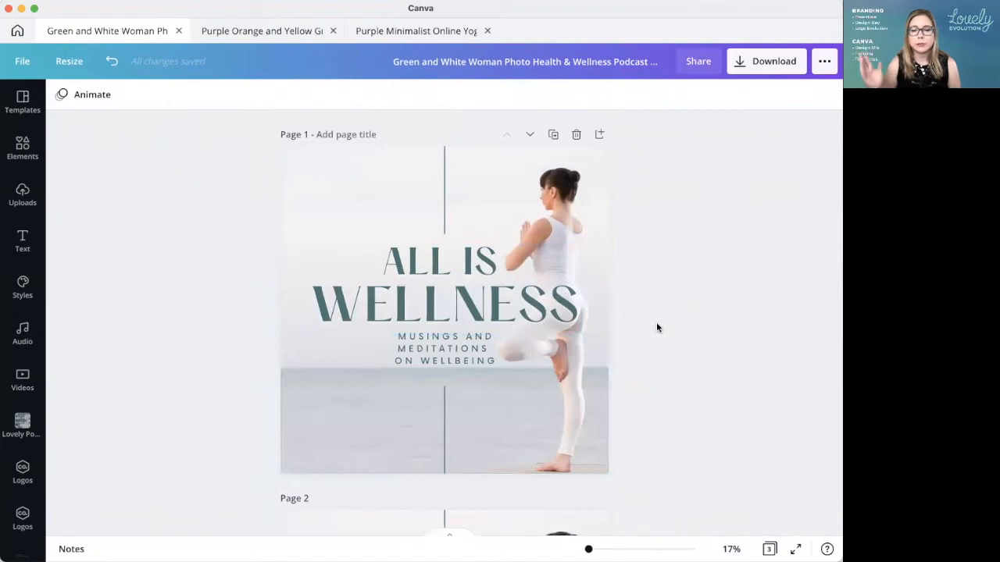
pyautogui.scroll(-5, 679, 351)
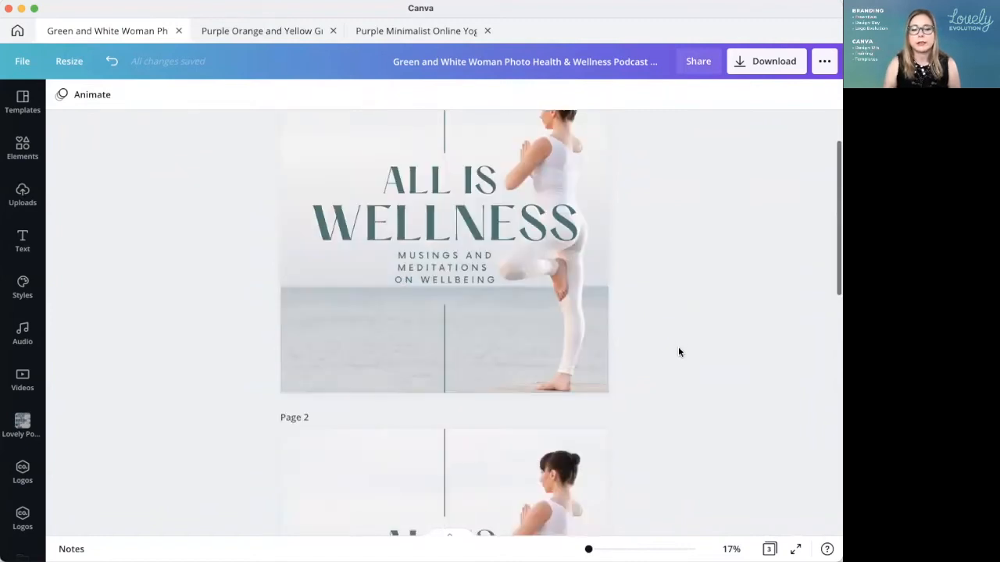
pyautogui.scroll(5, 709, 453)
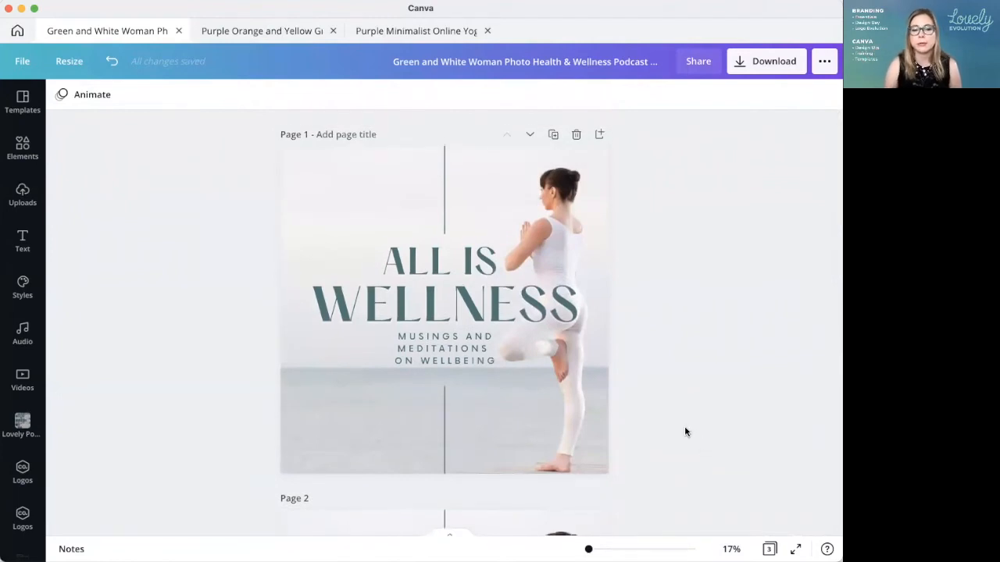
pyautogui.scroll(-1, 679, 434)
pyautogui.scroll(-2, 659, 438)
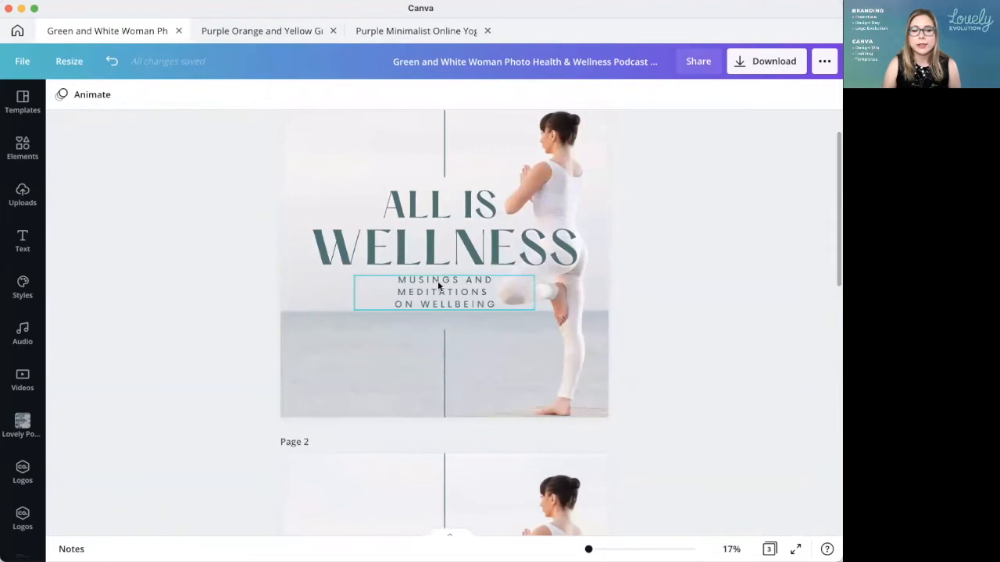
# Step: Inspect the page 1 subtitle and the full uncropped extent of the background photo behind it
pyautogui.click(386, 283)
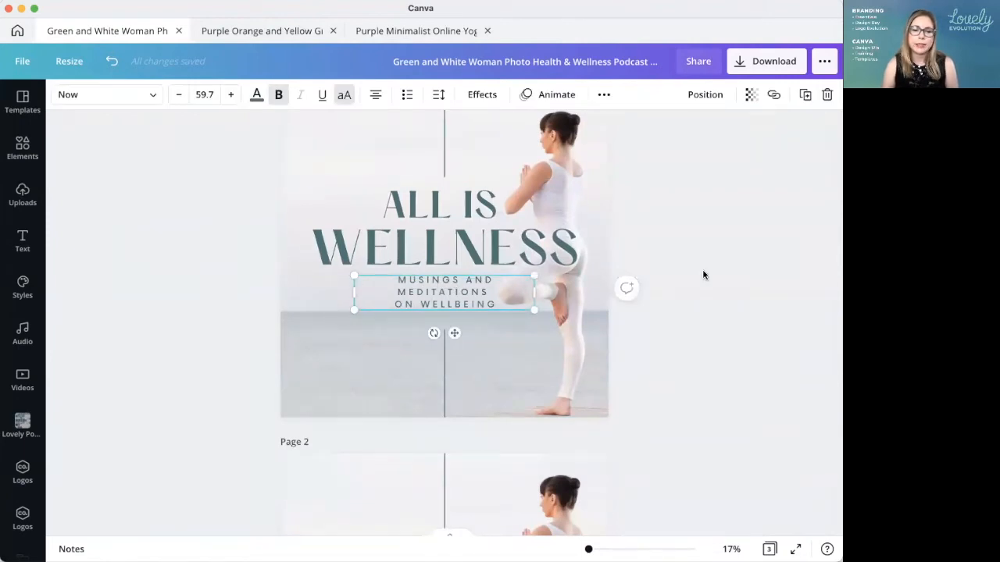
pyautogui.click(707, 314)
pyautogui.scroll(3, 720, 373)
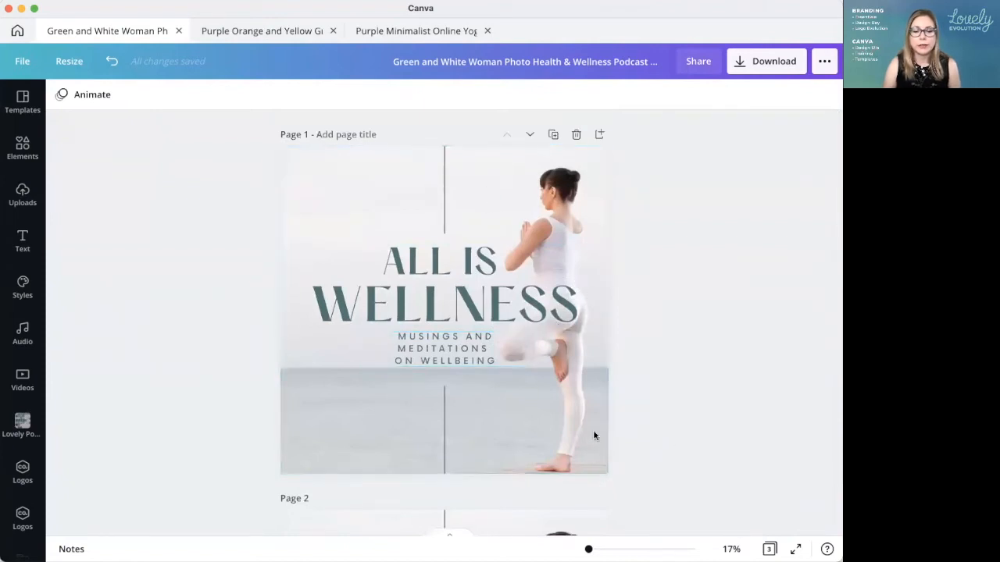
pyautogui.doubleClick(315, 412)
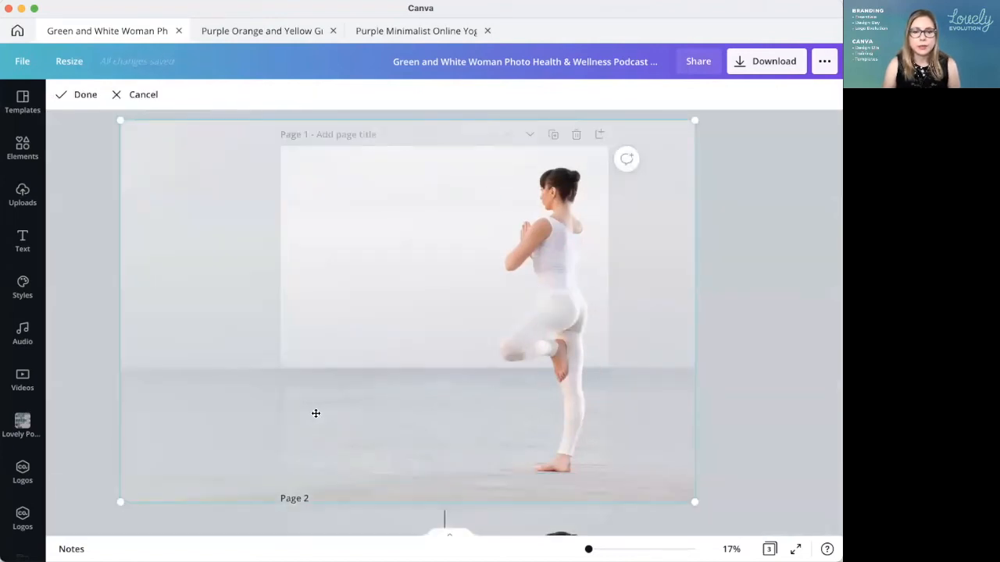
pyautogui.click(83, 144)
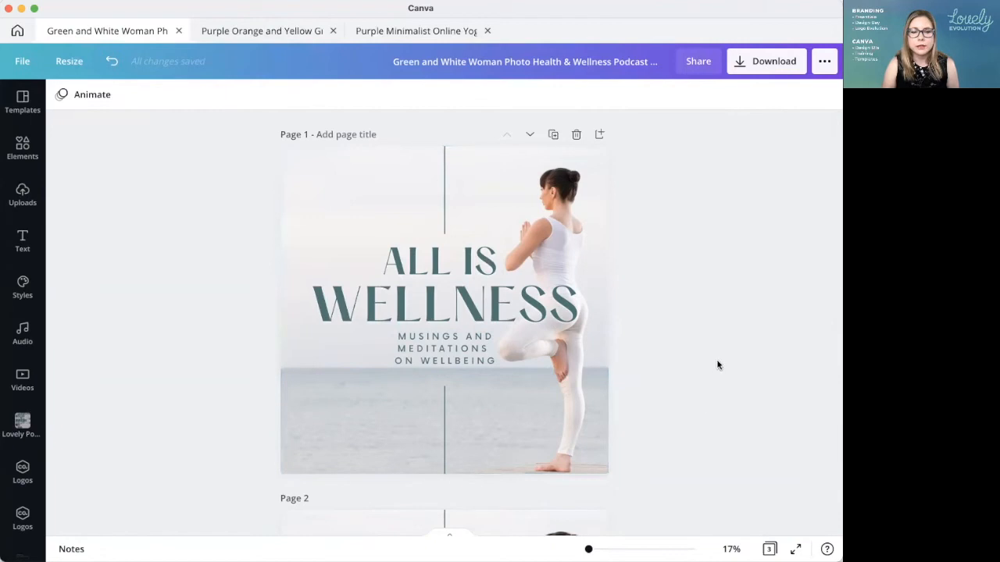
# Step: Duplicate page 1, then widen its subtitle box on both sides to about the title's width so "MUSINGS AND MEDITATIONS" fits on one line
pyautogui.click(553, 135)
pyautogui.scroll(5, 657, 296)
pyautogui.click(416, 356)
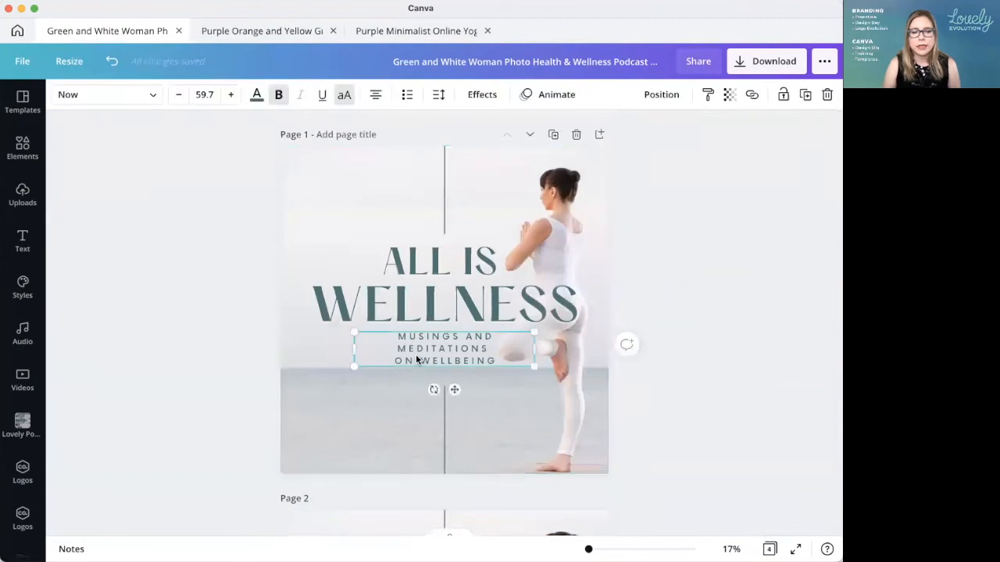
pyautogui.moveTo(353, 346); pyautogui.dragTo(311, 346)
pyautogui.moveTo(535, 348); pyautogui.dragTo(574, 348)
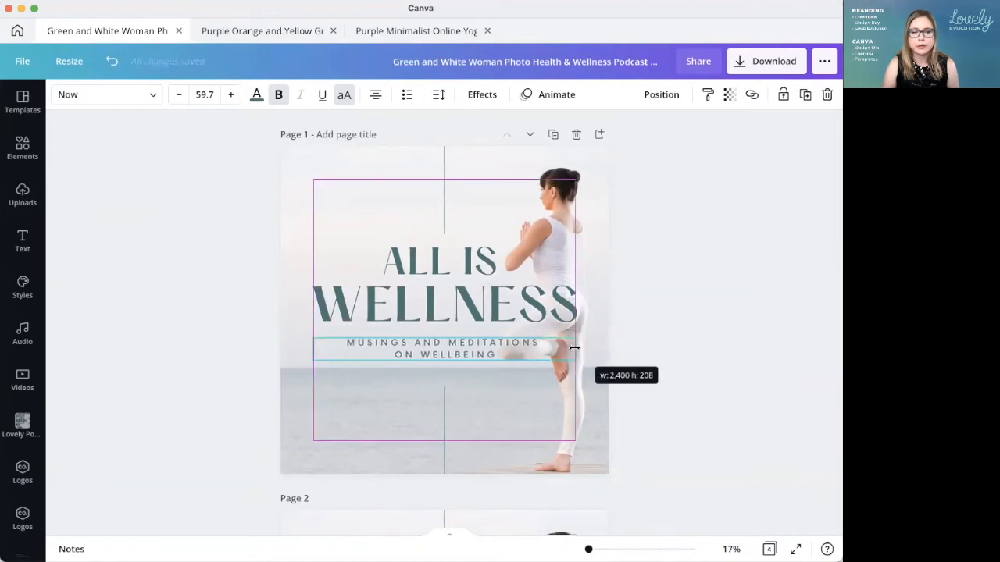
pyautogui.click(551, 287)
pyautogui.click(552, 344)
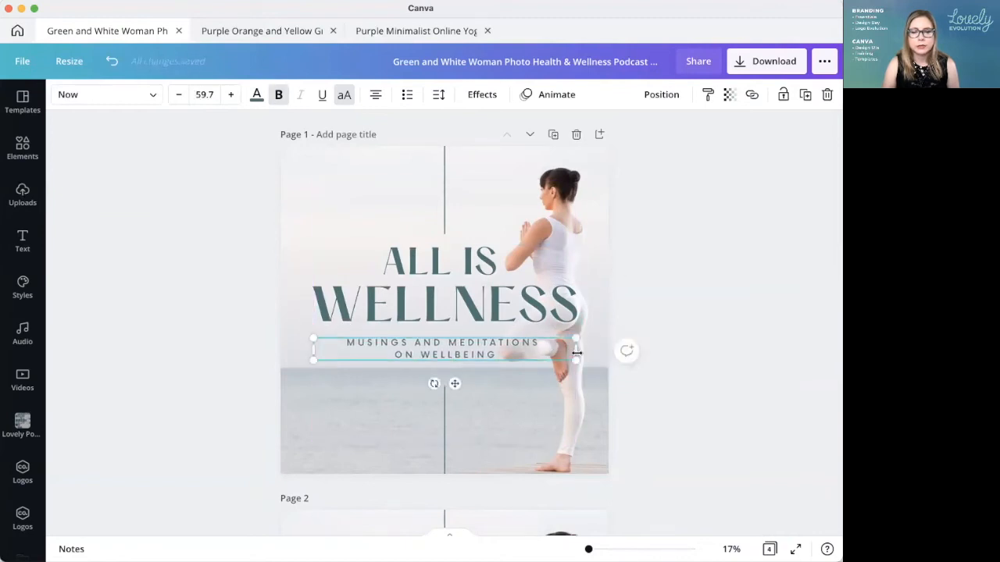
pyautogui.moveTo(582, 349); pyautogui.dragTo(585, 348)
pyautogui.click(719, 397)
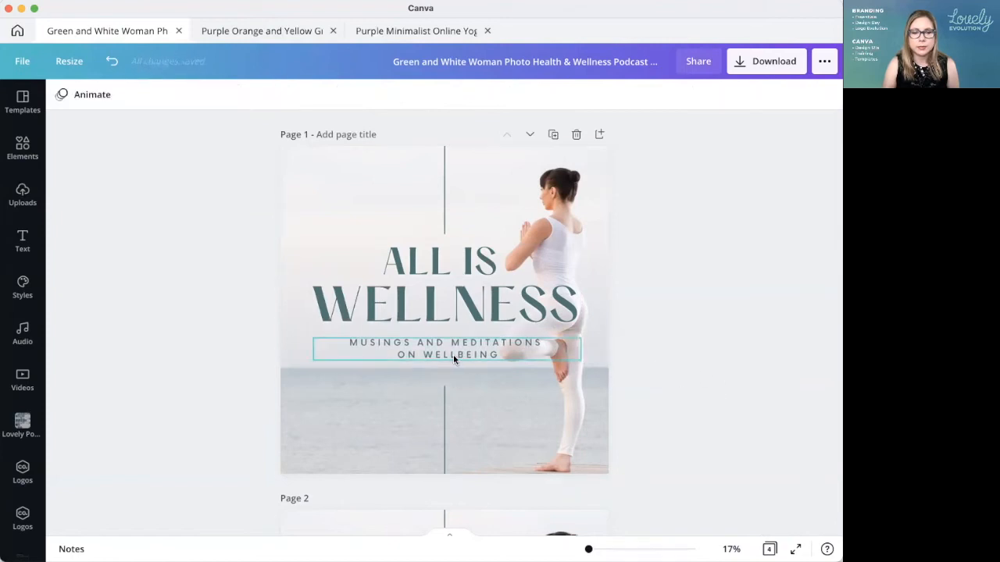
# Step: Try breaking the page 1 subtitle after "MUSINGS AND", first with "MEDITATIONS ON WELLBEING" on one line and then split over two
pyautogui.click(450, 342)
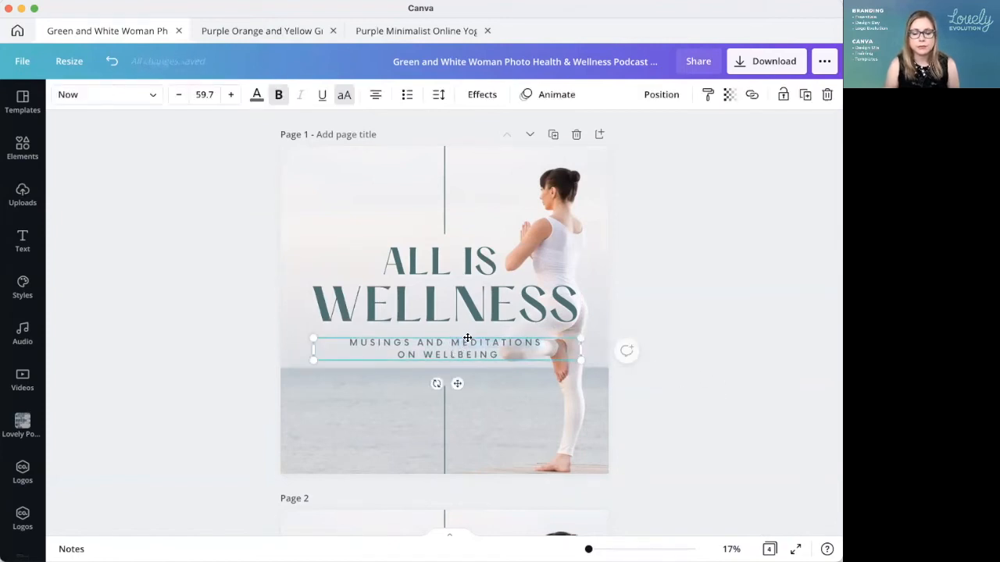
pyautogui.press('Return')
pyautogui.press('BackSpace')
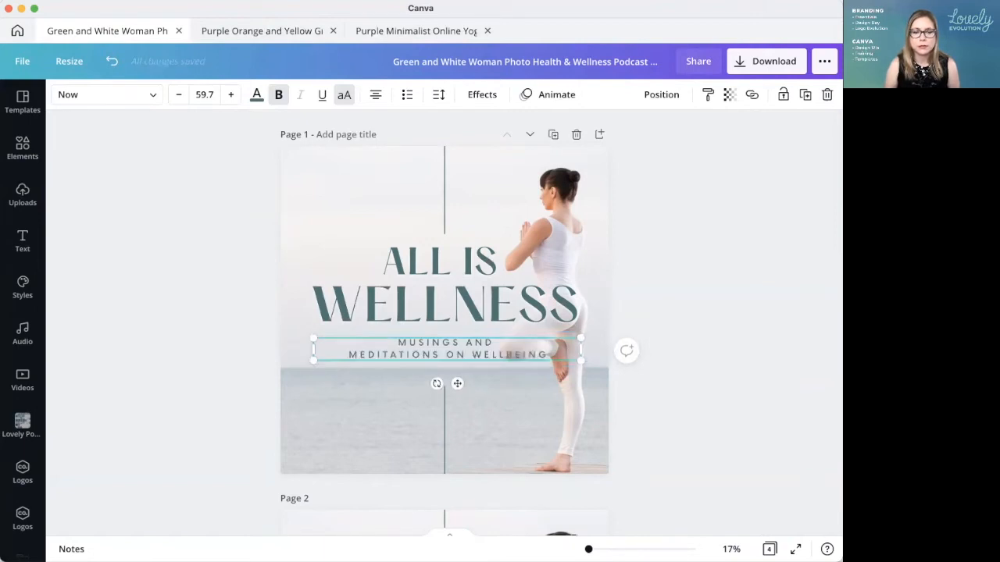
pyautogui.press('super+z')
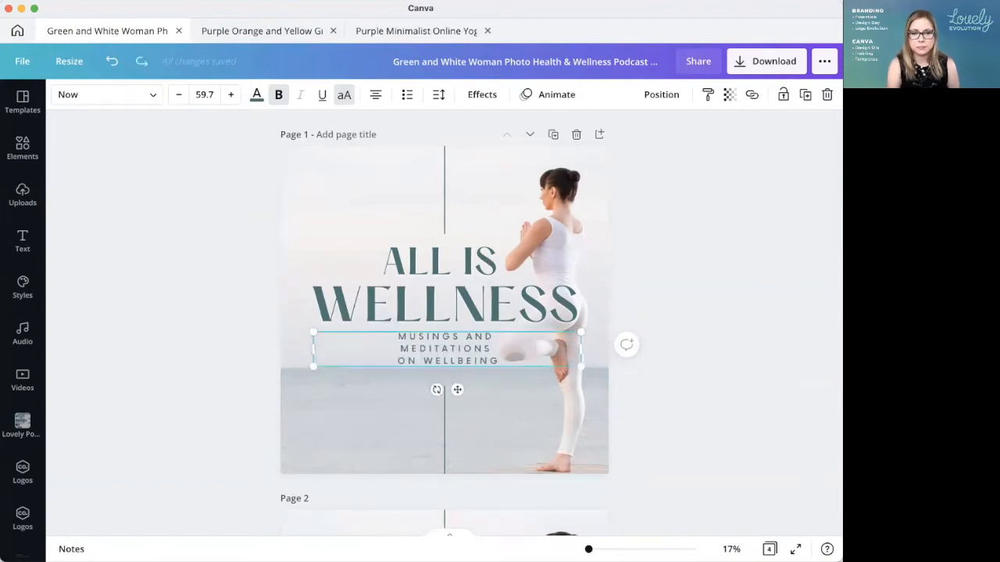
pyautogui.click(772, 424)
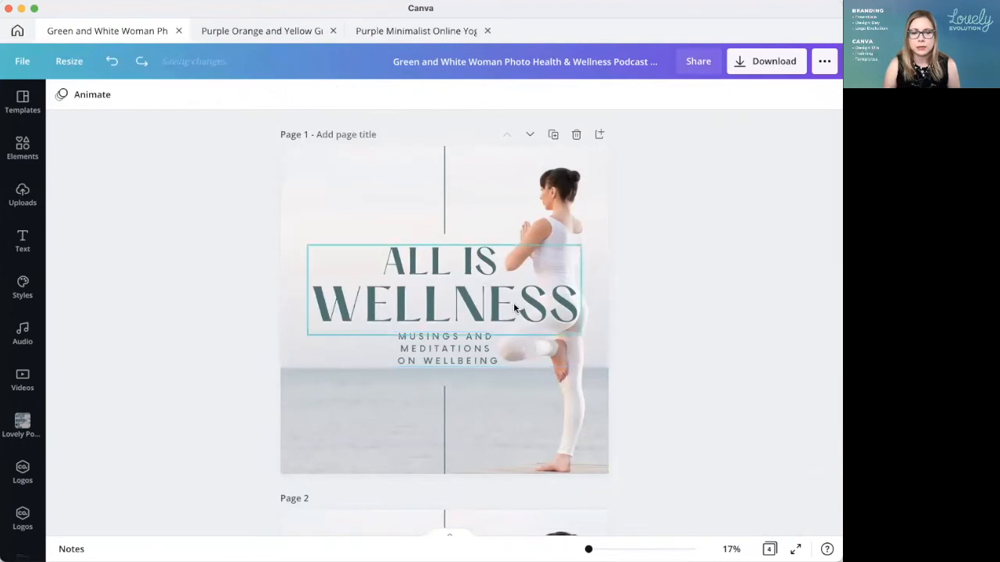
# Step: Restore the page 1 subtitle to two lines, "MUSINGS AND MEDITATIONS" above "ON WELLBEING"
pyautogui.click(422, 349)
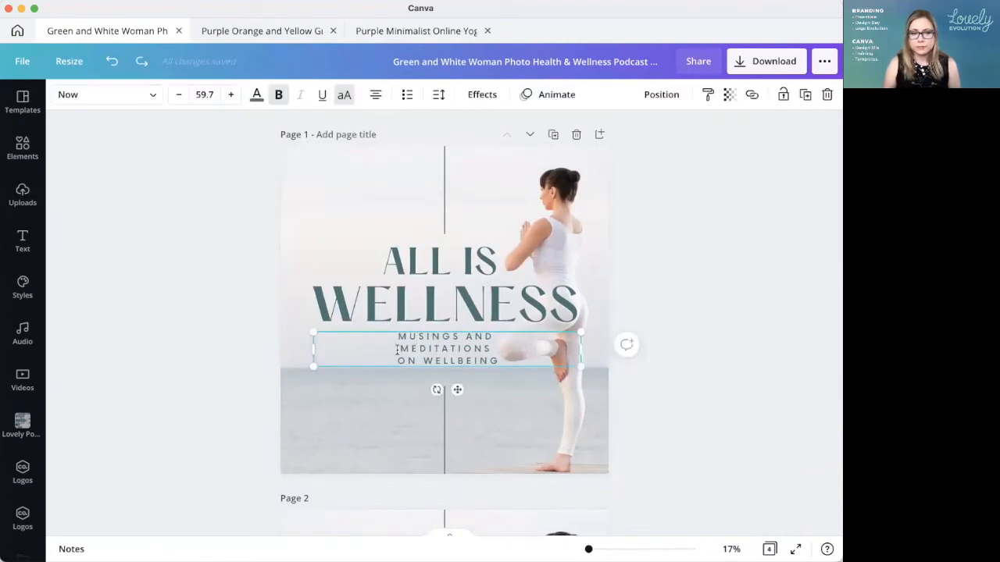
pyautogui.press('super+shift+z')
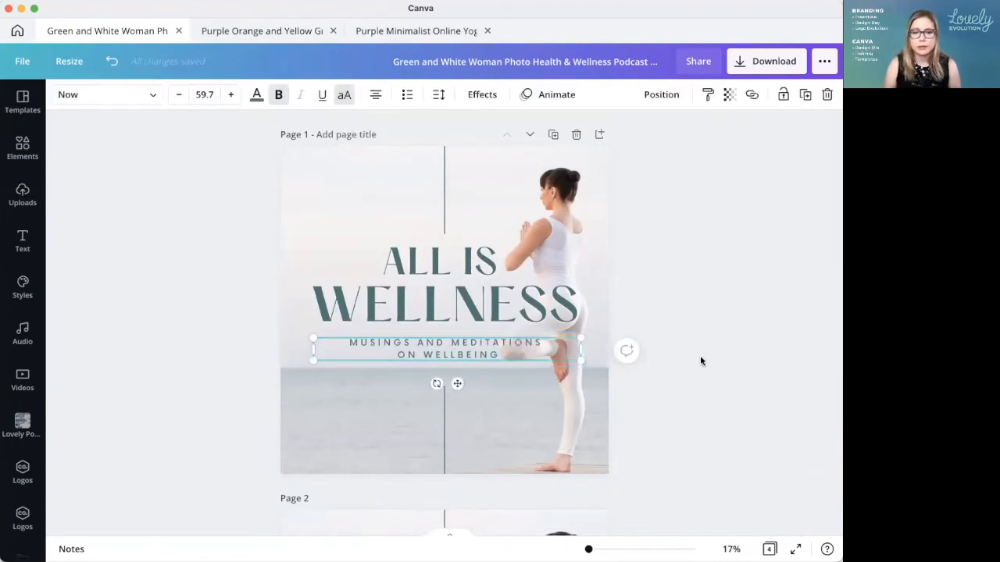
pyautogui.click(812, 423)
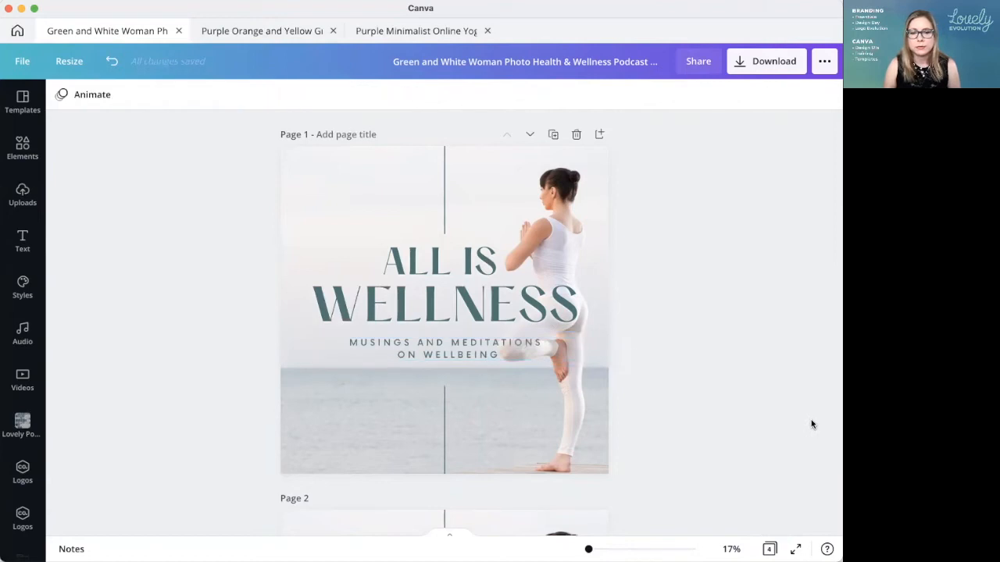
# Step: Move the page 1 subtitle slightly up, closer to the "All Is Wellness" title
pyautogui.click(445, 345)
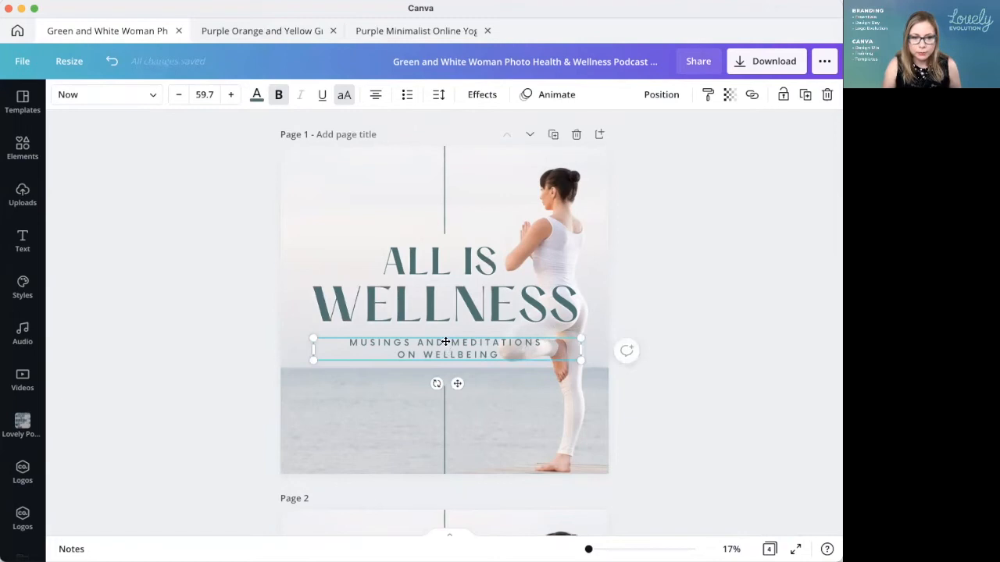
pyautogui.moveTo(445, 342); pyautogui.dragTo(445, 339)
pyautogui.click(707, 360)
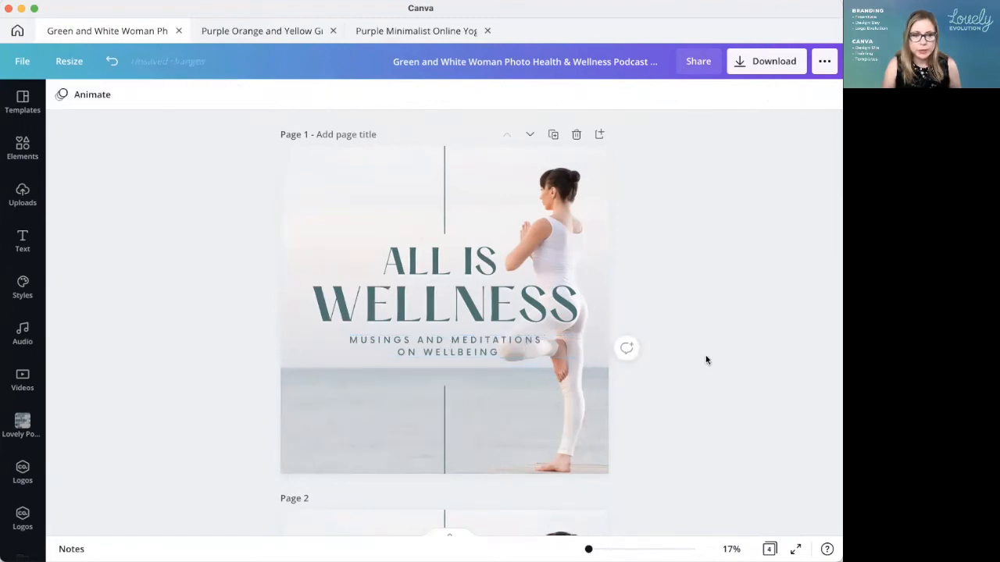
# Step: Tighten the letter spacing of the page 1 subtitle to 238
pyautogui.click(435, 350)
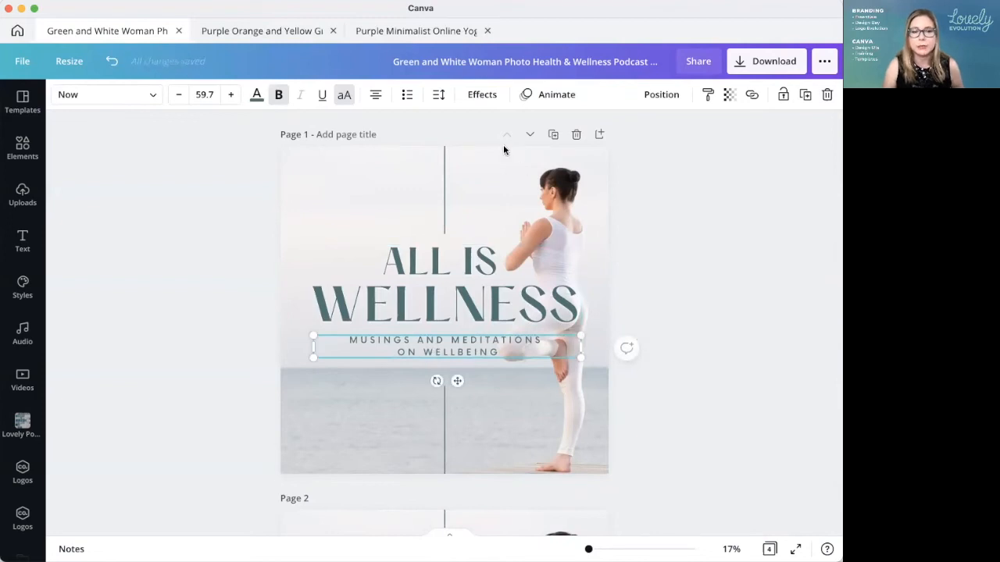
pyautogui.click(732, 373)
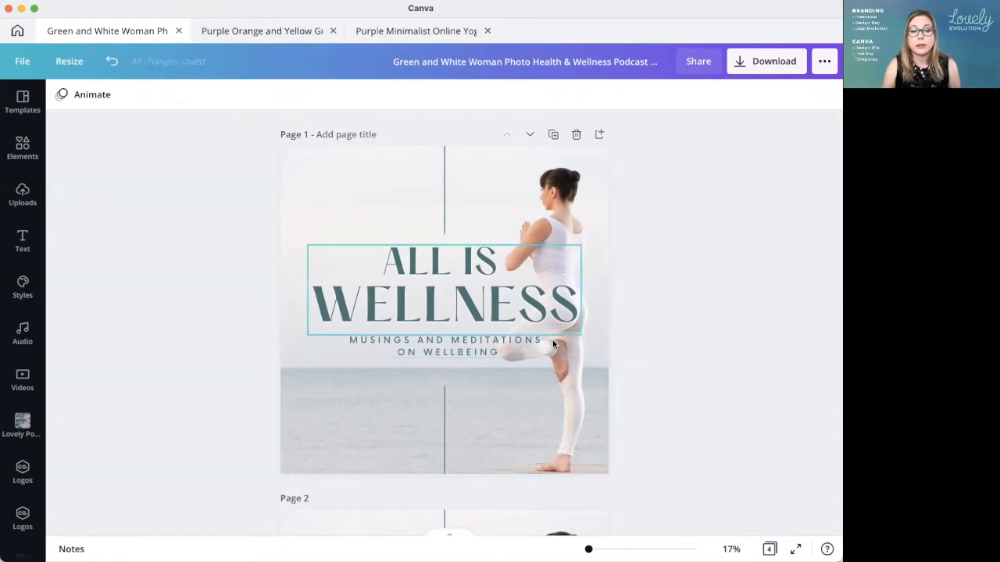
pyautogui.click(475, 350)
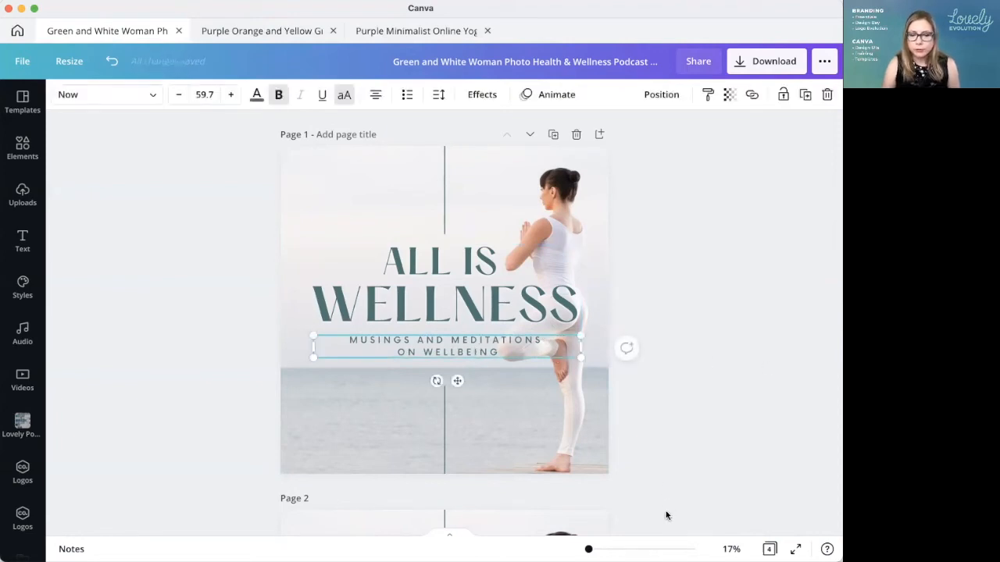
pyautogui.scroll(10, 588, 426)
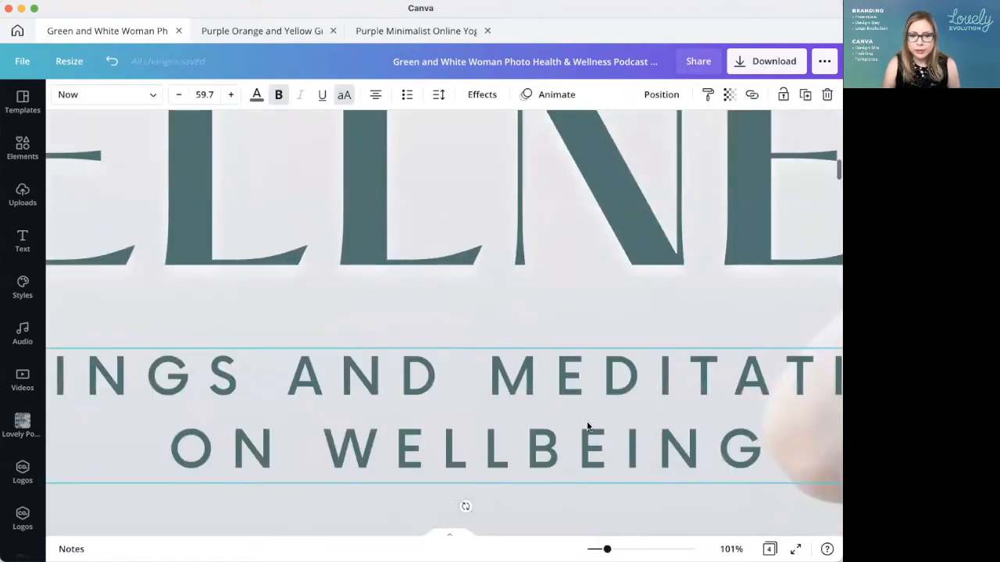
pyautogui.hscroll(6, 588, 426)
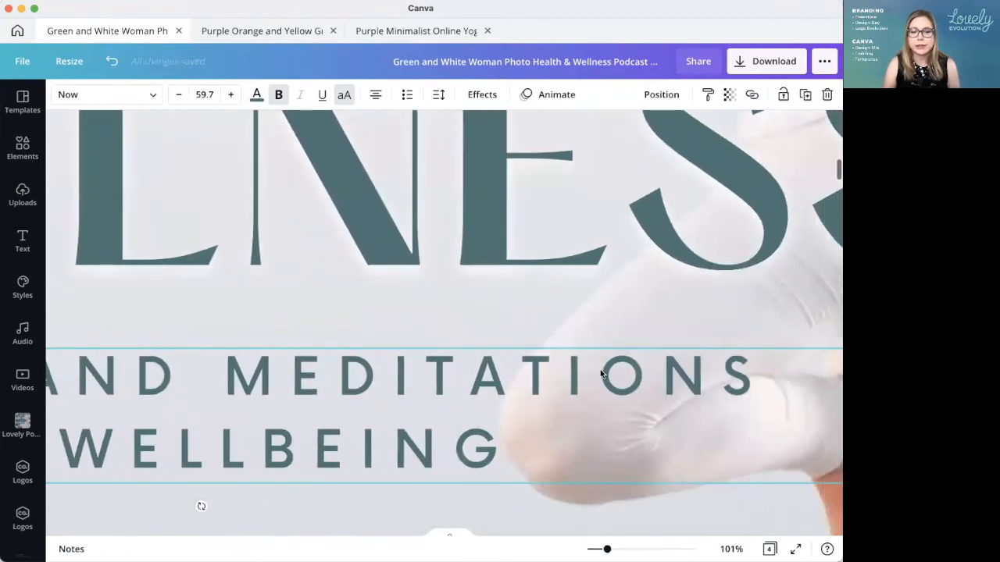
pyautogui.click(440, 94)
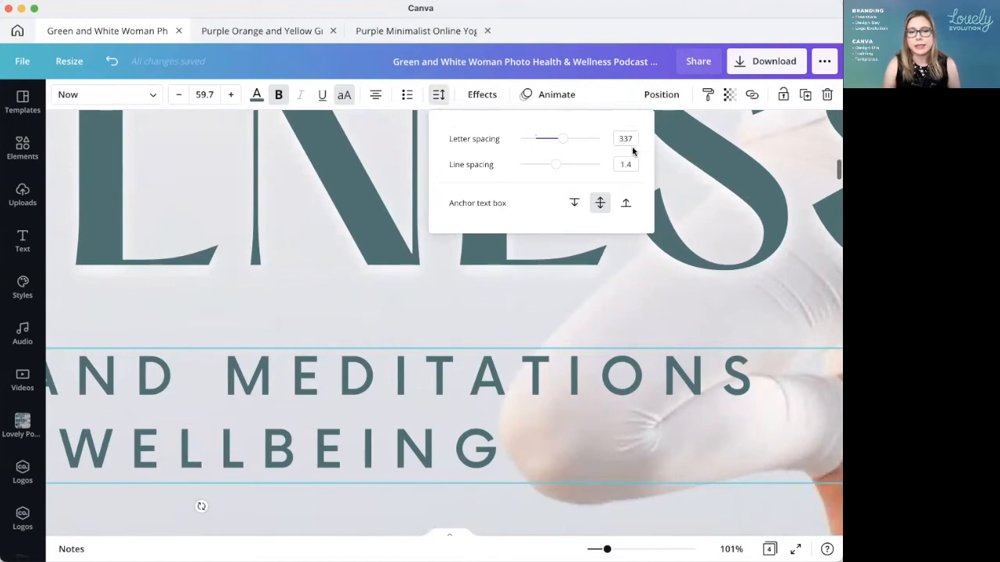
pyautogui.moveTo(561, 143); pyautogui.dragTo(557, 139)
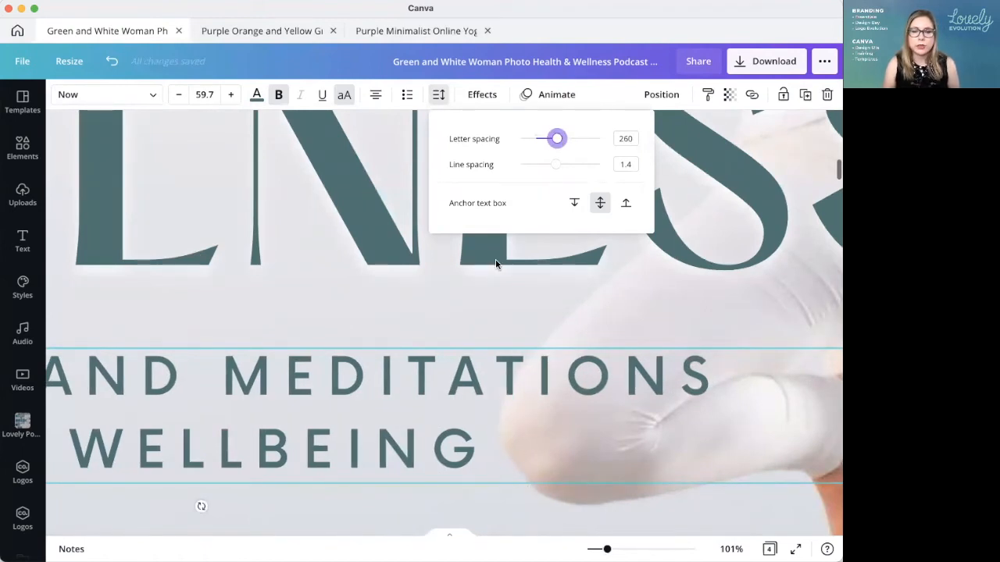
pyautogui.moveTo(557, 139); pyautogui.dragTo(555, 138)
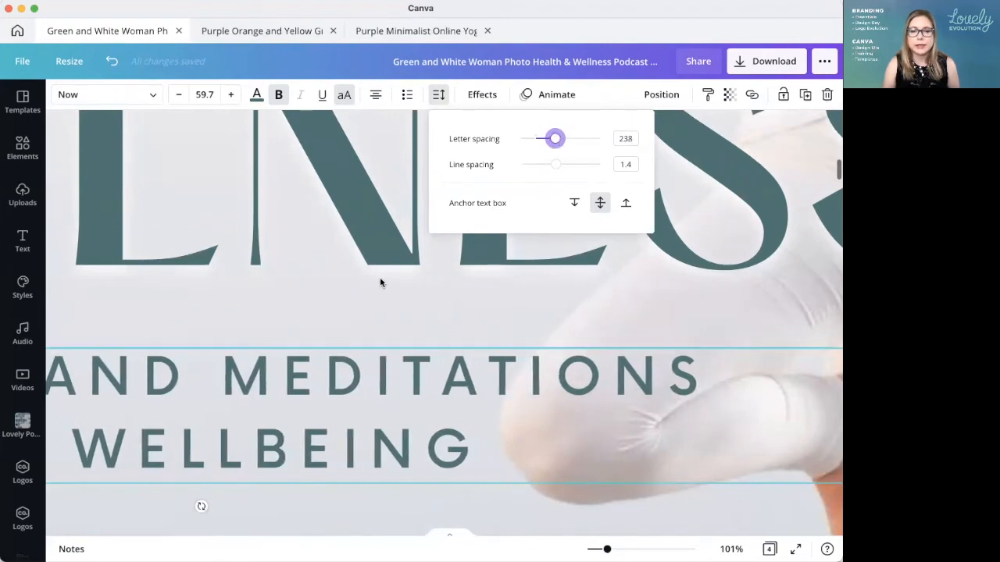
pyautogui.click(382, 279)
pyautogui.click(731, 549)
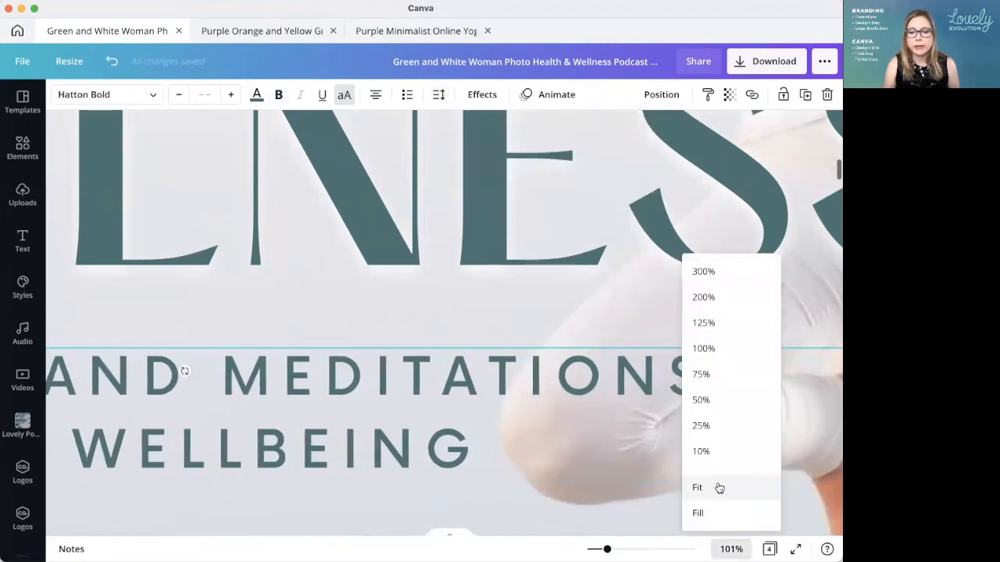
pyautogui.click(717, 486)
pyautogui.click(689, 353)
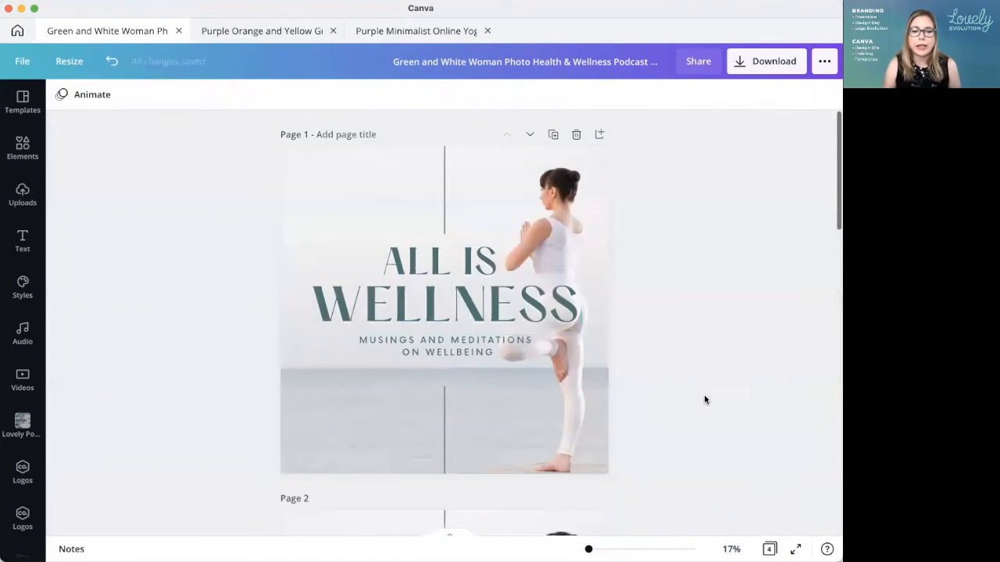
# Step: Add a white Shadow effect with transparency 100 to the page 1 subtitle
pyautogui.click(512, 346)
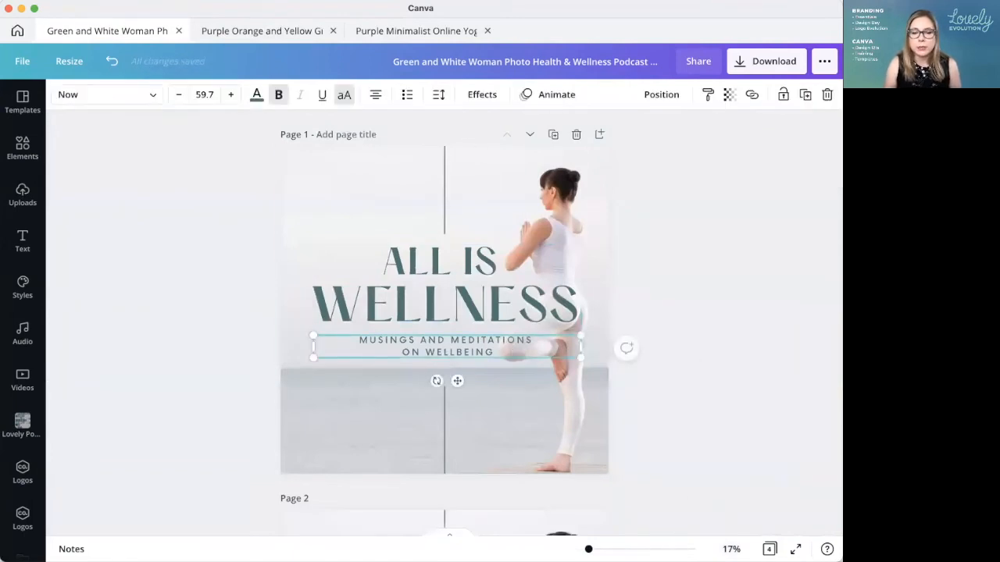
pyautogui.scroll(5, 449, 359)
pyautogui.hscroll(3, 510, 409)
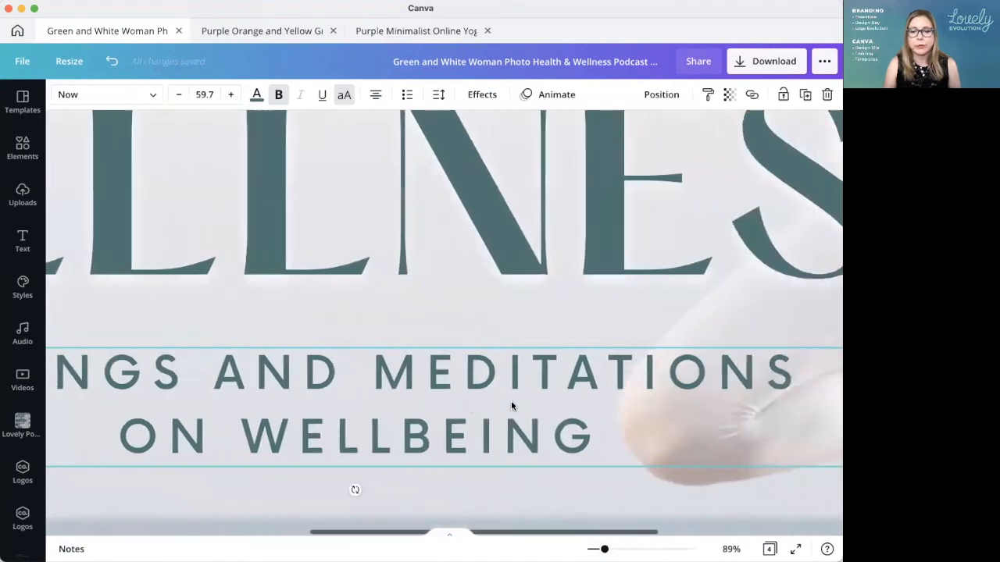
pyautogui.click(482, 94)
pyautogui.click(155, 185)
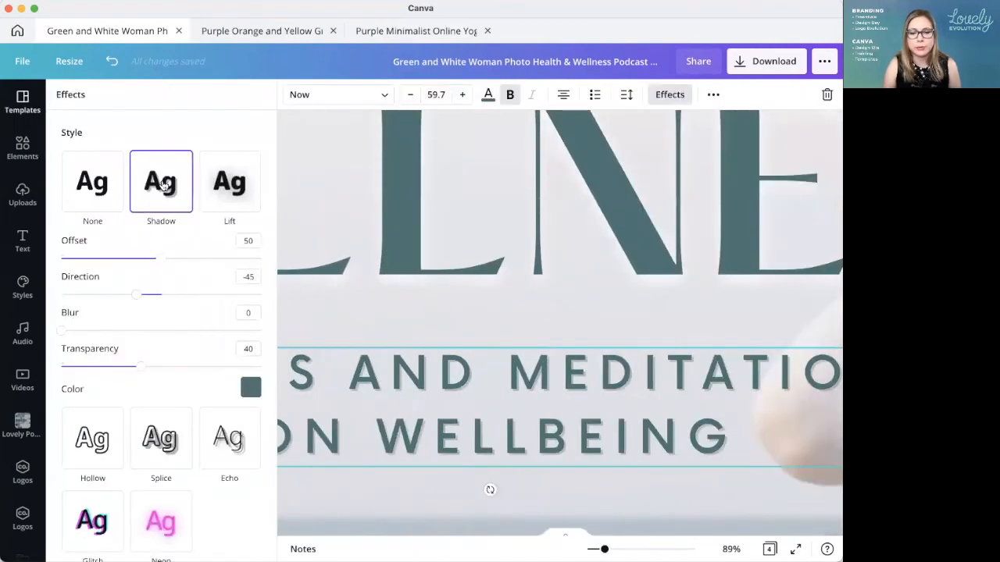
pyautogui.click(250, 388)
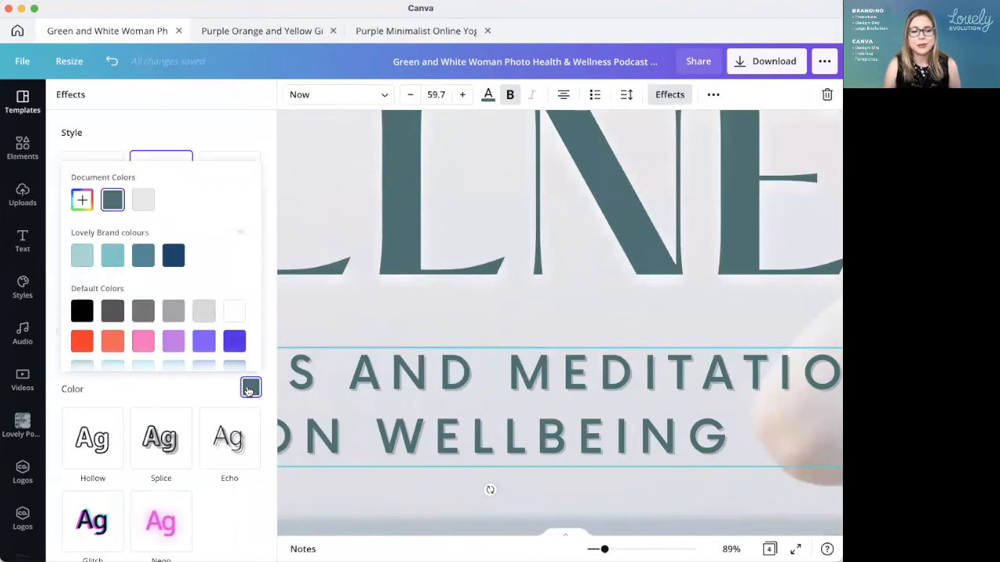
pyautogui.scroll(-2, 248, 267)
pyautogui.click(236, 258)
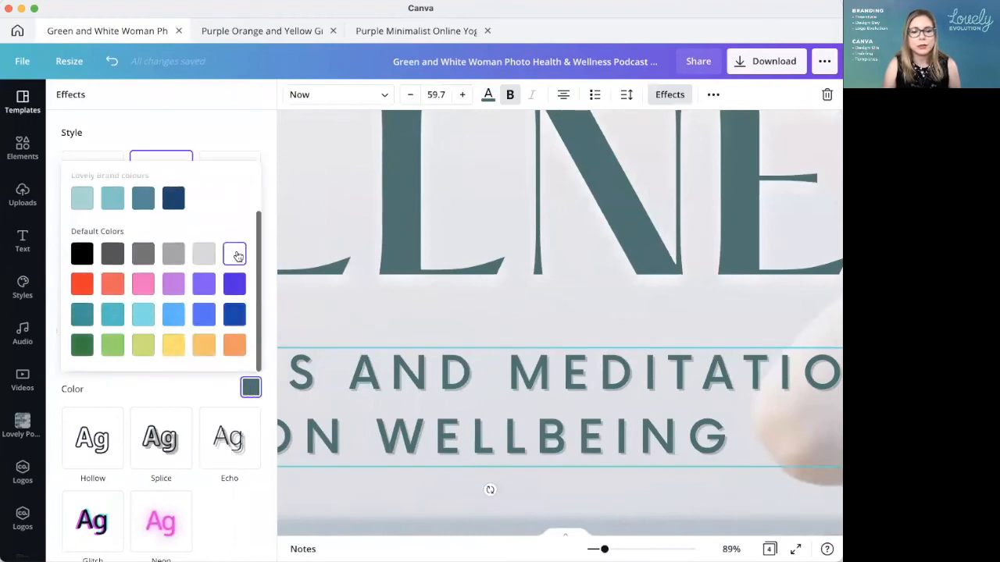
pyautogui.click(161, 127)
pyautogui.moveTo(145, 365); pyautogui.dragTo(282, 369)
pyautogui.hscroll(5, 678, 393)
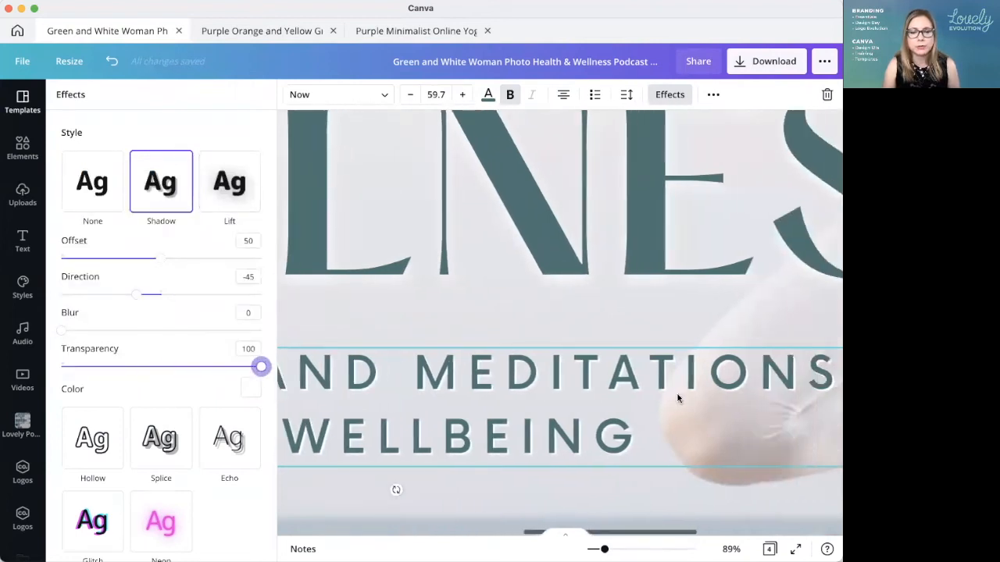
# Step: Set the subtitle shadow's direction to 29, blur to 100 and offset to 29
pyautogui.moveTo(62, 331); pyautogui.dragTo(161, 331)
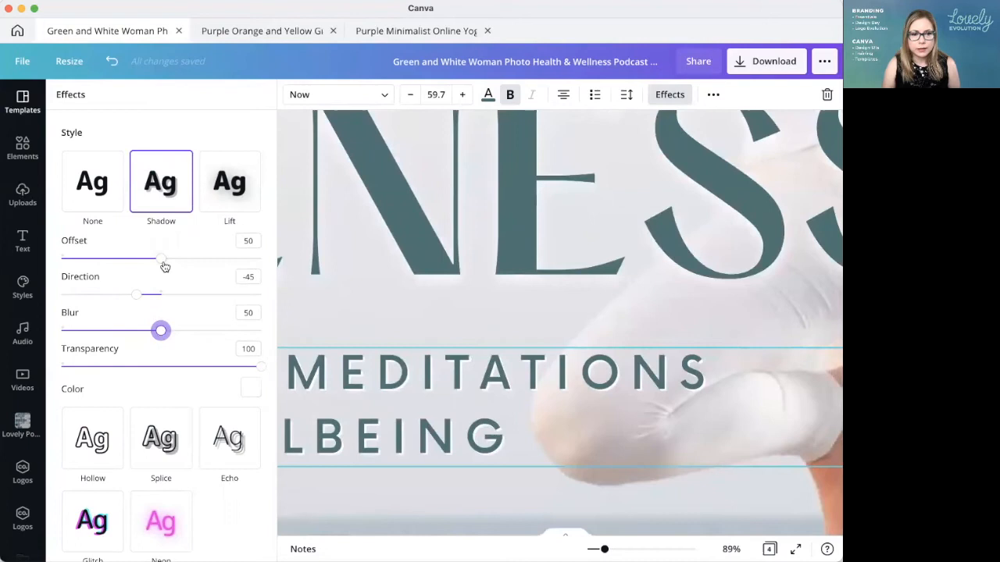
pyautogui.moveTo(136, 293); pyautogui.dragTo(177, 295)
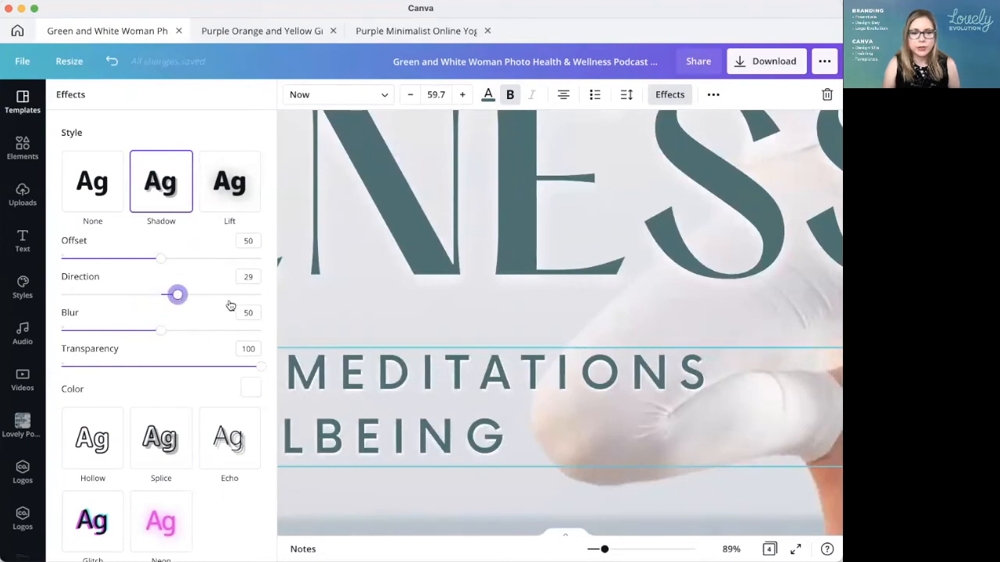
pyautogui.moveTo(161, 332); pyautogui.dragTo(266, 331)
pyautogui.moveTo(164, 260); pyautogui.dragTo(120, 260)
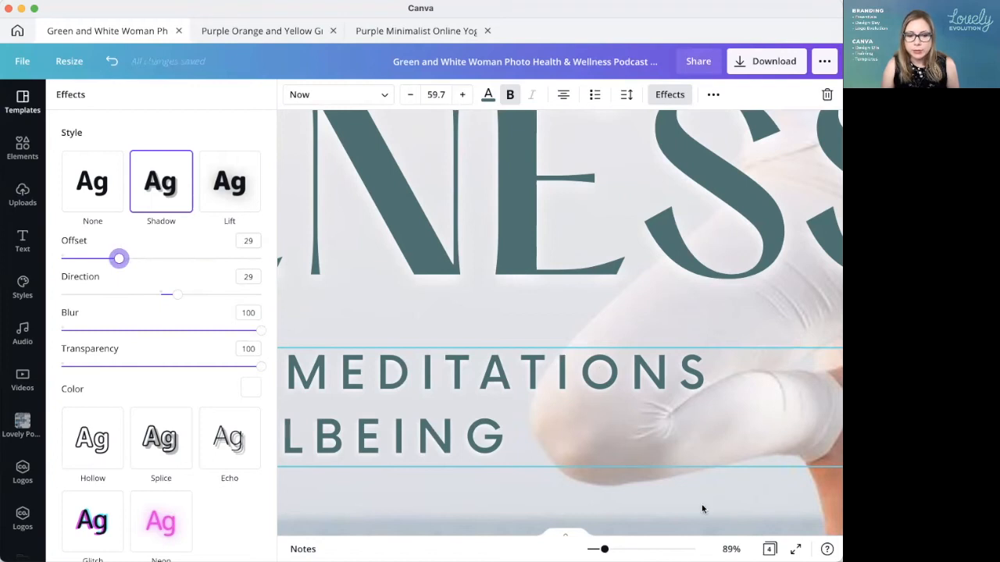
# Step: Try the subtitle shadow at blur 30 with offset 77, and settle on offset 23 and blur 51
pyautogui.scroll(8, 674, 336)
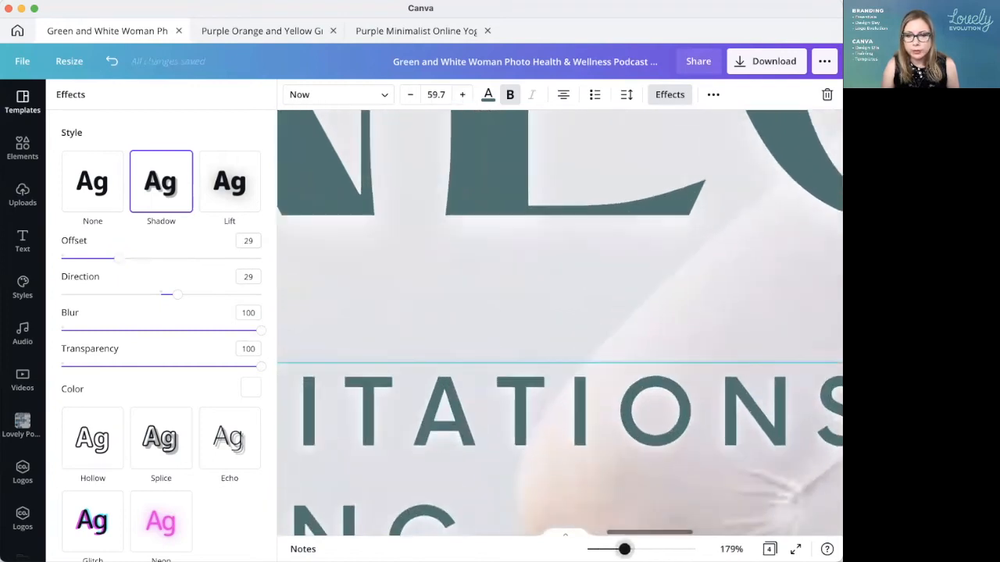
pyautogui.hscroll(5, 687, 422)
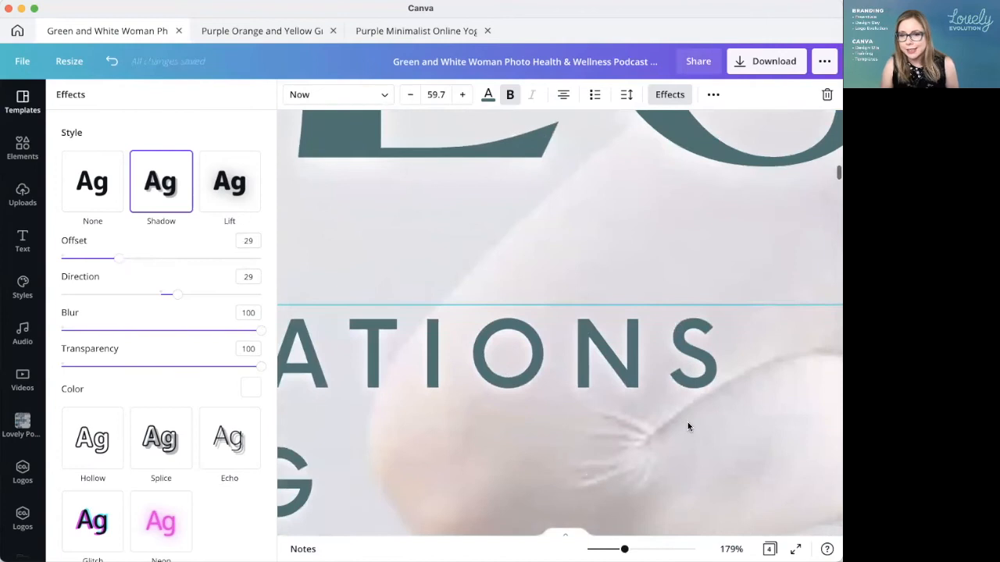
pyautogui.scroll(-4, 687, 422)
pyautogui.scroll(-1, 688, 424)
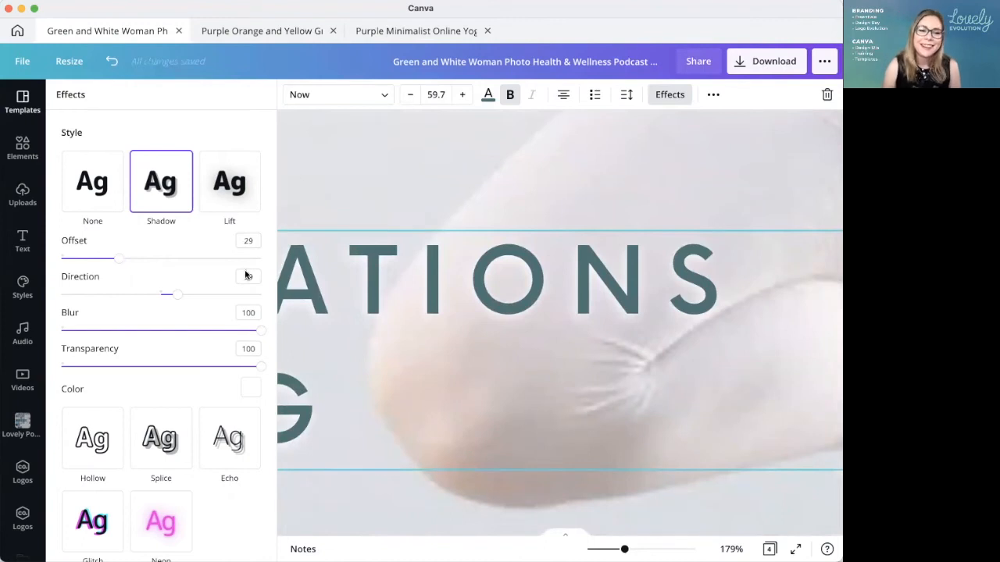
pyautogui.moveTo(259, 334); pyautogui.dragTo(121, 335)
pyautogui.moveTo(118, 258); pyautogui.dragTo(215, 261)
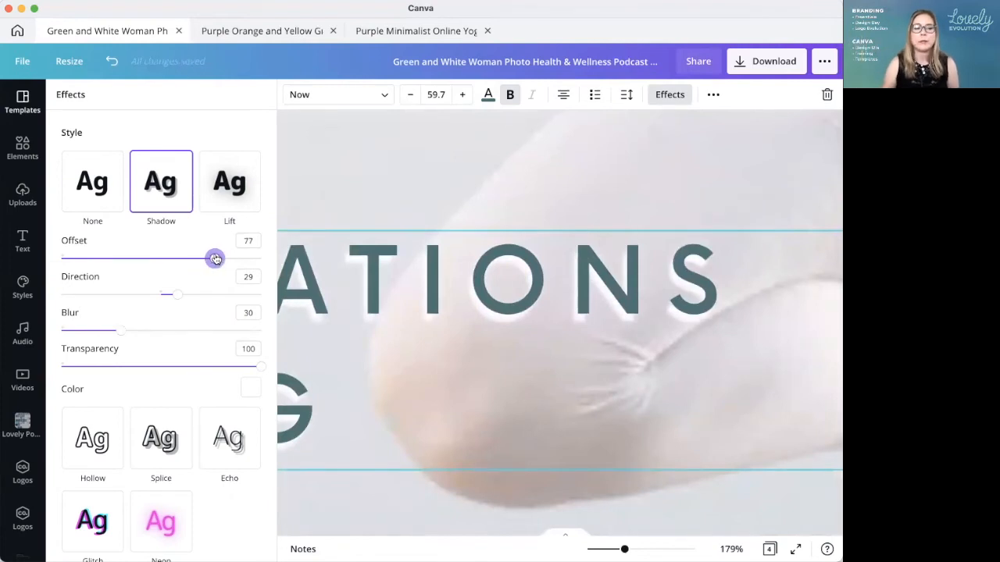
pyautogui.moveTo(216, 260); pyautogui.dragTo(107, 258)
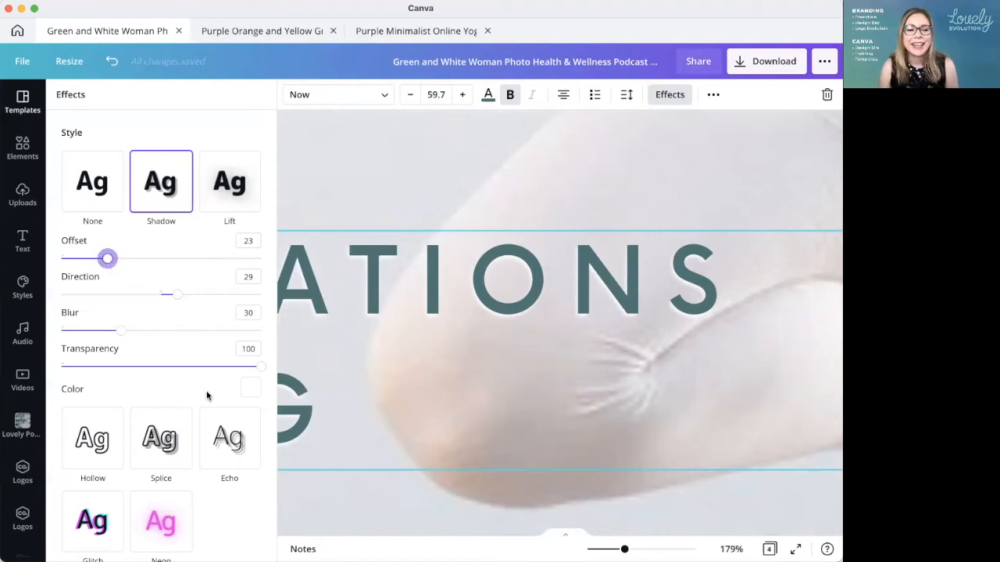
pyautogui.moveTo(121, 332); pyautogui.dragTo(162, 331)
# Step: Examine the page 1 title and shadowed subtitle at full-page and closer zoom levels
pyautogui.click(731, 549)
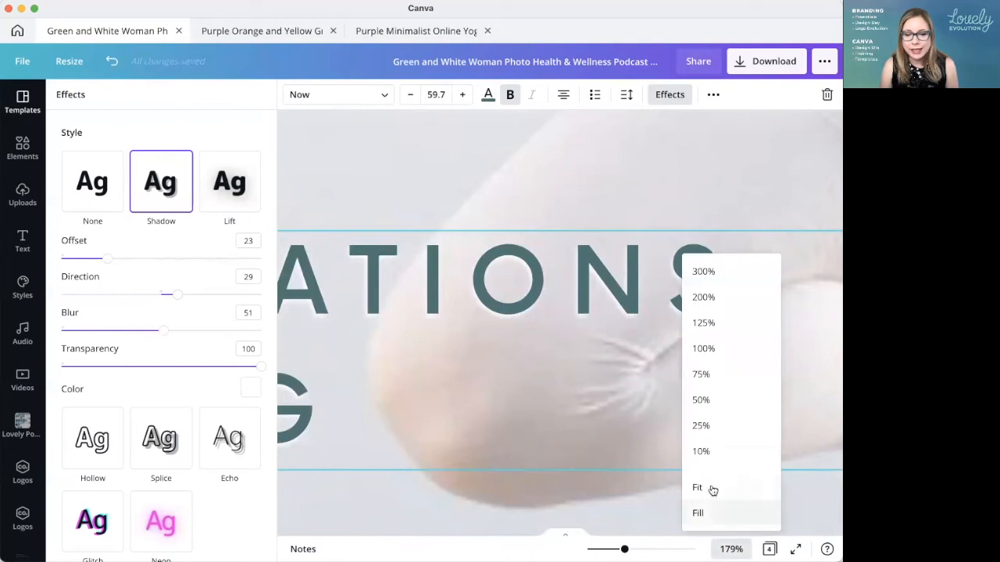
pyautogui.click(711, 487)
pyautogui.click(799, 444)
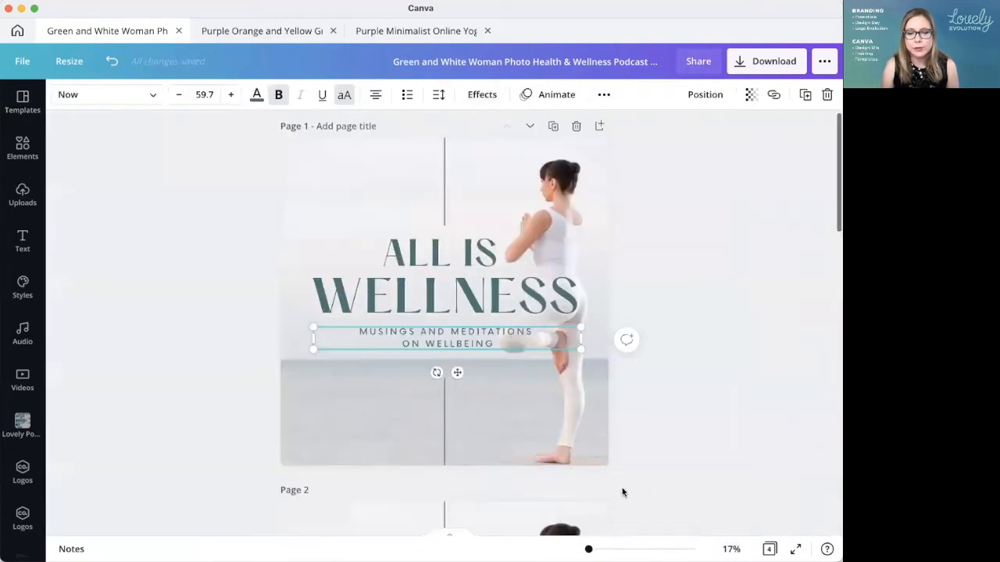
pyautogui.scroll(5, 444, 332)
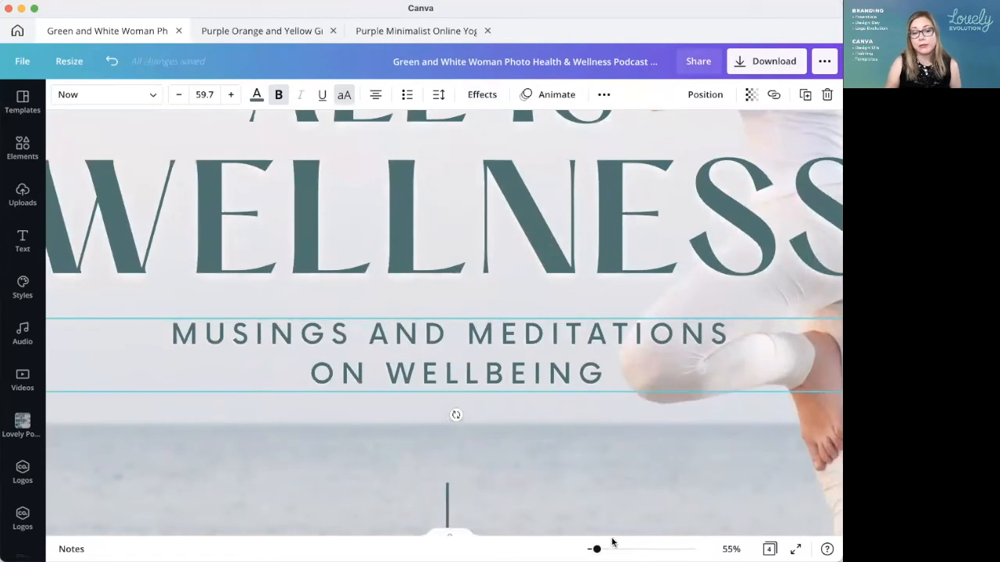
pyautogui.moveTo(596, 549); pyautogui.dragTo(591, 549)
pyautogui.click(763, 444)
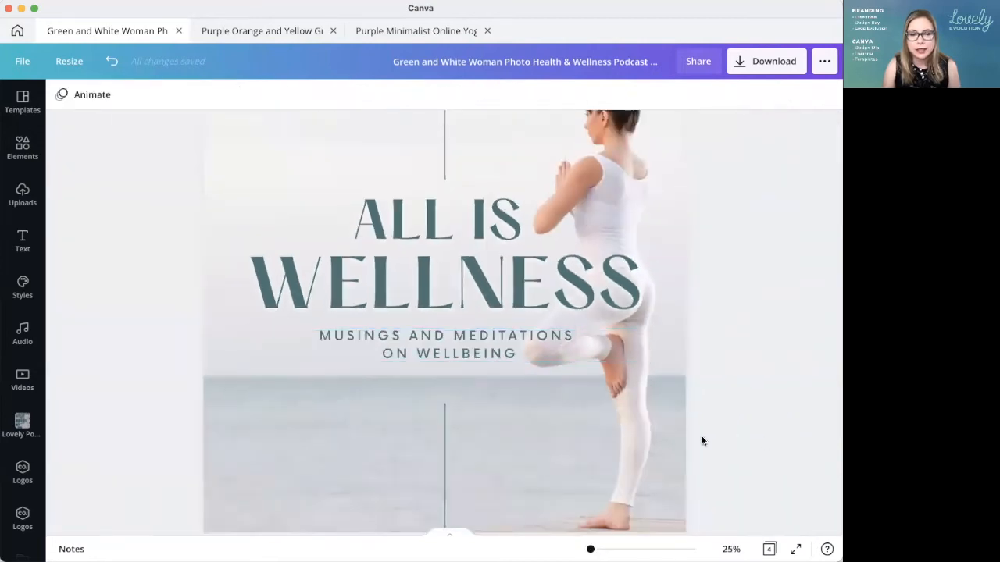
pyautogui.scroll(-5, 701, 442)
pyautogui.scroll(4, 701, 441)
pyautogui.scroll(1, 701, 441)
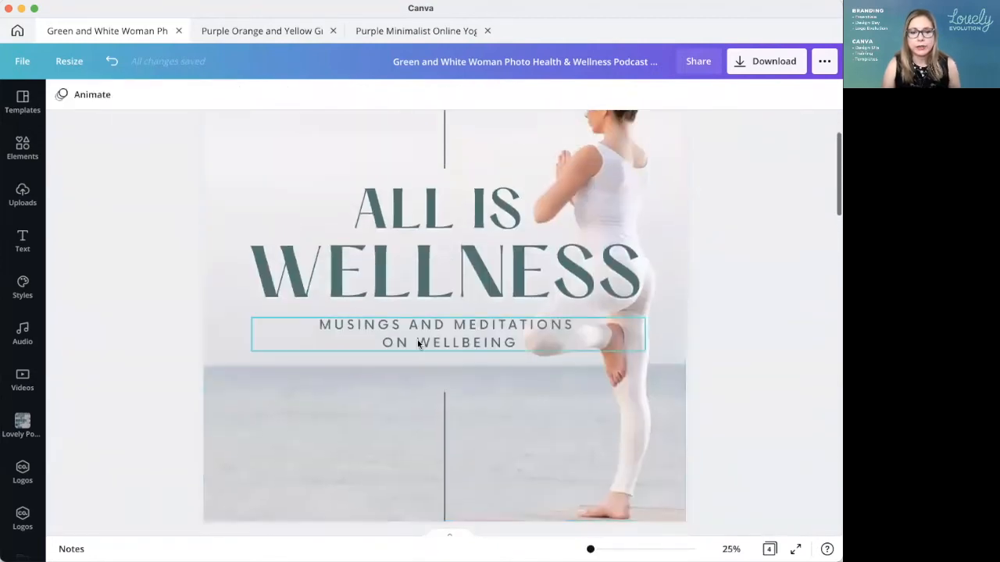
# Step: Move page 3's three-line subtitle above the title and paste a copy of page 1's two-line subtitle below the title
pyautogui.click(417, 341)
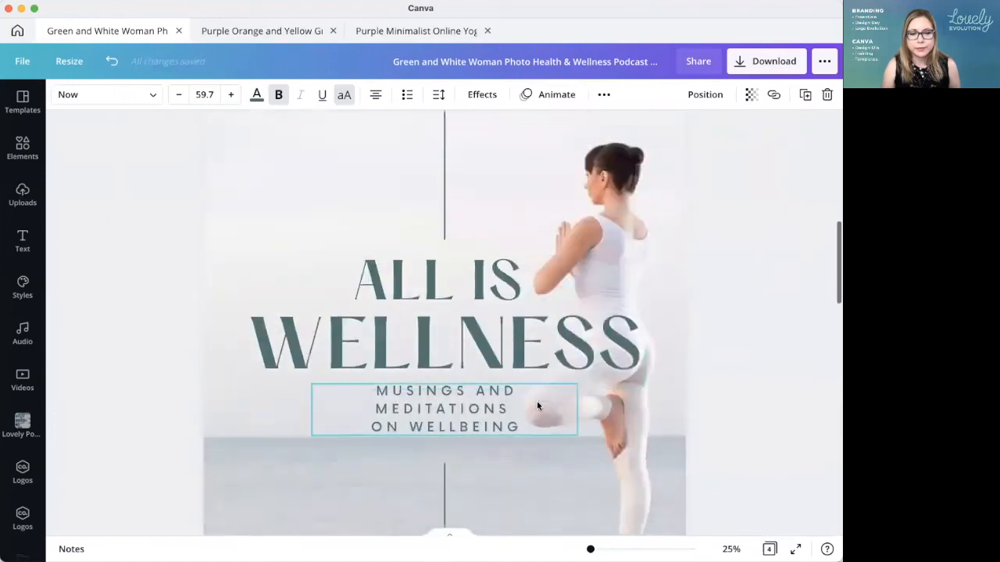
pyautogui.scroll(-10, 537, 400)
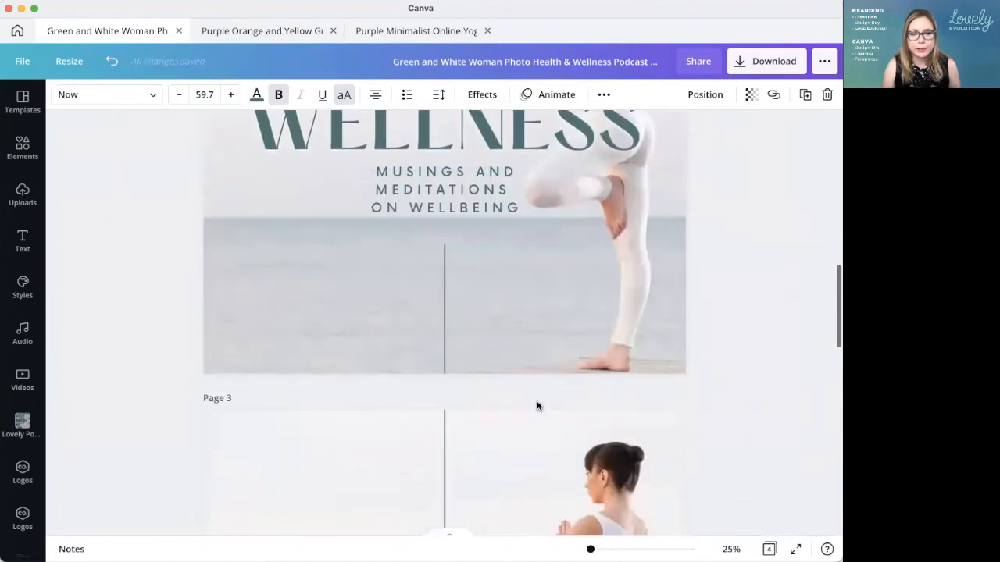
pyautogui.scroll(-2, 534, 406)
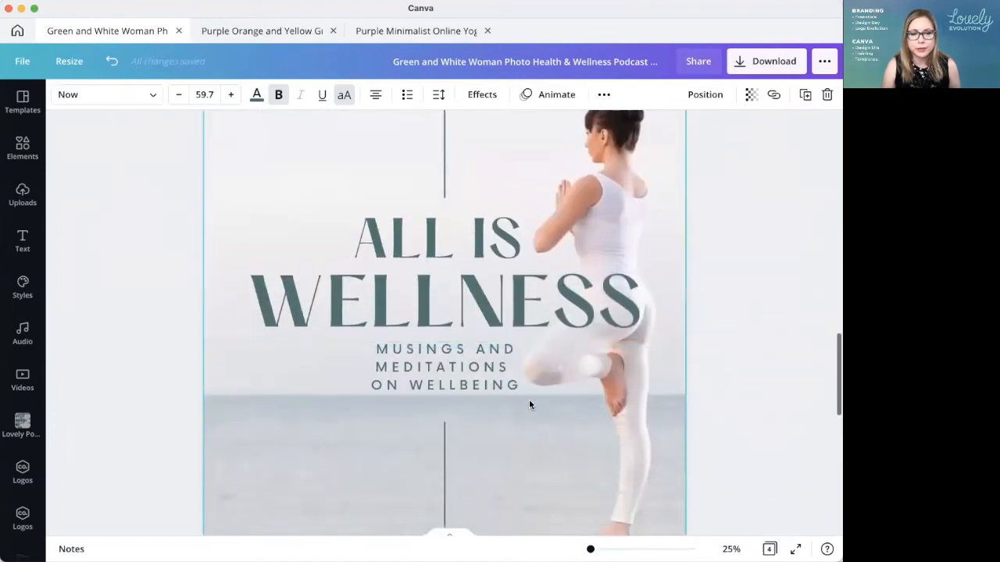
pyautogui.moveTo(460, 361); pyautogui.dragTo(331, 133)
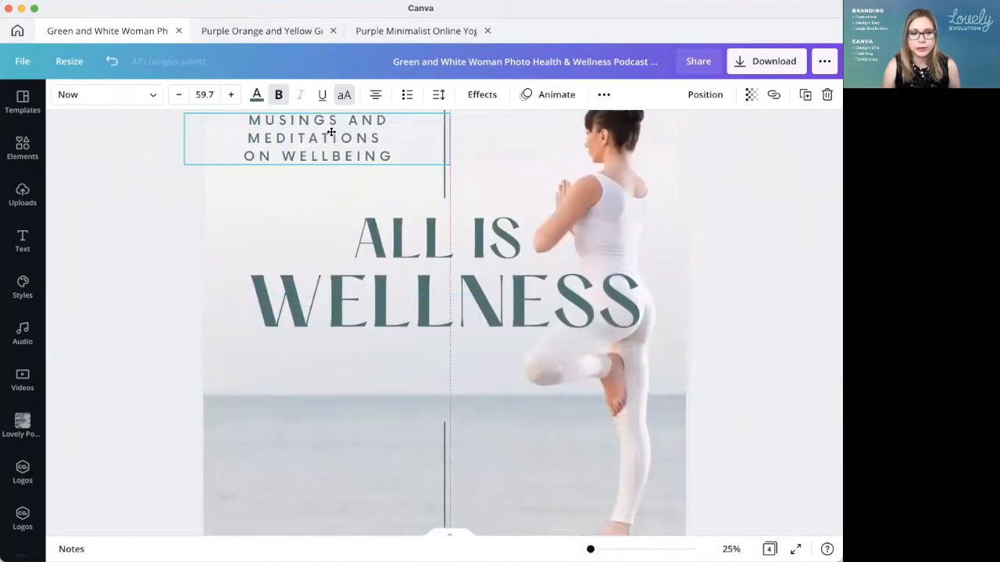
pyautogui.click(522, 394)
pyautogui.write('MUSINGS AND MEDITATIONS ON WELLBEING')
# Step: Check the pasted subtitle's effects on page 3, and place another copy of the two-line subtitle just below it
pyautogui.click(482, 94)
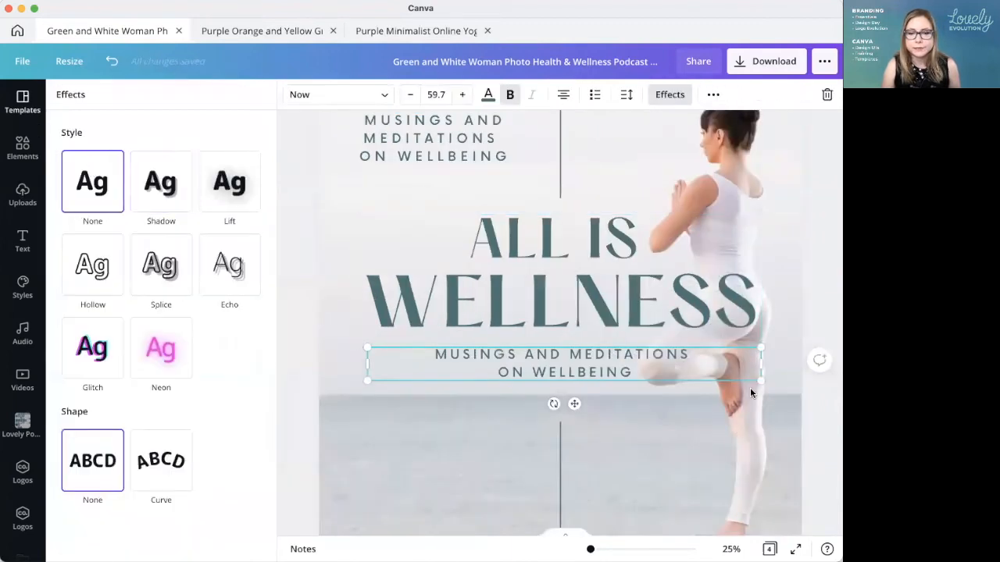
pyautogui.click(812, 426)
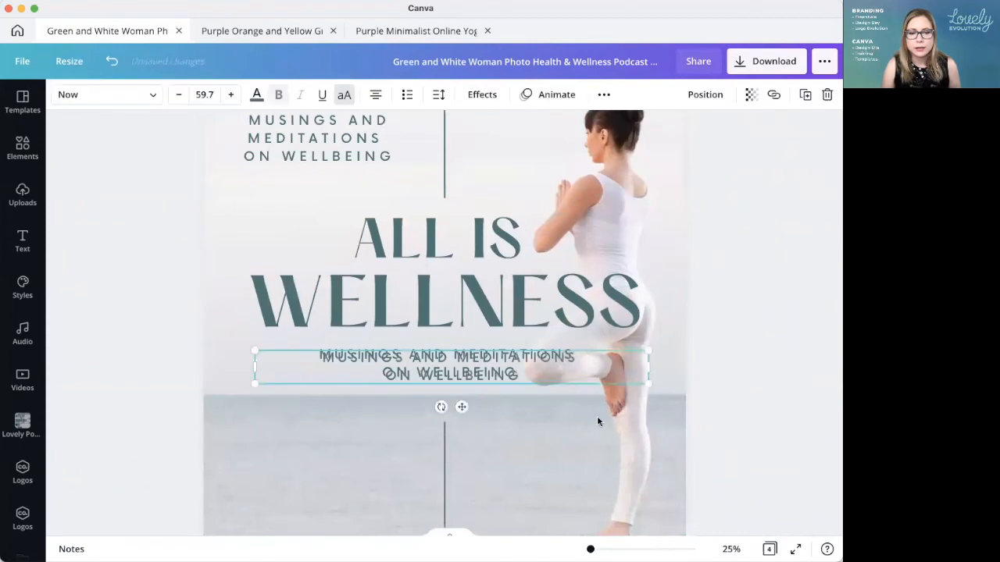
pyautogui.moveTo(554, 375); pyautogui.dragTo(542, 400)
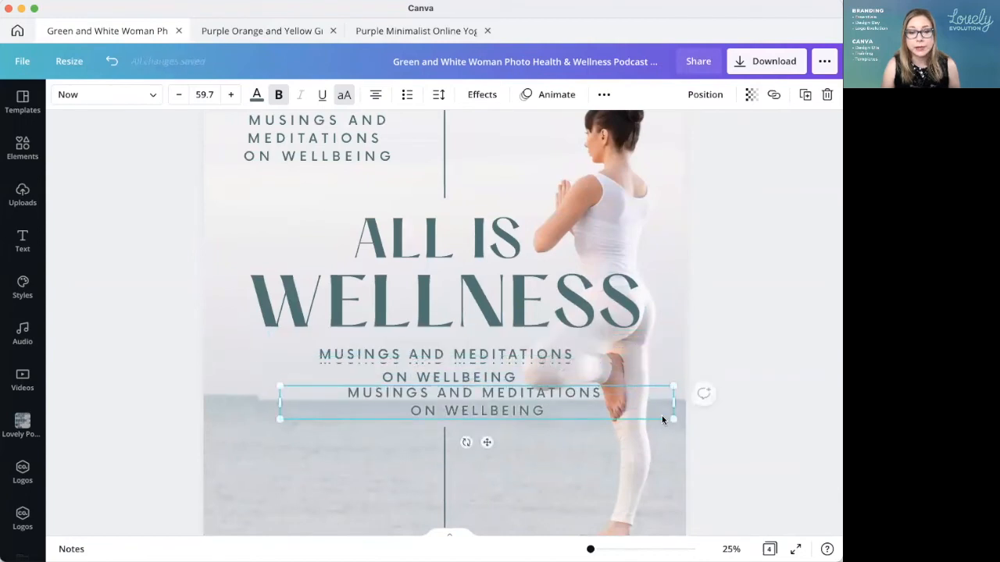
# Step: Examine the placement of the title and two-line subtitle on page 1 with the whole page in view
pyautogui.scroll(14, 661, 416)
pyautogui.click(770, 356)
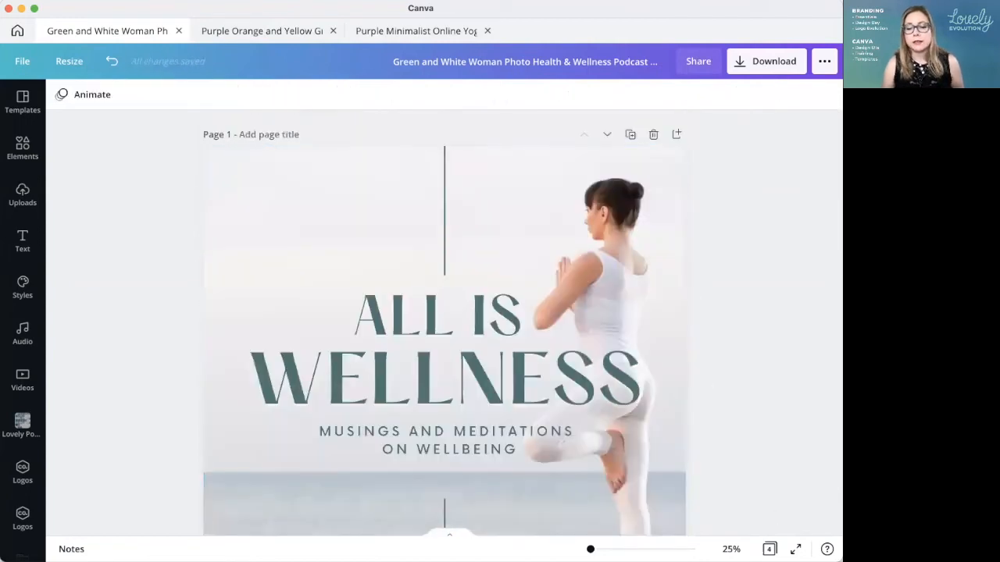
pyautogui.click(731, 549)
pyautogui.click(696, 488)
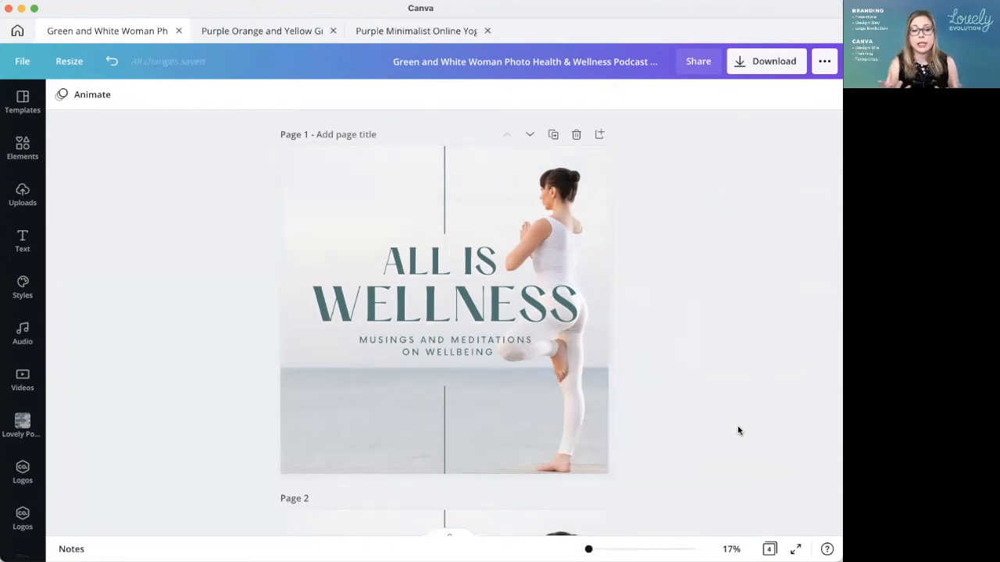
pyautogui.click(462, 352)
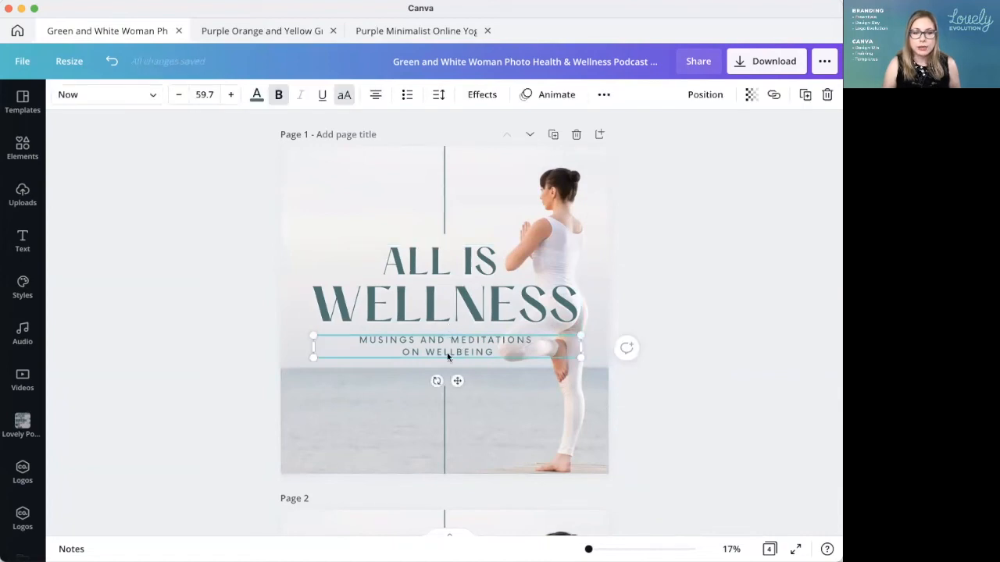
pyautogui.click(695, 397)
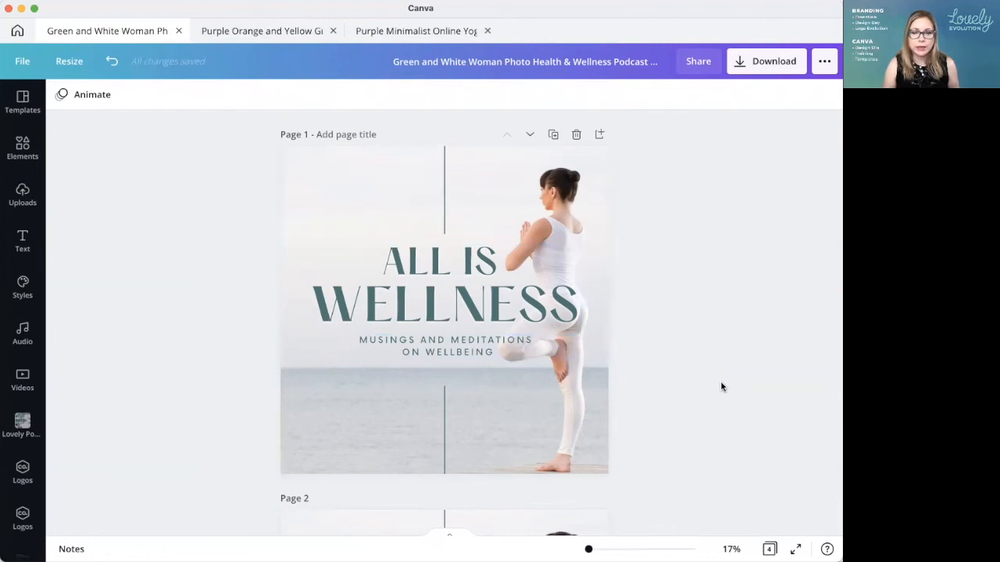
pyautogui.click(504, 300)
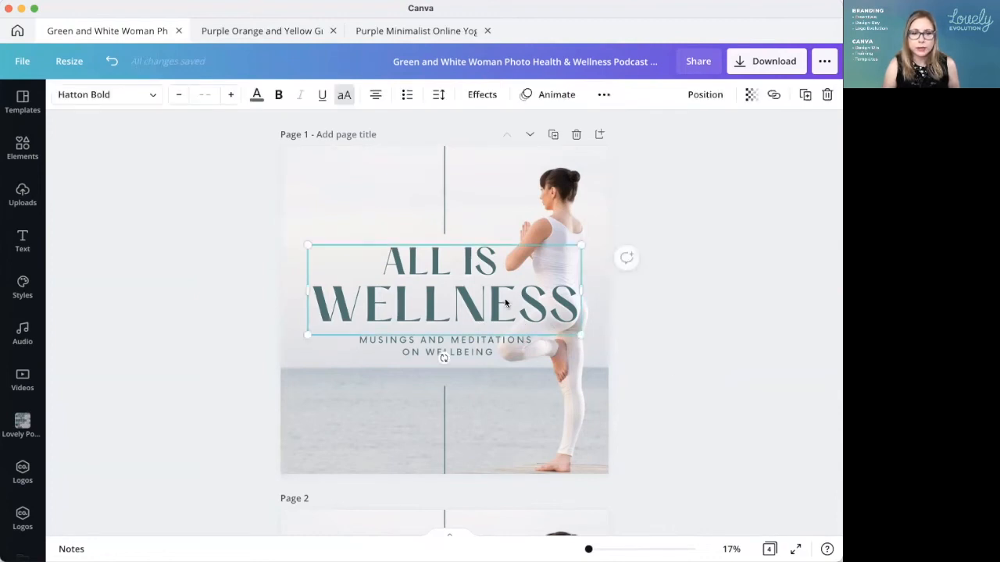
pyautogui.click(749, 358)
# Step: Nudge page 1's two-line subtitle up three steps, slightly closer to the title
pyautogui.click(429, 343)
pyautogui.press('Up')
pyautogui.press('Up')
pyautogui.press('Up')
pyautogui.press('Up')
pyautogui.press('Up')
pyautogui.press('Up')
pyautogui.press('Up')
pyautogui.press('Up')
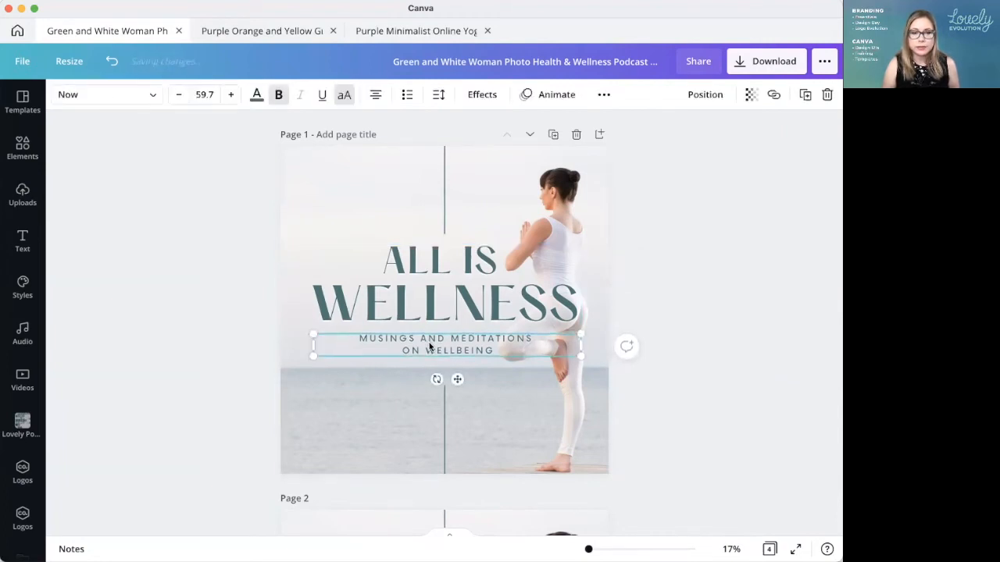
pyautogui.click(513, 450)
# Step: Extend the upper end of page 1's lower vertical line to just below the subtitle, about 1,026 long
pyautogui.click(444, 422)
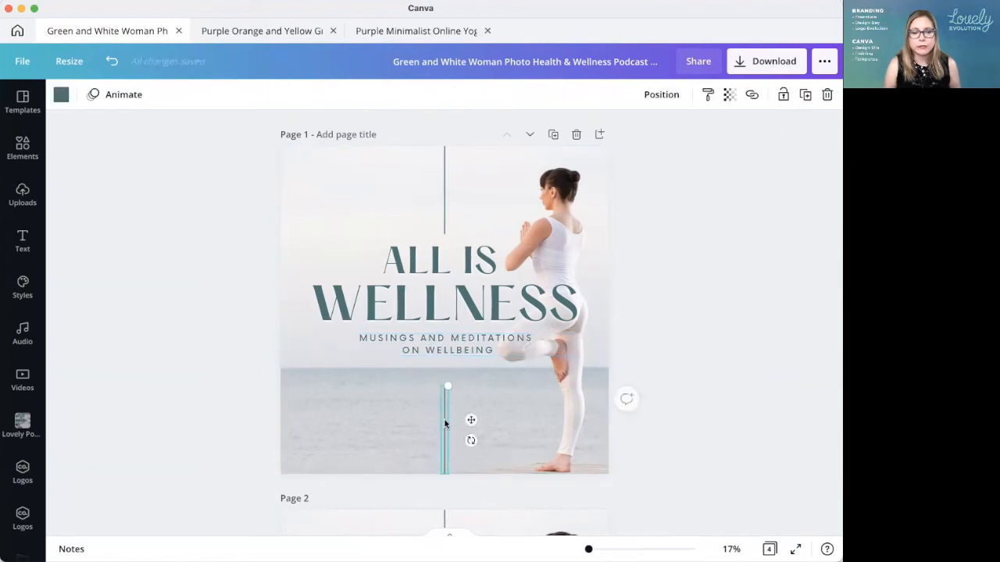
pyautogui.moveTo(446, 382); pyautogui.dragTo(447, 364)
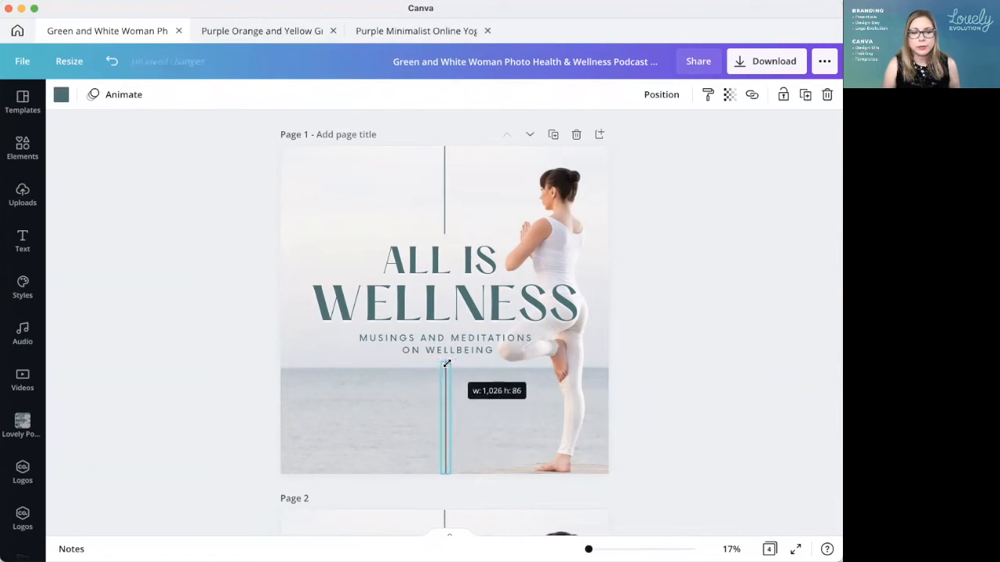
pyautogui.click(762, 423)
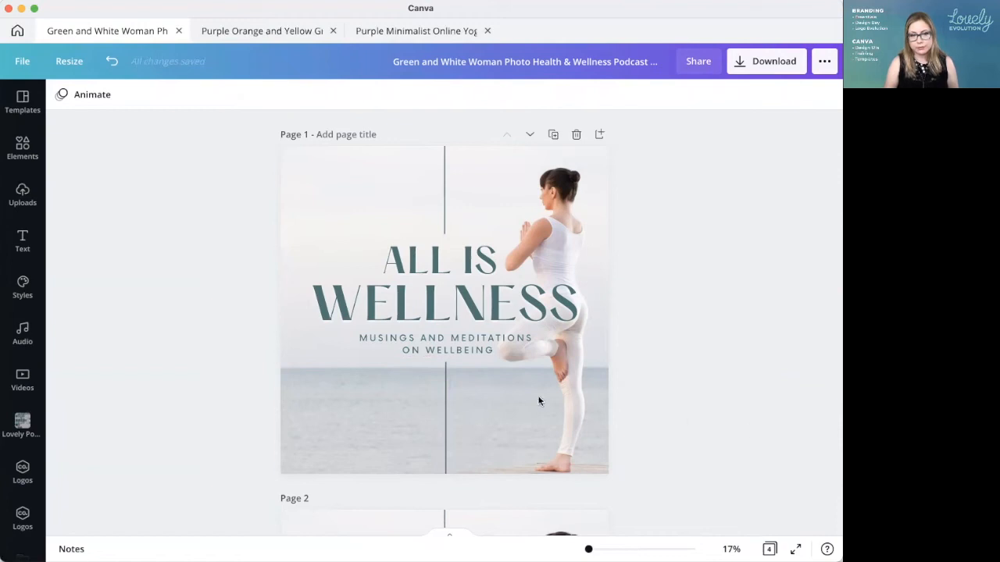
# Step: Reposition the lower vertical line on page 1 slightly further down so its upper end meets the horizon
pyautogui.click(445, 388)
pyautogui.moveTo(445, 393); pyautogui.dragTo(444, 397)
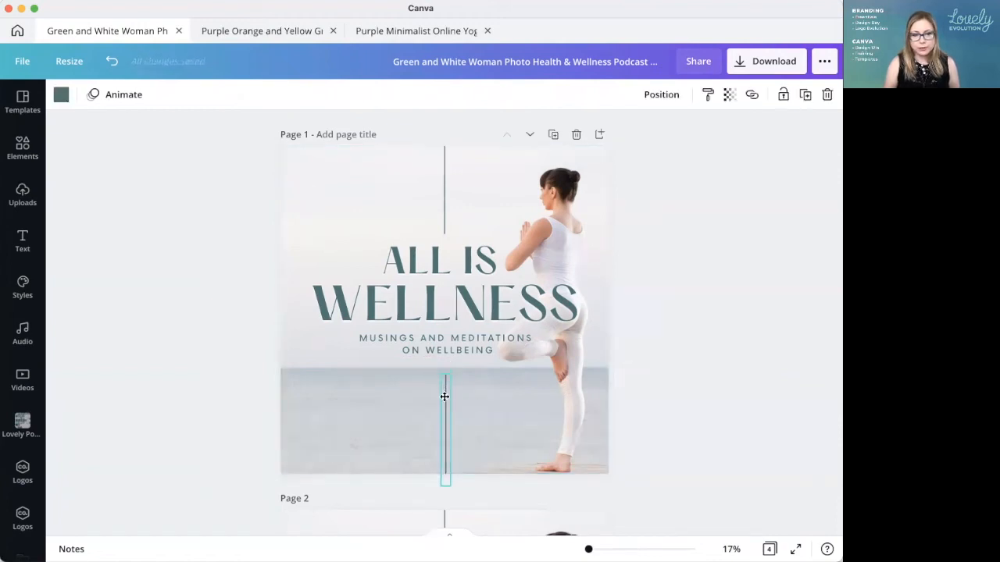
pyautogui.click(696, 397)
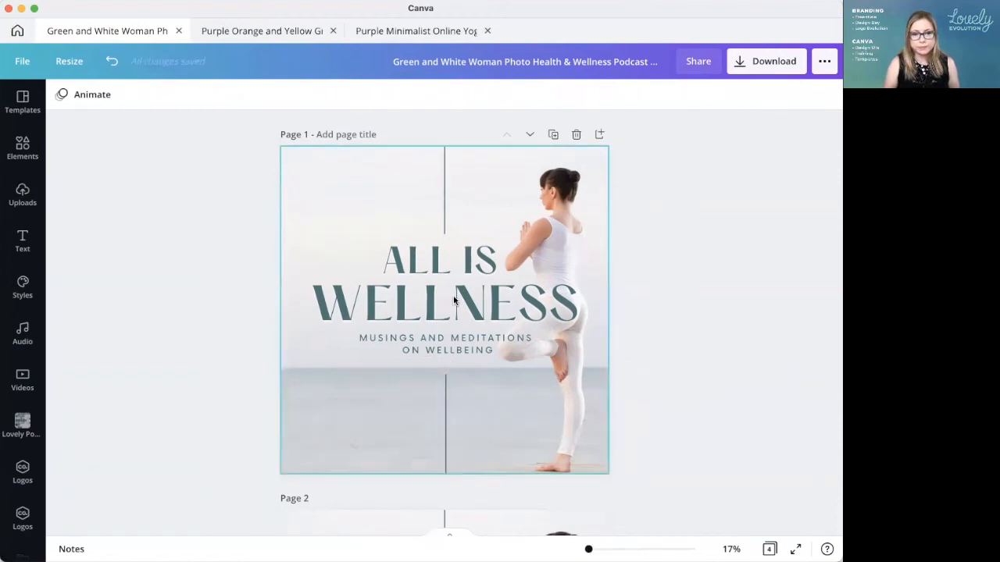
pyautogui.click(443, 388)
pyautogui.moveTo(443, 391); pyautogui.dragTo(445, 387)
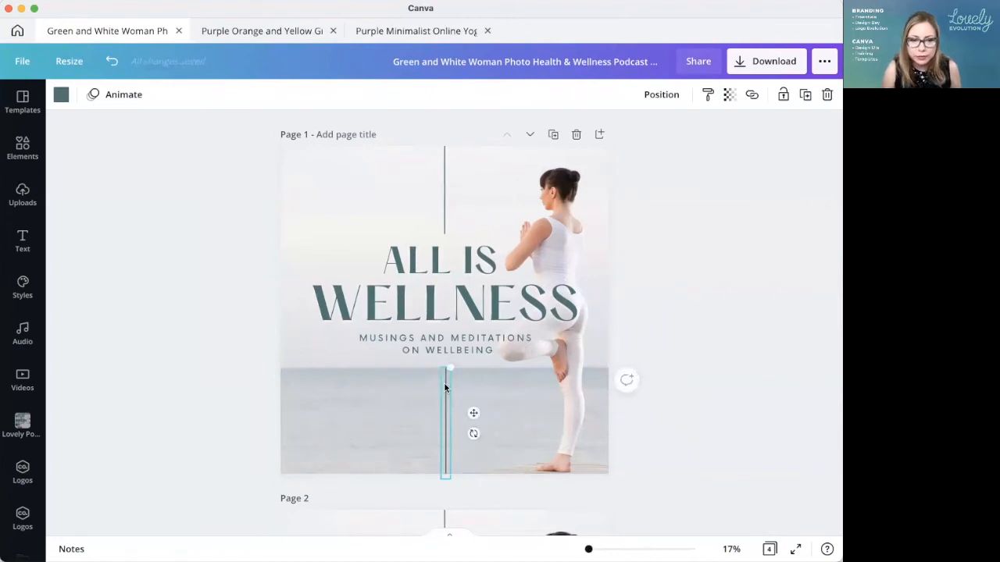
pyautogui.click(795, 434)
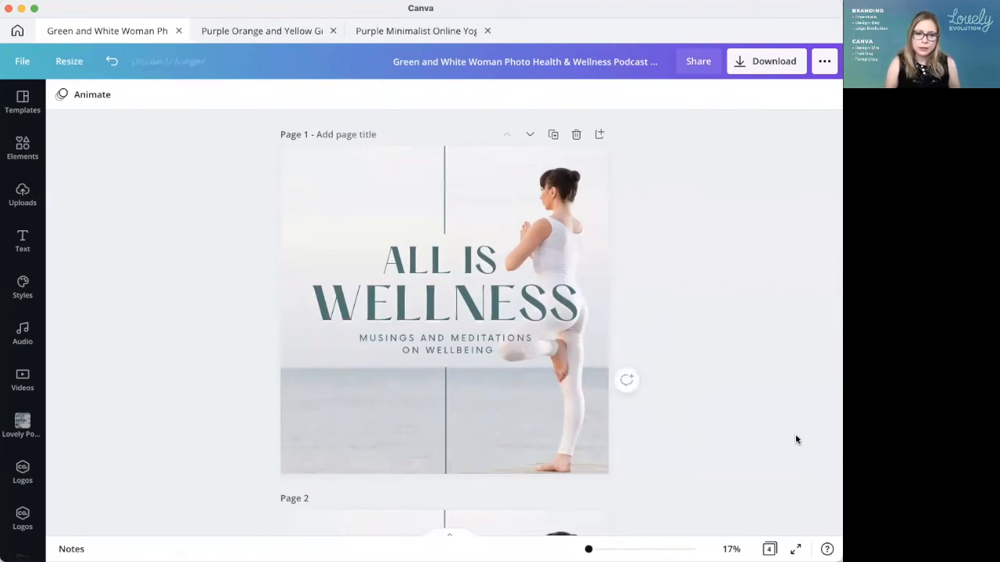
pyautogui.click(445, 425)
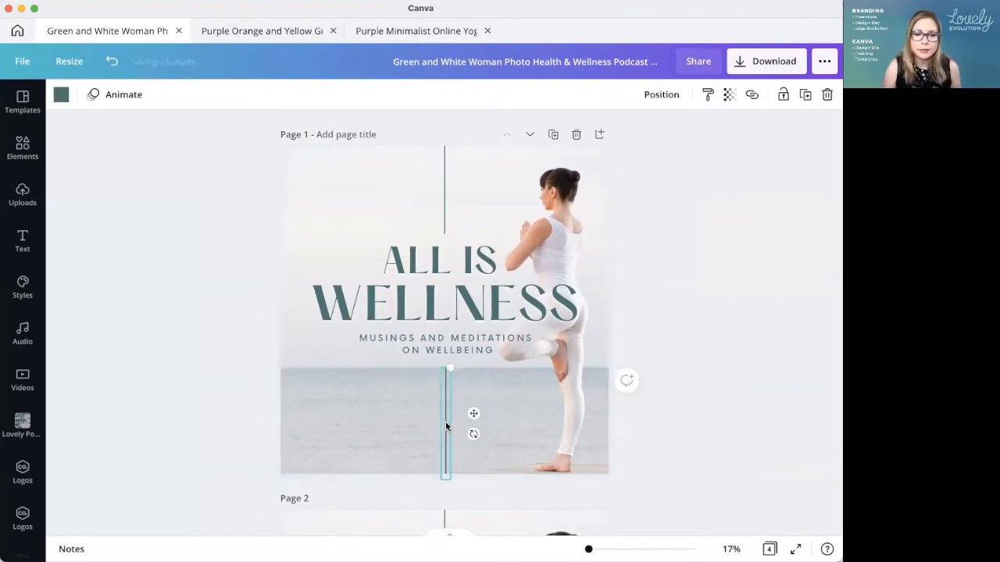
pyautogui.click(731, 464)
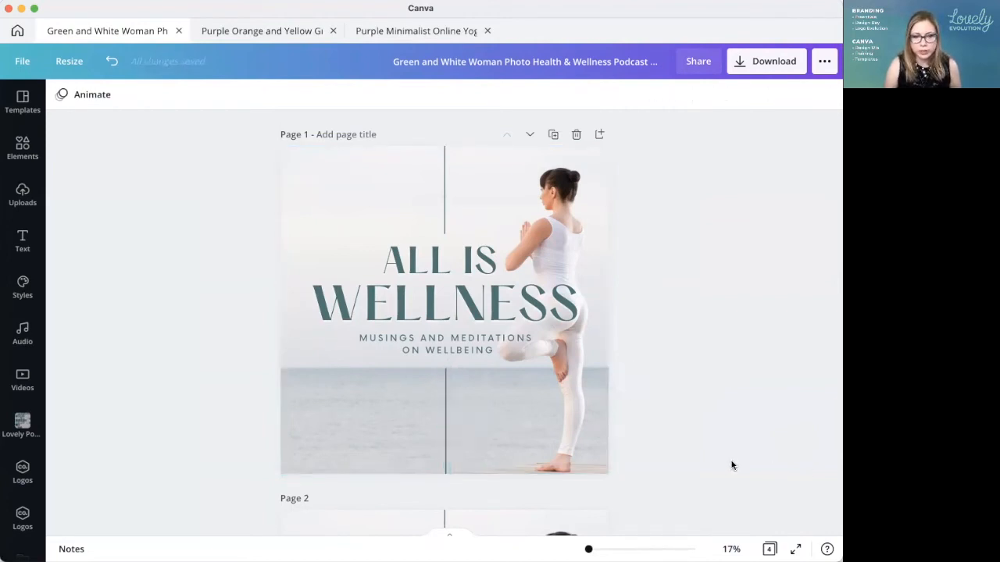
# Step: Inspect close up how the lower line's upper end meets the horizon on page 1, and return to the full-page view
pyautogui.moveTo(589, 549)
pyautogui.mouseDown()
pyautogui.moveTo(615, 549)
pyautogui.moveTo(603, 549)
pyautogui.mouseUp()
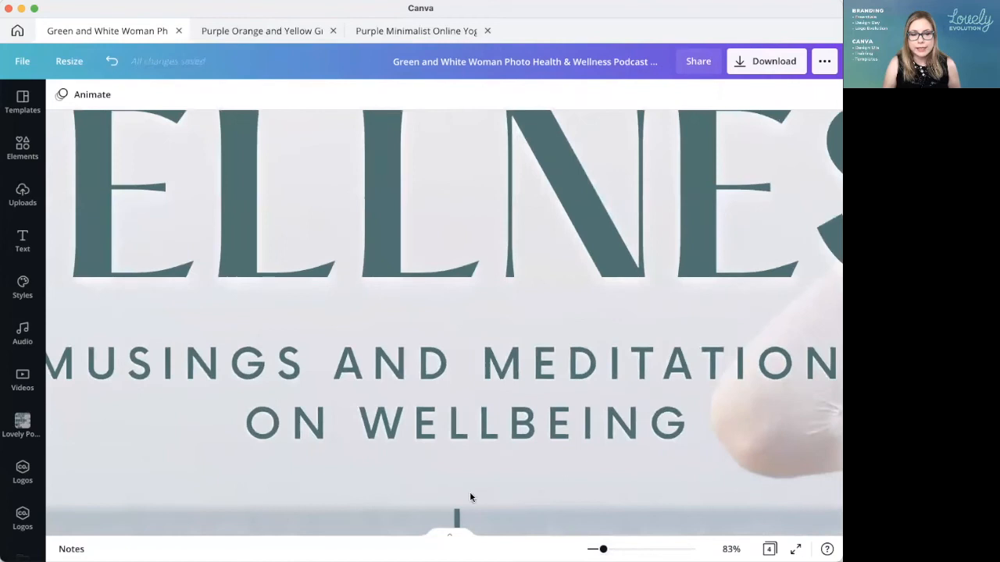
pyautogui.scroll(-5, 508, 434)
pyautogui.click(457, 407)
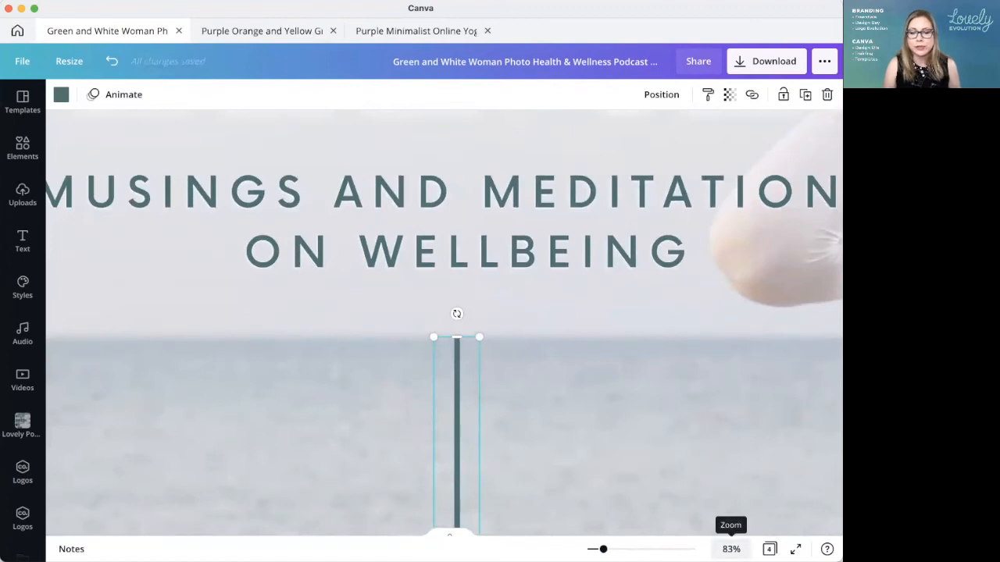
pyautogui.click(731, 549)
pyautogui.click(697, 486)
pyautogui.click(707, 423)
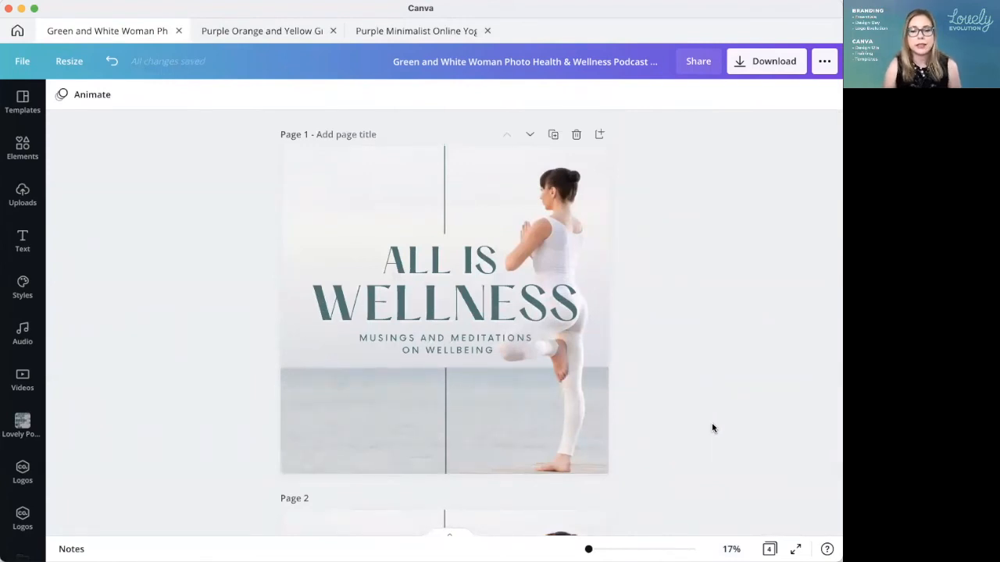
# Step: Reorder the pages so the original cover with the smaller title and thin subtitle becomes page 2, directly after the edited cover
pyautogui.click(769, 549)
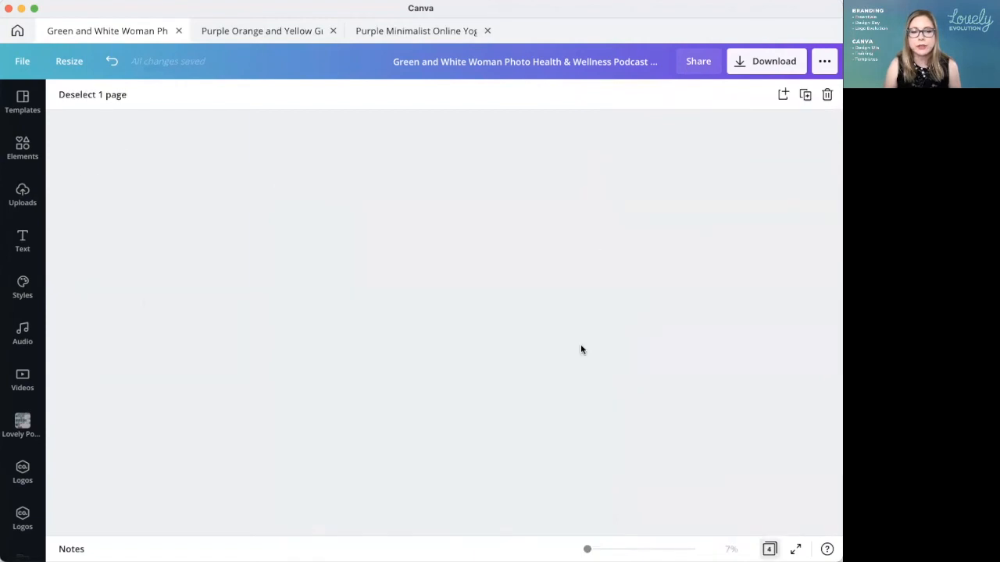
pyautogui.moveTo(629, 206); pyautogui.dragTo(296, 208)
pyautogui.moveTo(568, 212); pyautogui.dragTo(221, 202)
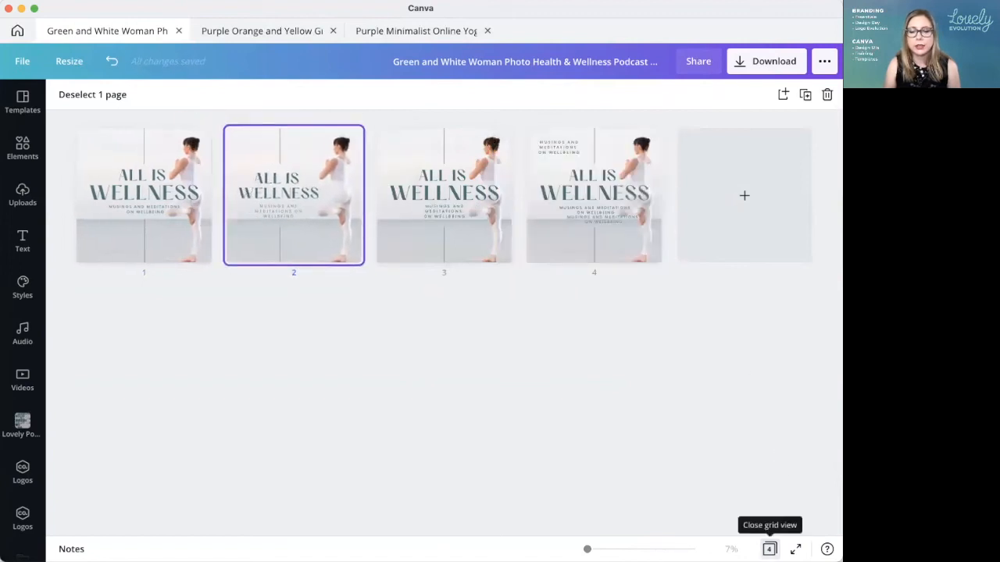
pyautogui.click(770, 549)
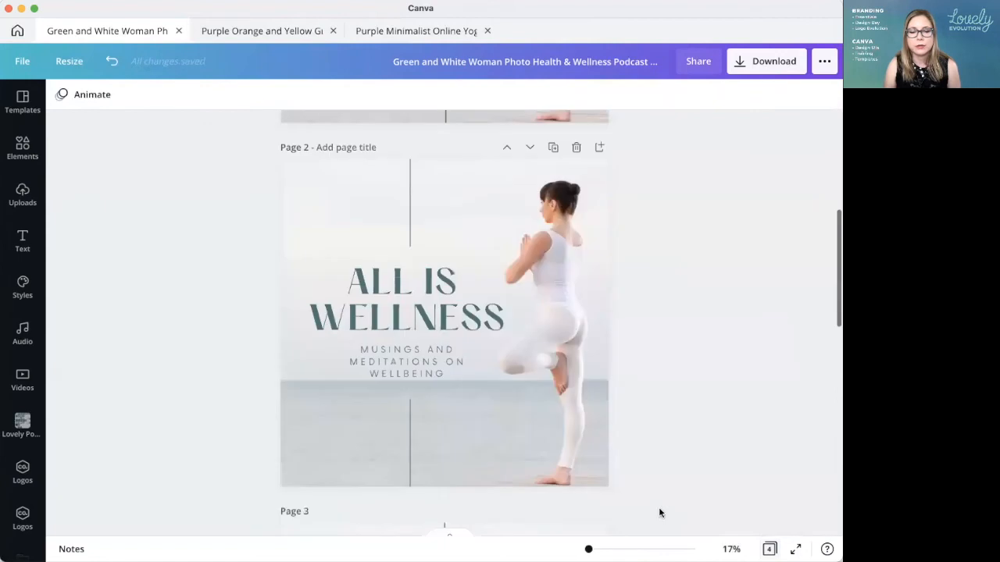
# Step: Compare the original cover on page 2 with page 1, and check its template among the Podcast Cover designs
pyautogui.scroll(4, 728, 395)
pyautogui.scroll(1, 728, 397)
pyautogui.scroll(-6, 728, 397)
pyautogui.scroll(3, 728, 397)
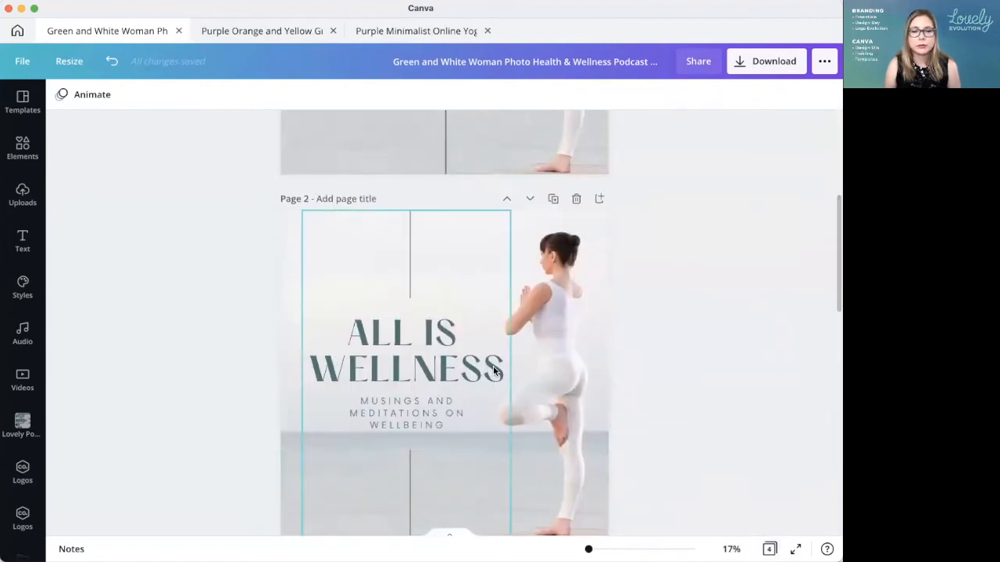
pyautogui.scroll(-1, 430, 376)
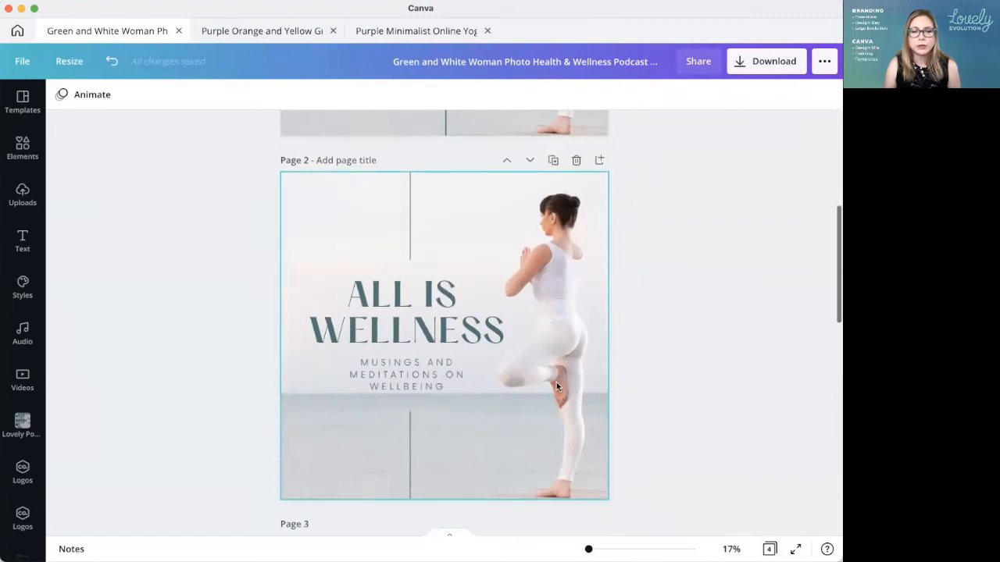
pyautogui.click(18, 31)
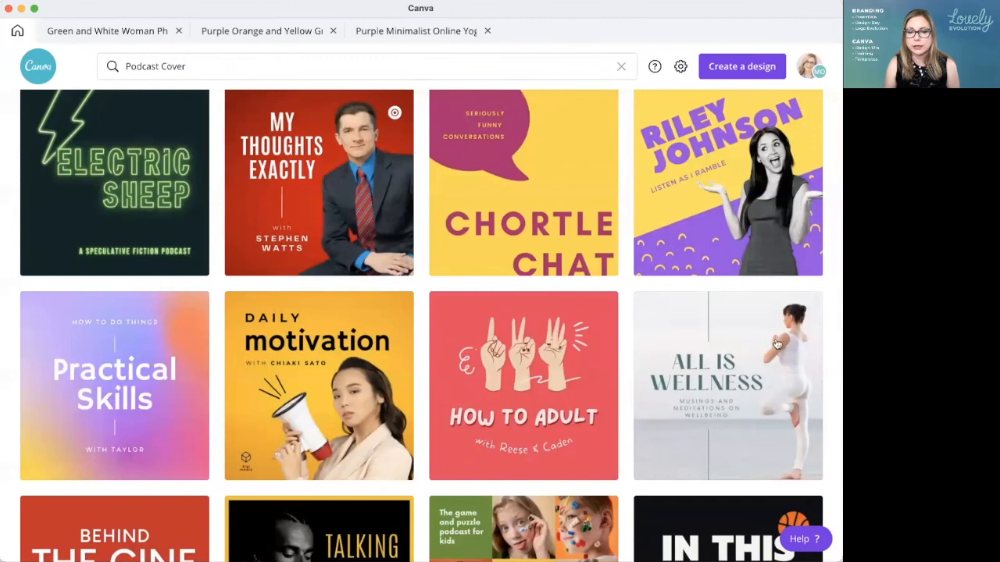
pyautogui.click(125, 31)
# Step: Compare the title size, subtitle and line placement of the edited cover on page 1 with the original on page 2
pyautogui.scroll(5, 623, 289)
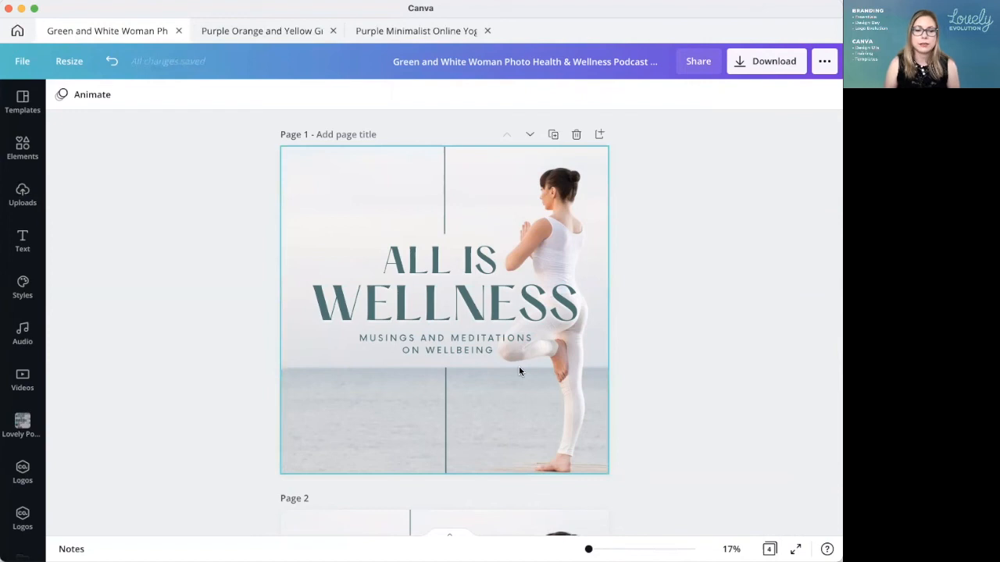
pyautogui.click(439, 348)
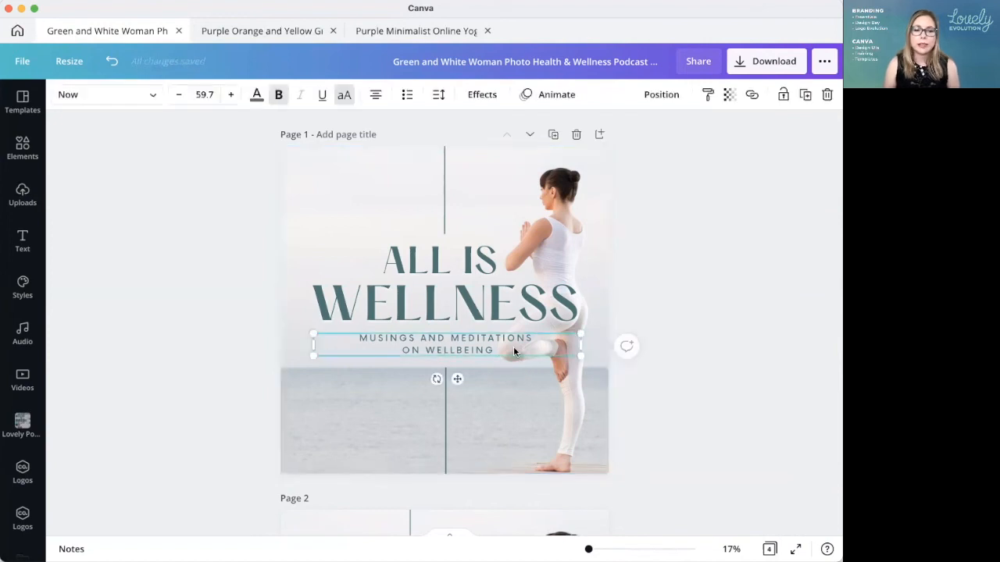
pyautogui.click(692, 378)
pyautogui.scroll(-5, 692, 377)
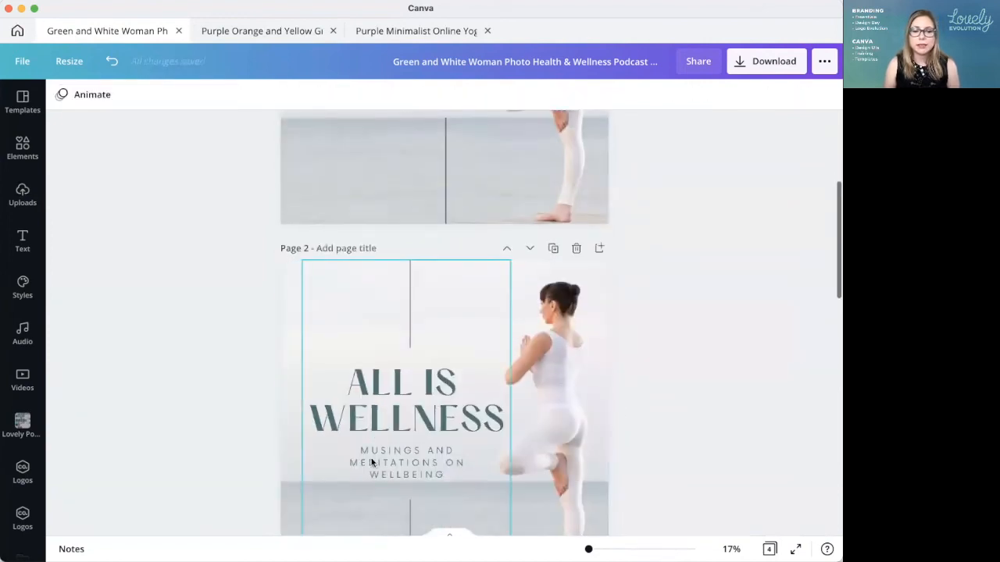
pyautogui.scroll(5, 698, 431)
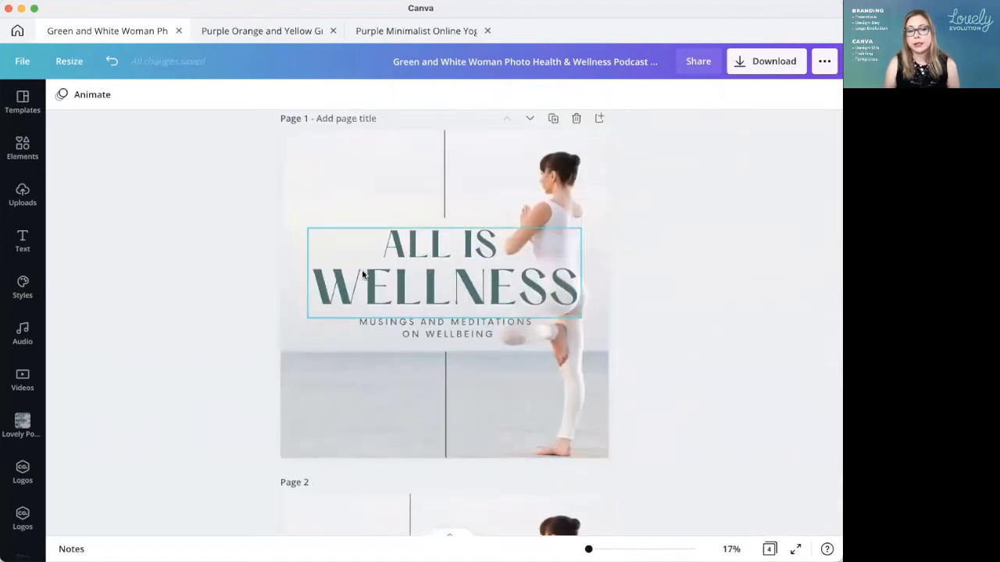
pyautogui.scroll(-3, 745, 320)
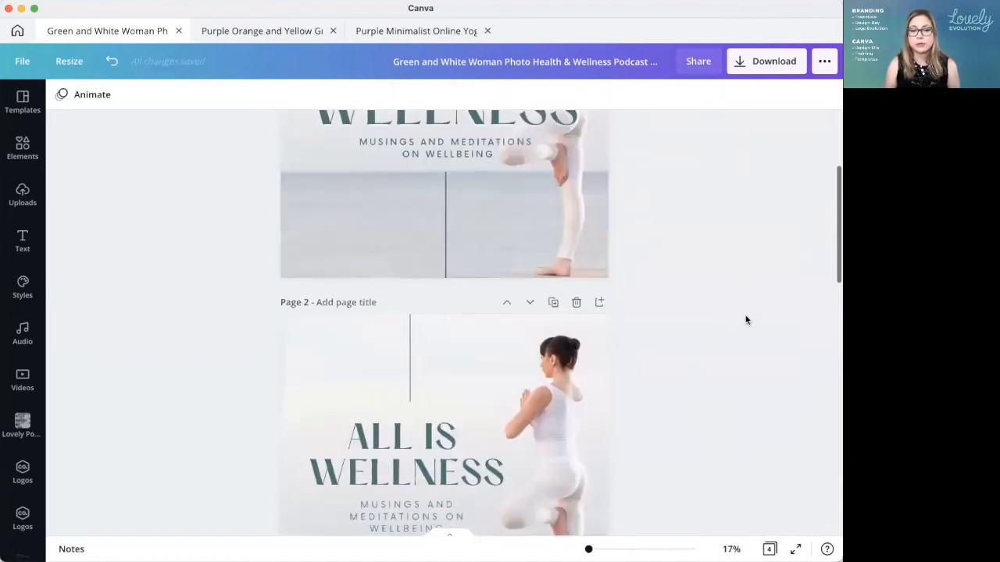
pyautogui.scroll(3, 736, 319)
pyautogui.scroll(-3, 688, 374)
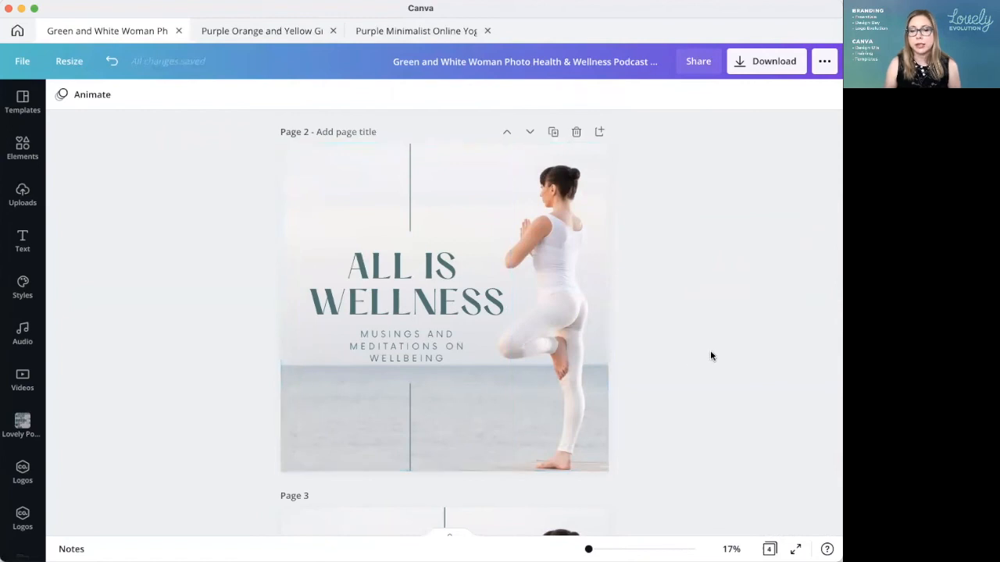
pyautogui.scroll(3, 711, 355)
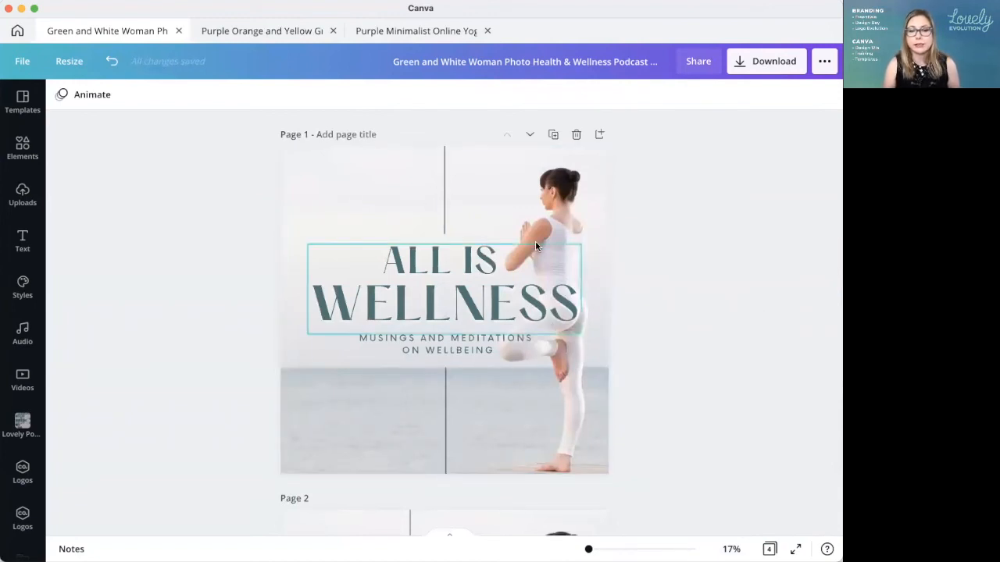
# Step: Duplicate the page 1 cover and replace the copy's background with the dark blue glowing-network photo found by searching elements for "tech"
pyautogui.click(554, 136)
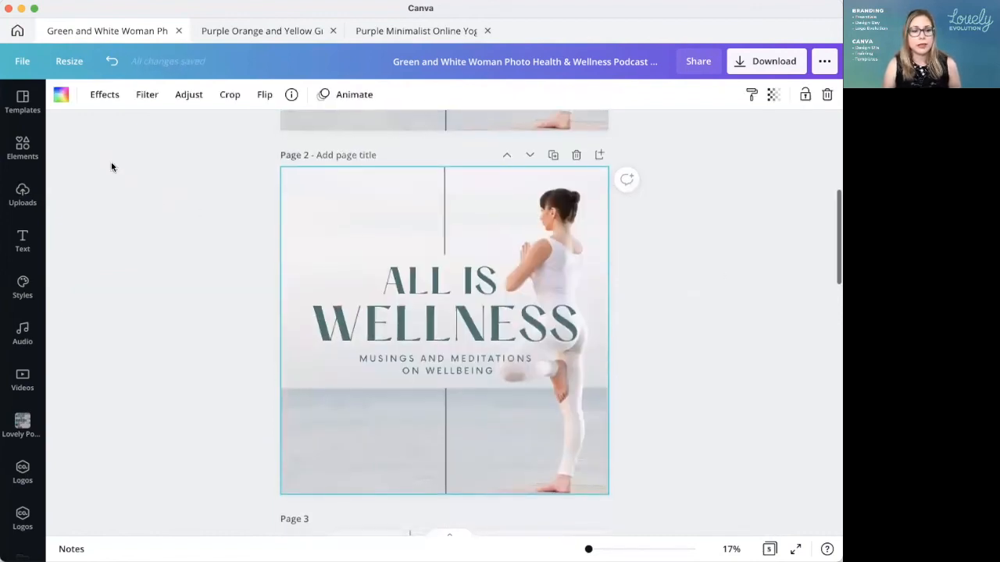
pyautogui.click(23, 147)
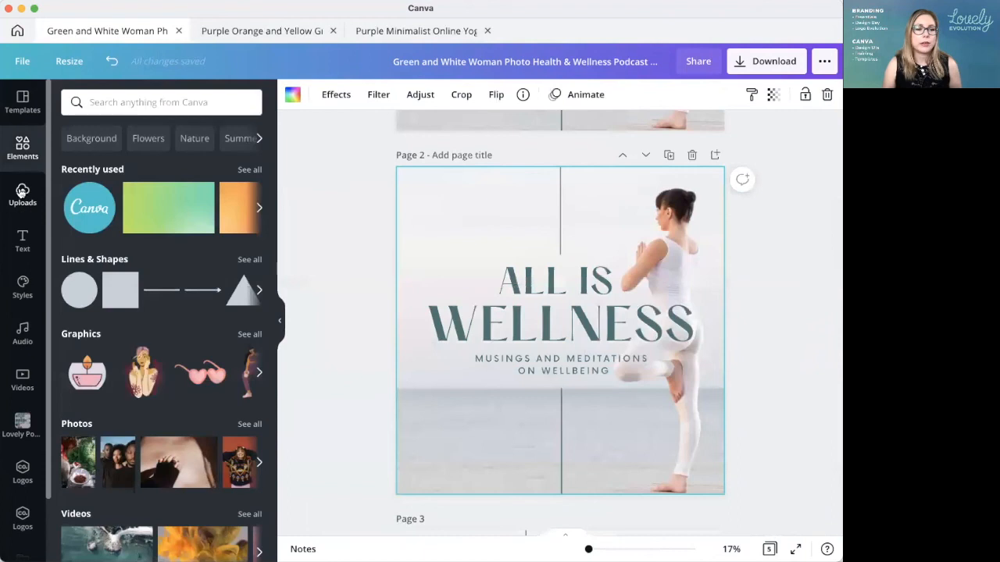
pyautogui.click(97, 103)
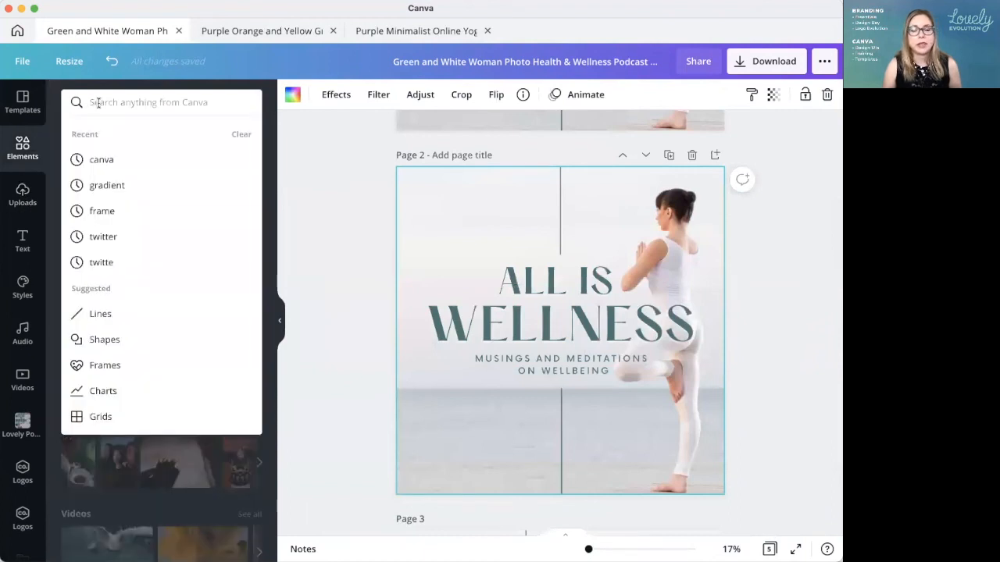
pyautogui.write('techn')
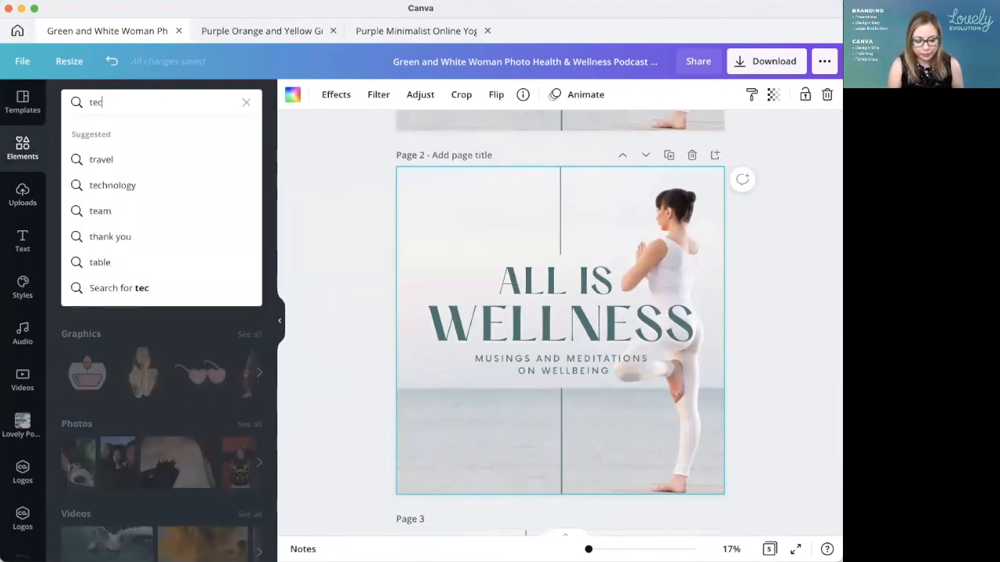
pyautogui.press('BackSpace')
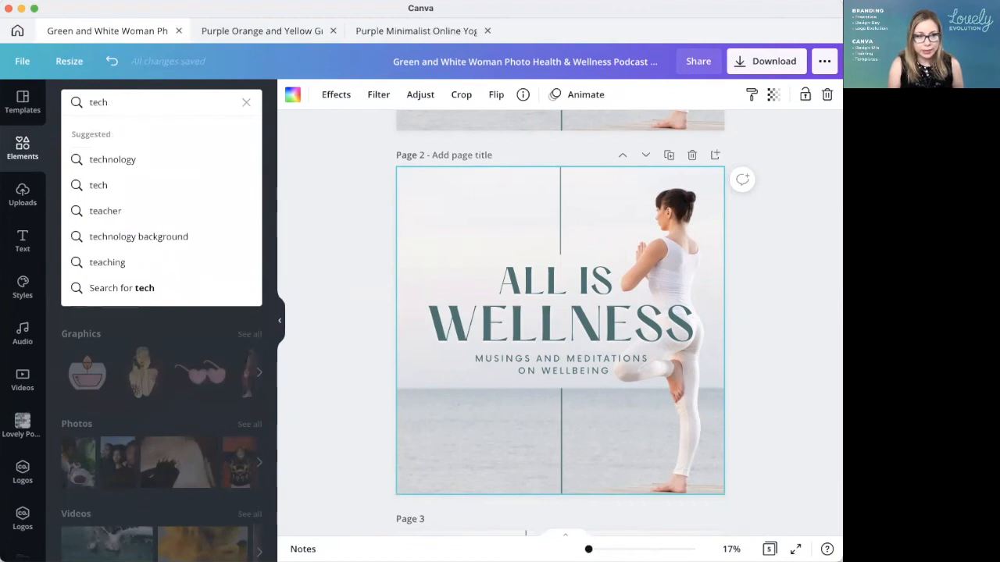
pyautogui.press('Return')
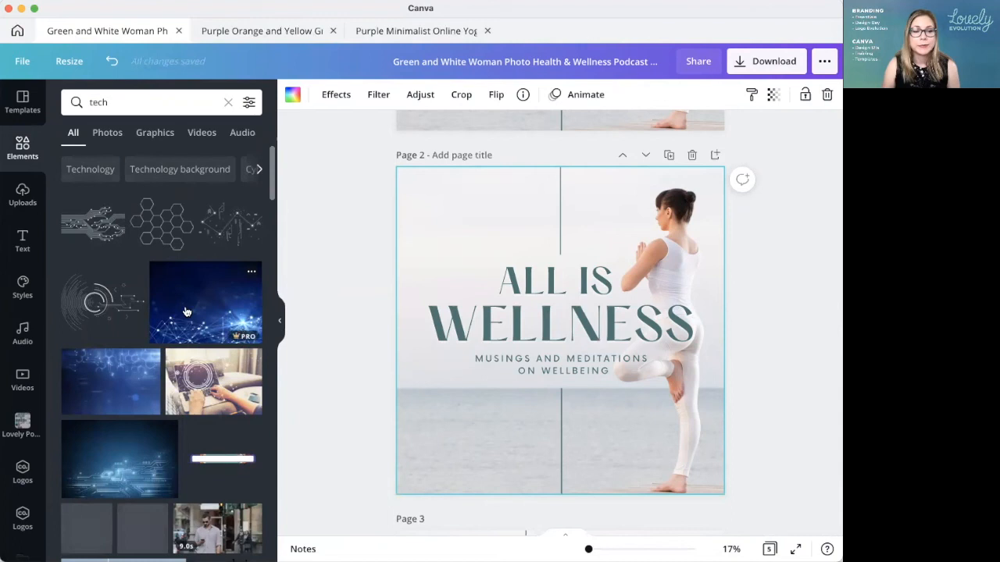
pyautogui.moveTo(189, 296); pyautogui.dragTo(429, 190)
pyautogui.click(792, 383)
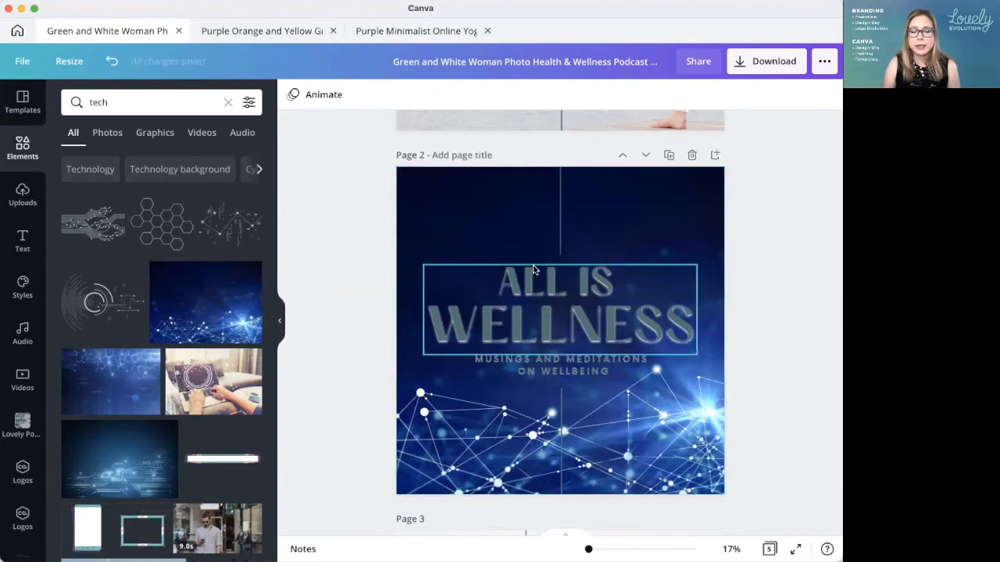
# Step: Change the shadow colour of the "ALL IS WELLNESS" title on page 2 to black
pyautogui.click(477, 312)
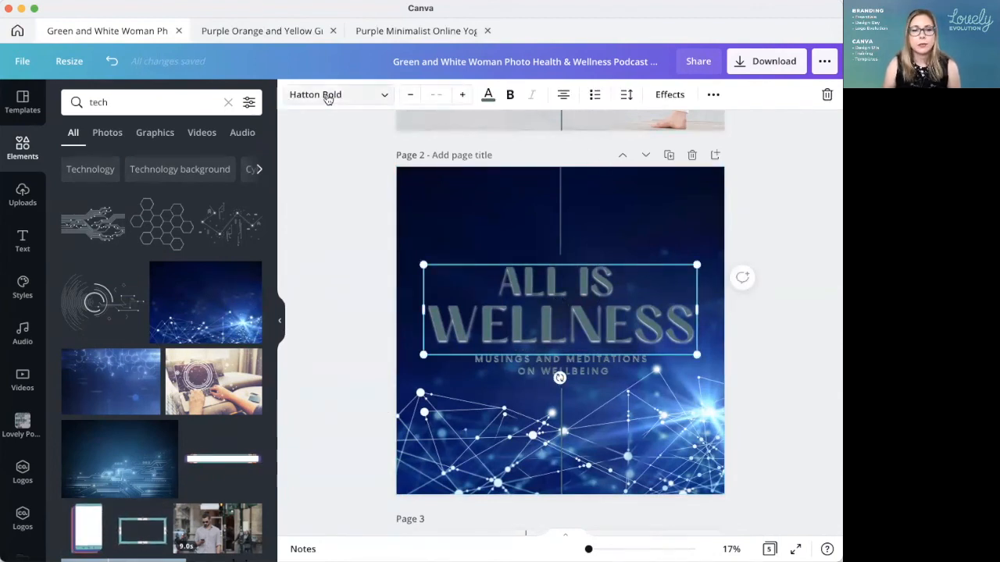
pyautogui.click(666, 94)
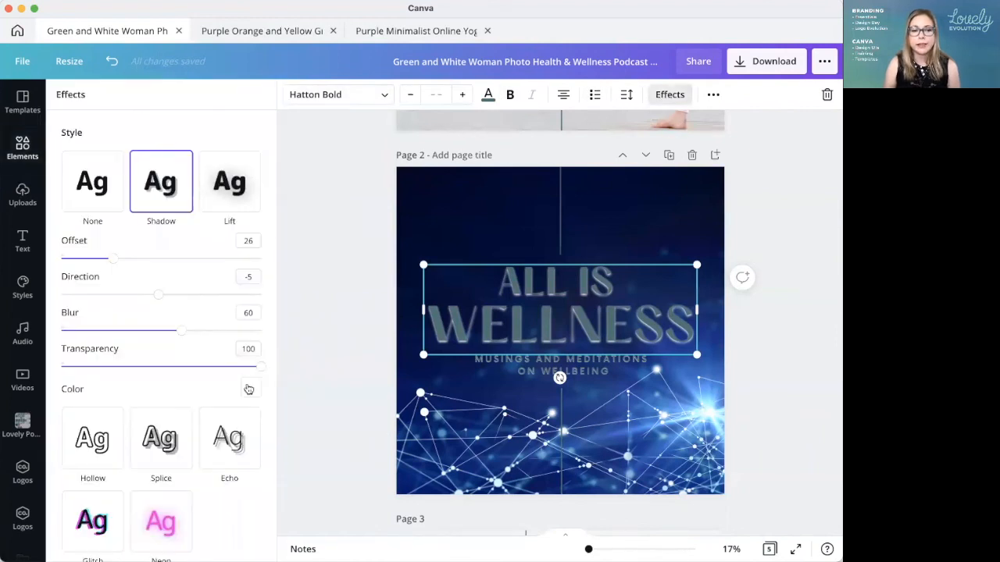
pyautogui.click(248, 389)
pyautogui.scroll(-2, 125, 273)
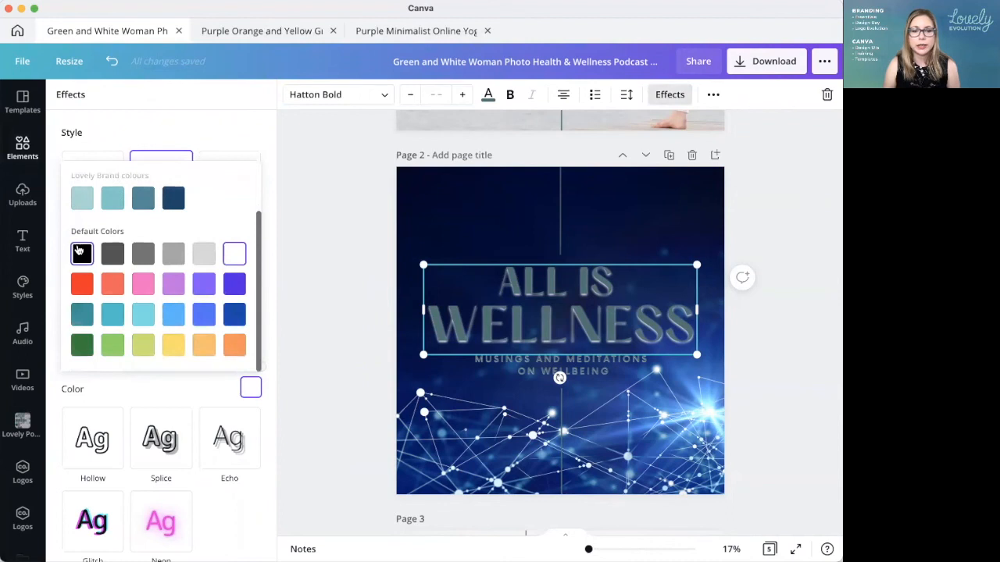
pyautogui.click(79, 250)
pyautogui.click(337, 245)
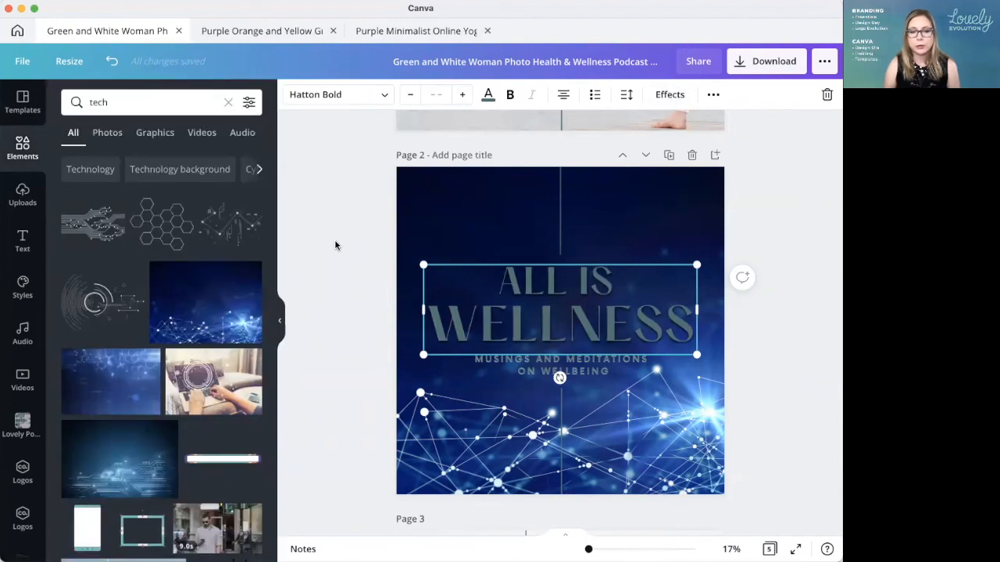
# Step: Change the shadow colour of the "MUSINGS AND MEDITATIONS ON WELLBEING" subtitle on page 2 to black
pyautogui.click(584, 361)
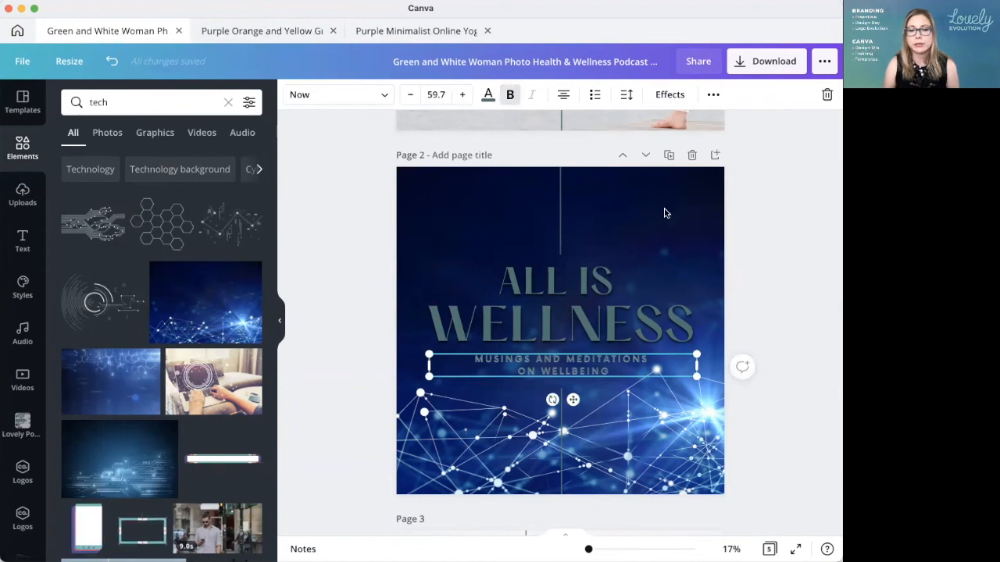
pyautogui.click(663, 94)
pyautogui.click(242, 384)
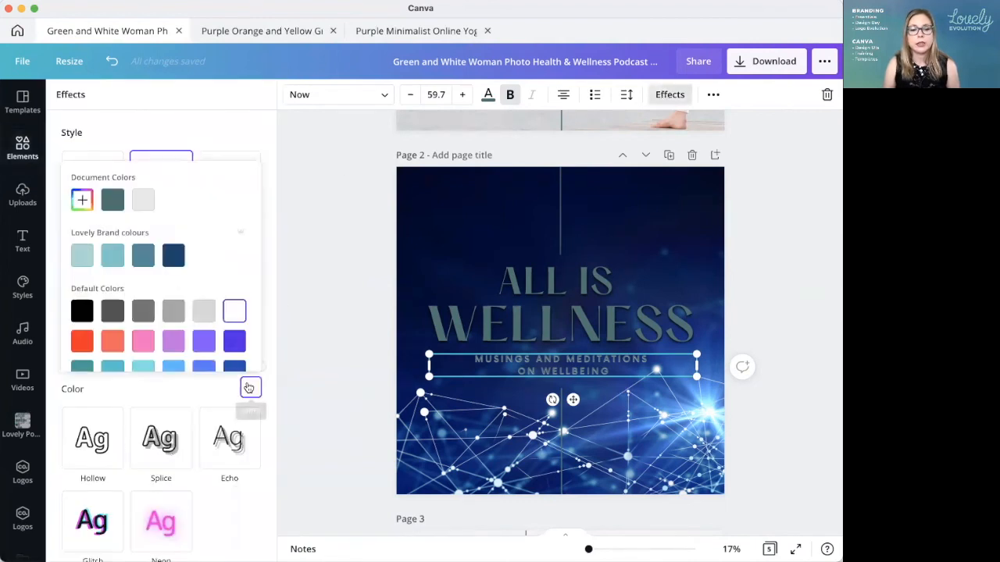
pyautogui.click(81, 312)
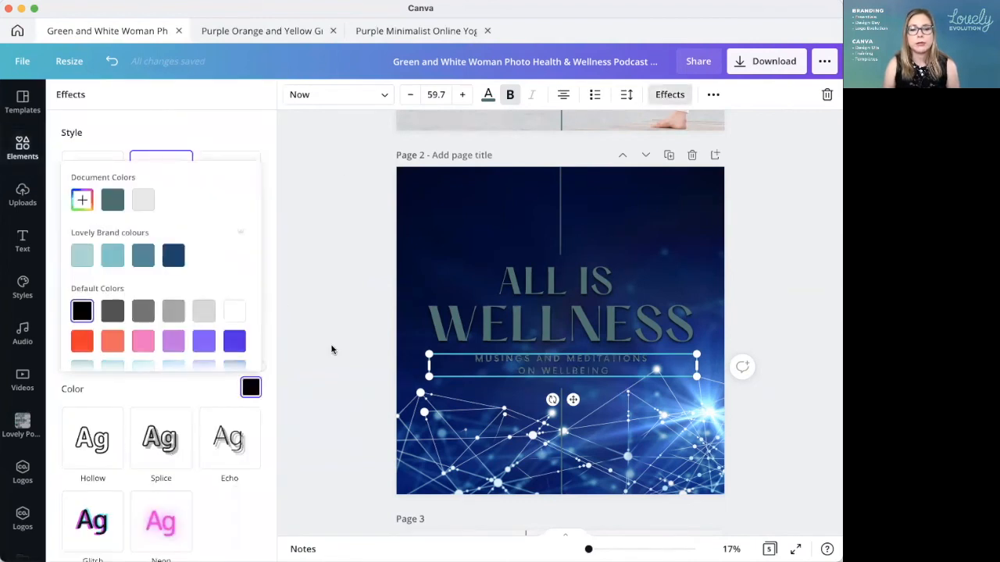
pyautogui.click(343, 260)
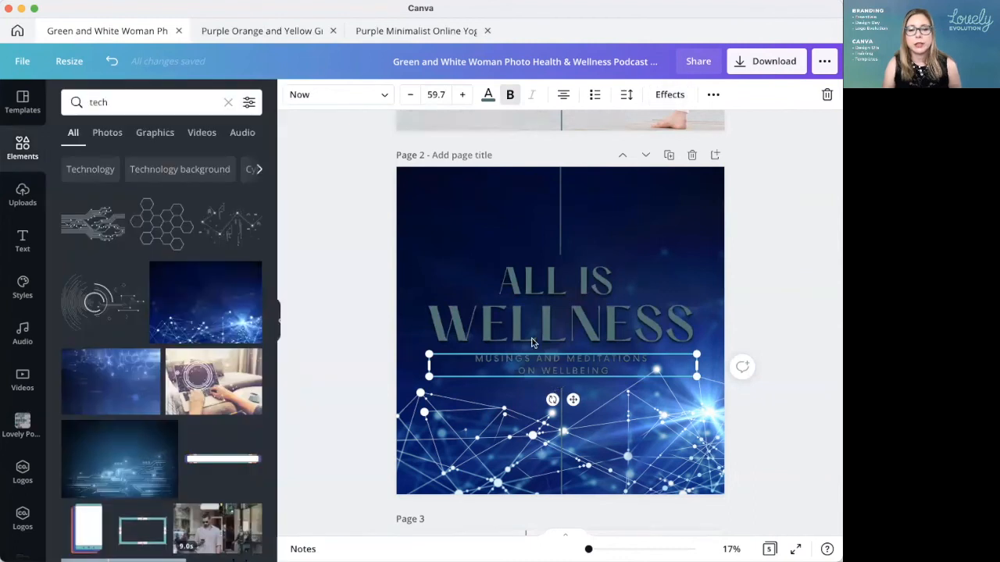
# Step: Recolour the title and subtitle text on page 2 white together
pyautogui.keyDown('shift'); pyautogui.click(554, 291); pyautogui.keyUp('shift')
pyautogui.click(484, 95)
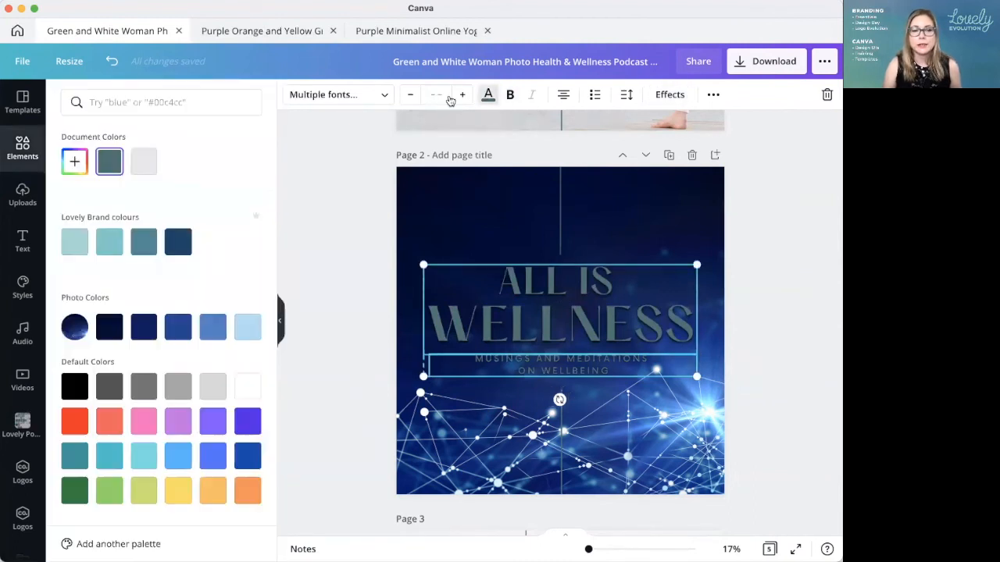
pyautogui.click(247, 387)
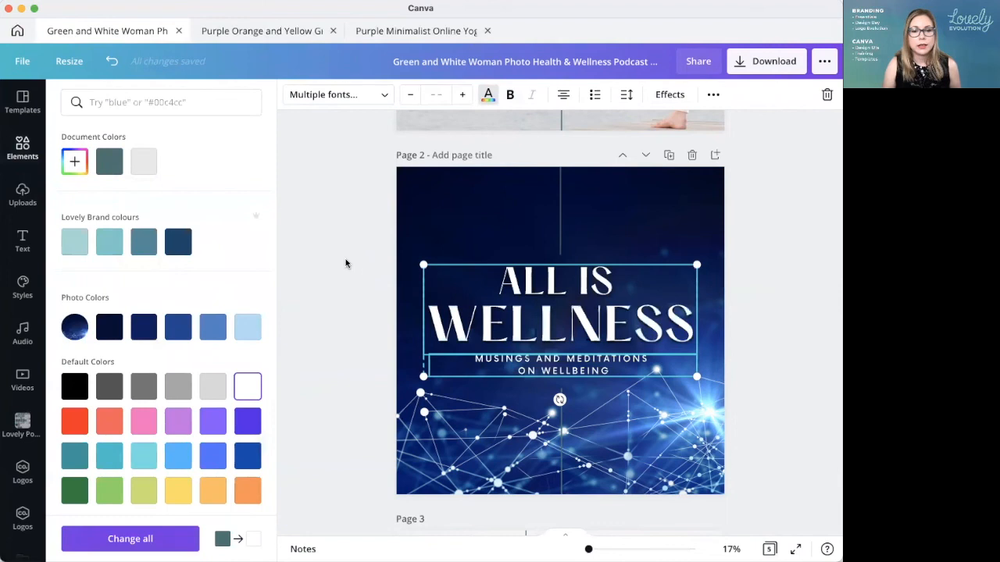
pyautogui.click(346, 263)
# Step: Replace the word "WELLNESS" in the page 2 title with "TECHIE"
pyautogui.click(684, 324)
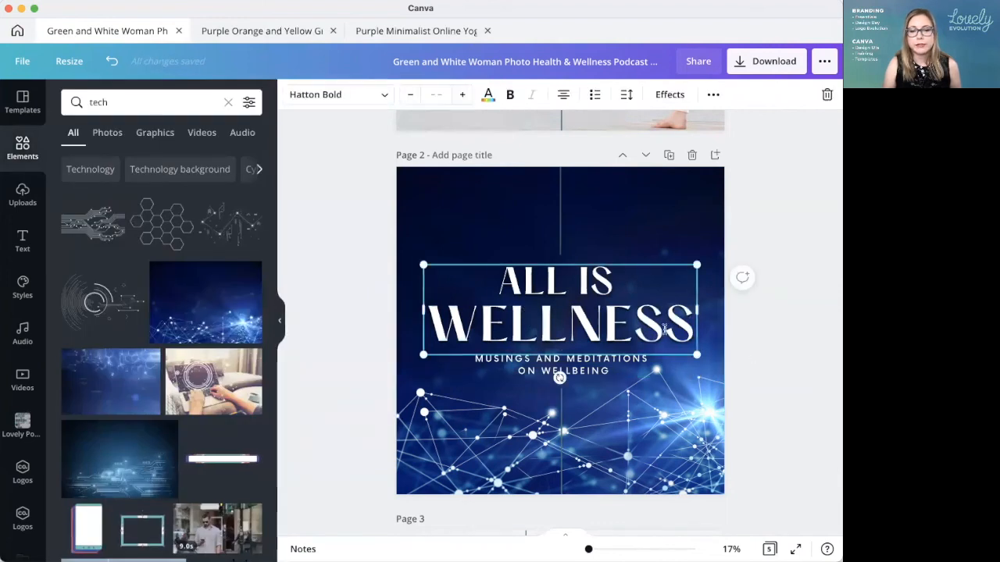
pyautogui.moveTo(684, 325); pyautogui.dragTo(435, 328)
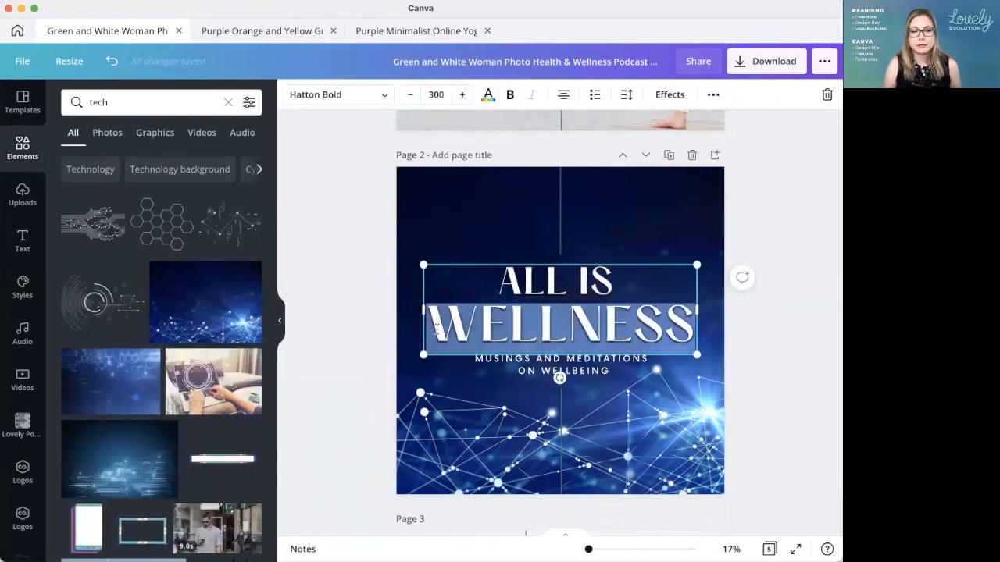
pyautogui.write('TEC')
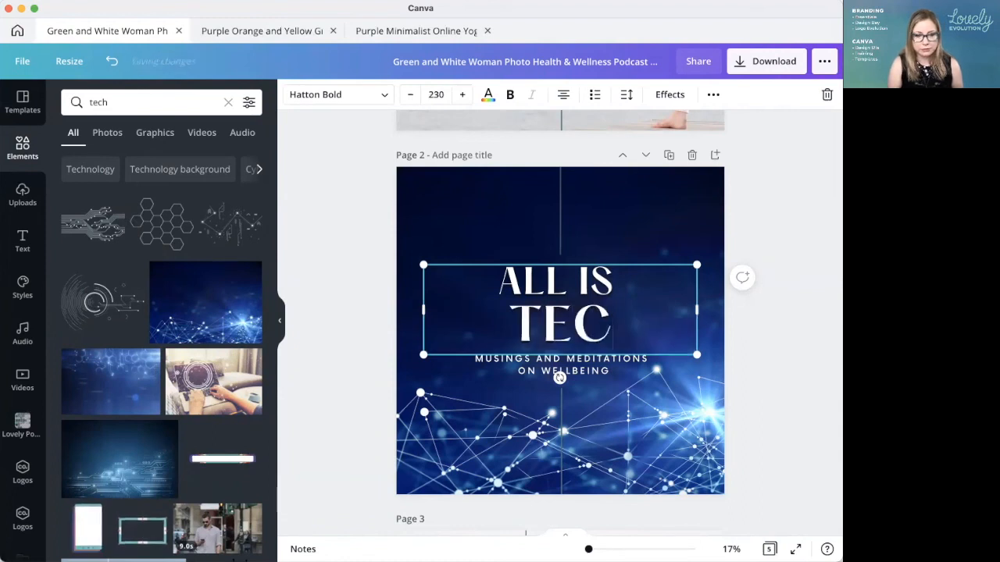
pyautogui.write('HIE')
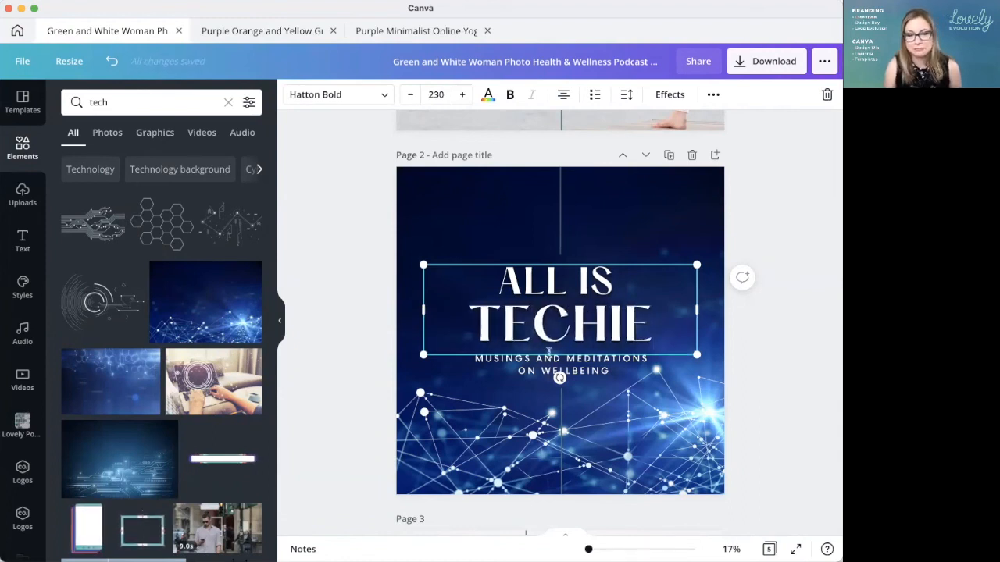
# Step: Enlarge the word "TECHIE" in the page 2 title to font size 400
pyautogui.doubleClick(538, 325)
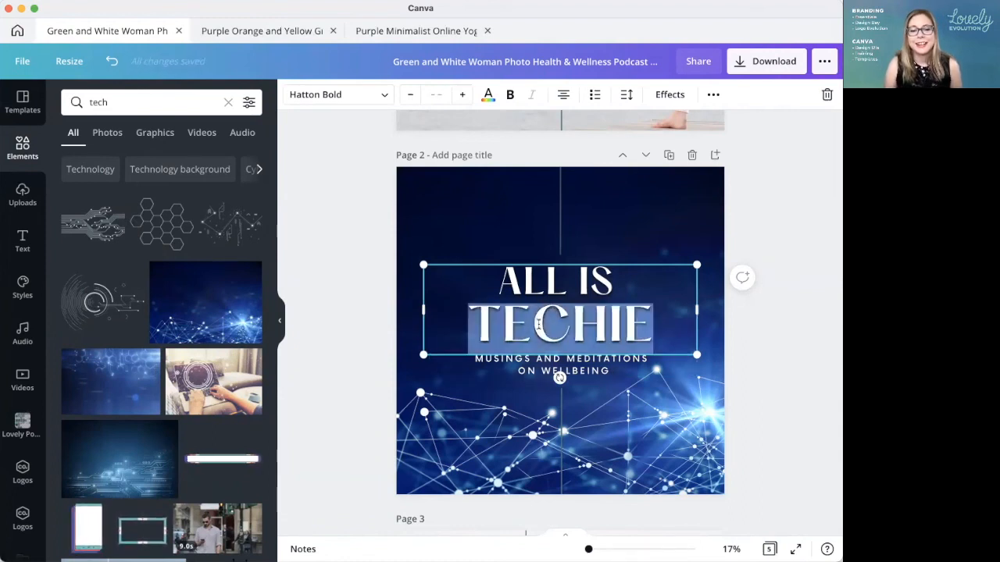
pyautogui.click(439, 93)
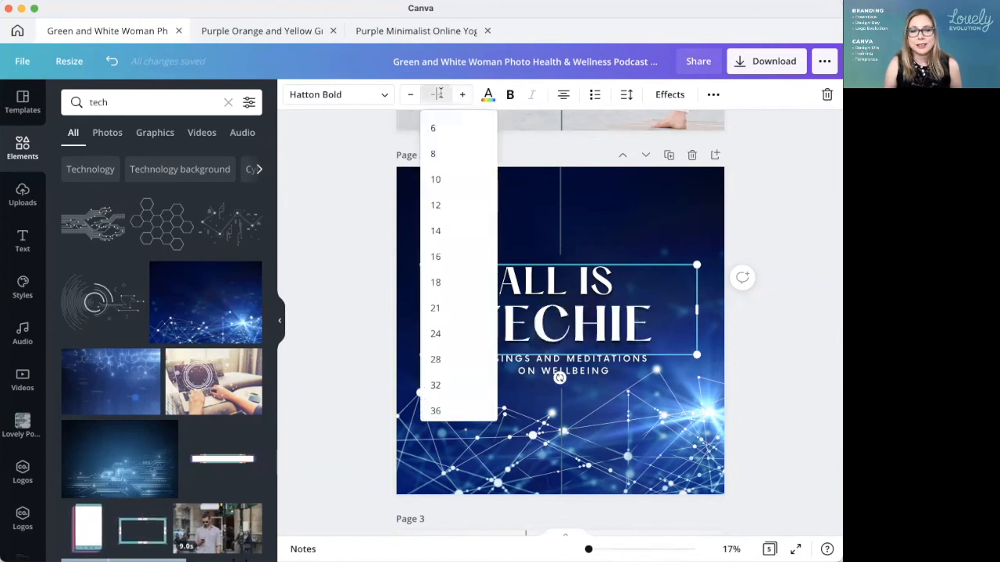
pyautogui.write('300')
pyautogui.press('Return')
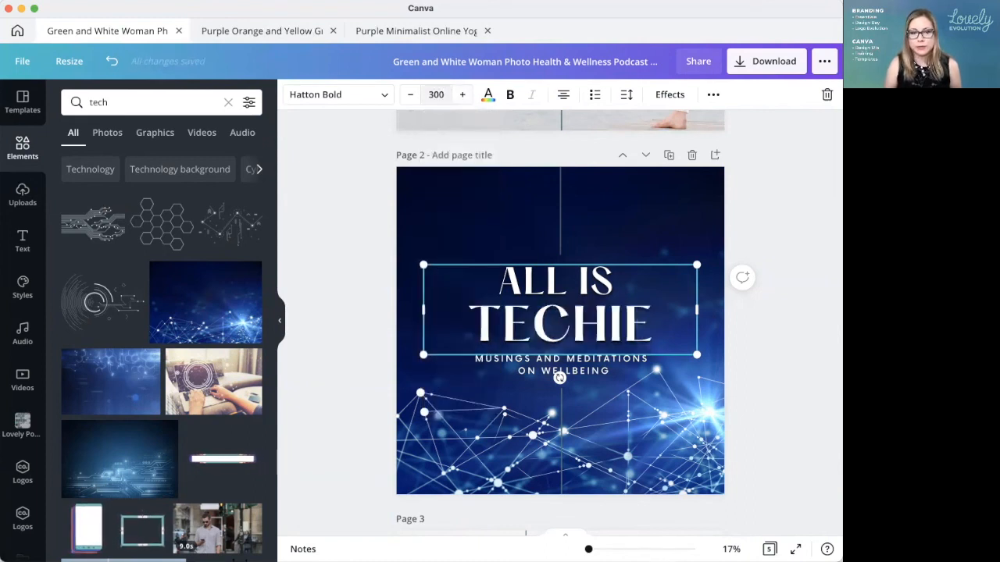
pyautogui.click(464, 94)
pyautogui.click(441, 95)
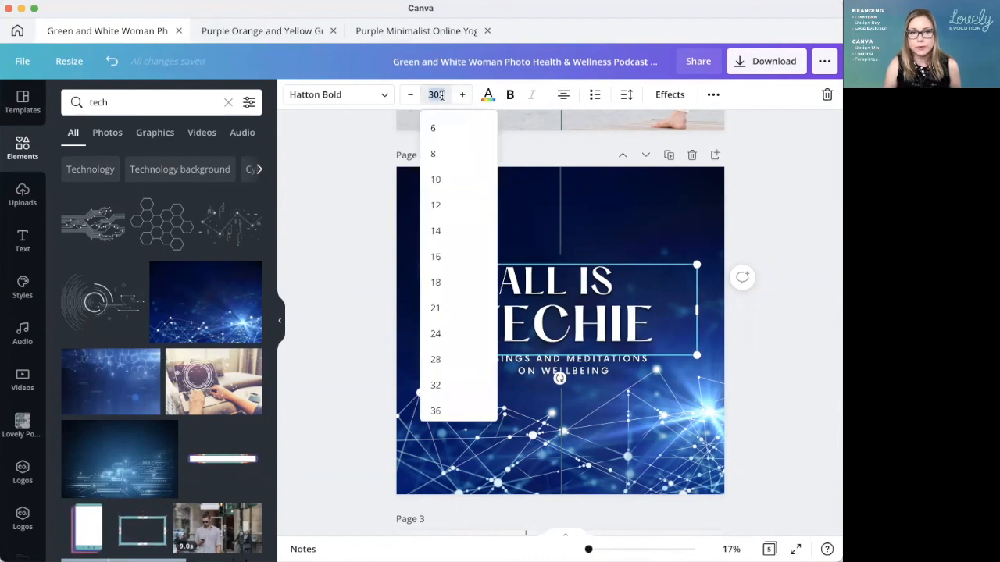
pyautogui.press('Return')
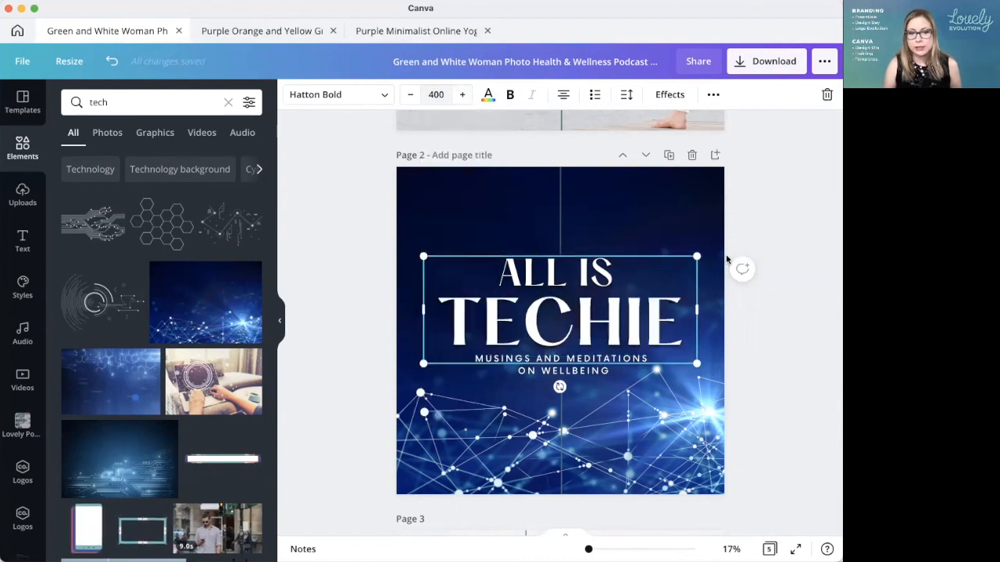
# Step: Move the upper vertical line on page 2 slightly up, leaving a gap above the enlarged title
pyautogui.click(558, 223)
pyautogui.click(561, 221)
pyautogui.moveTo(561, 222); pyautogui.dragTo(561, 210)
# Step: Recolour the upper and lower vertical lines on page 2 white
pyautogui.keyDown('shift'); pyautogui.click(561, 406); pyautogui.keyUp('shift')
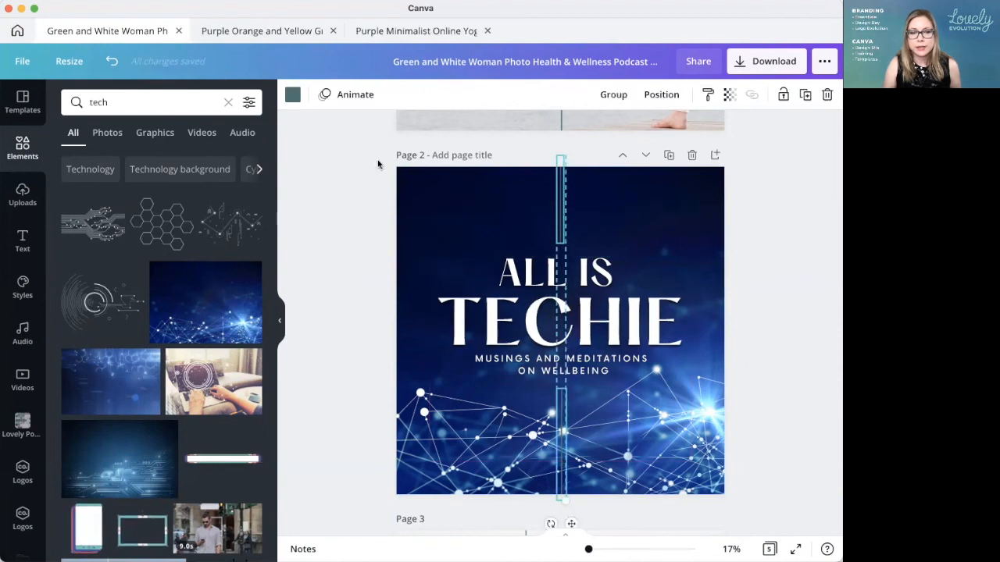
pyautogui.click(293, 97)
pyautogui.click(247, 386)
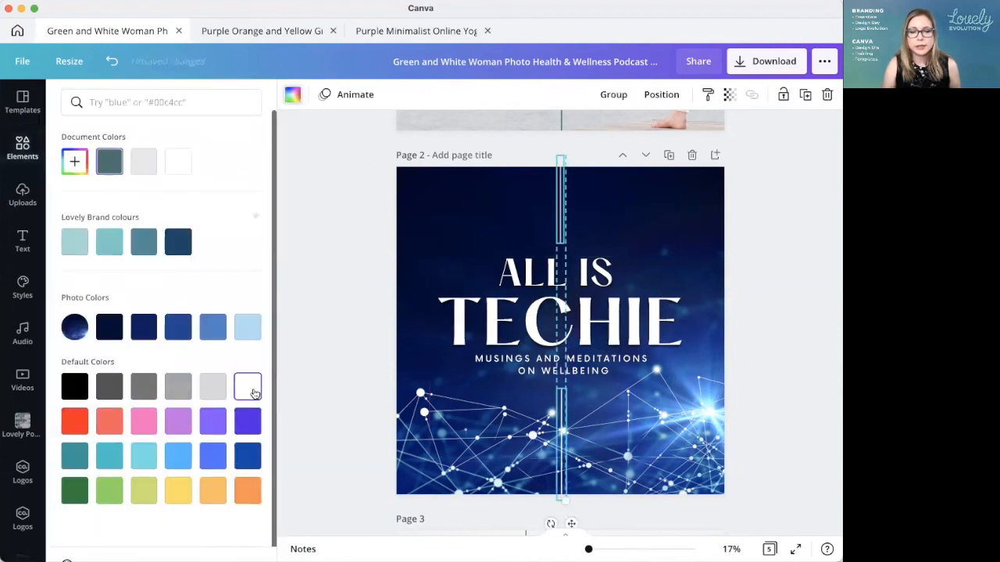
pyautogui.click(344, 335)
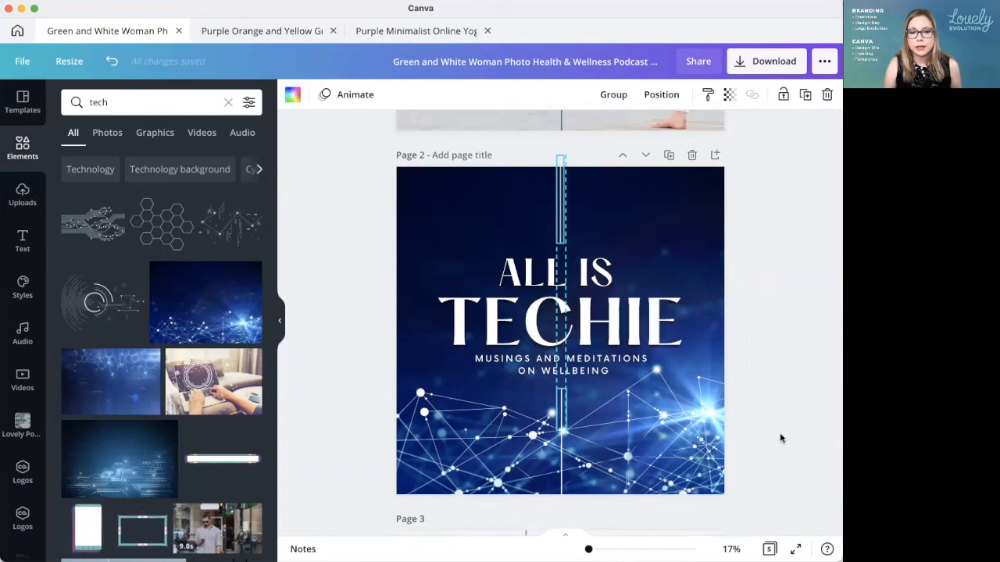
# Step: Reword the page 2 subtitle on two lines as "MUSINGS ON ALL THINGS" and "IT AND TECHNICAL"
pyautogui.click(562, 367)
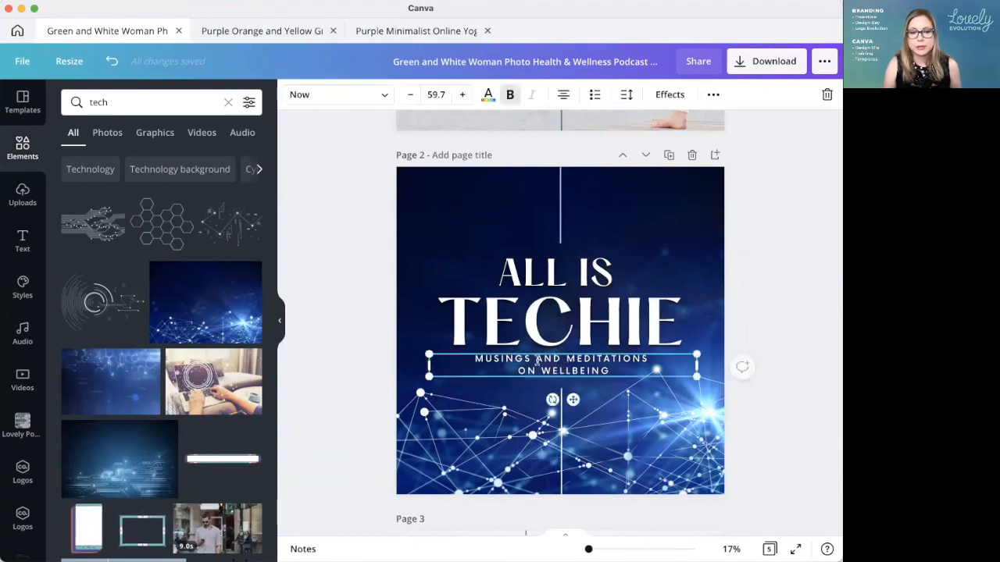
pyautogui.moveTo(551, 359); pyautogui.dragTo(607, 371)
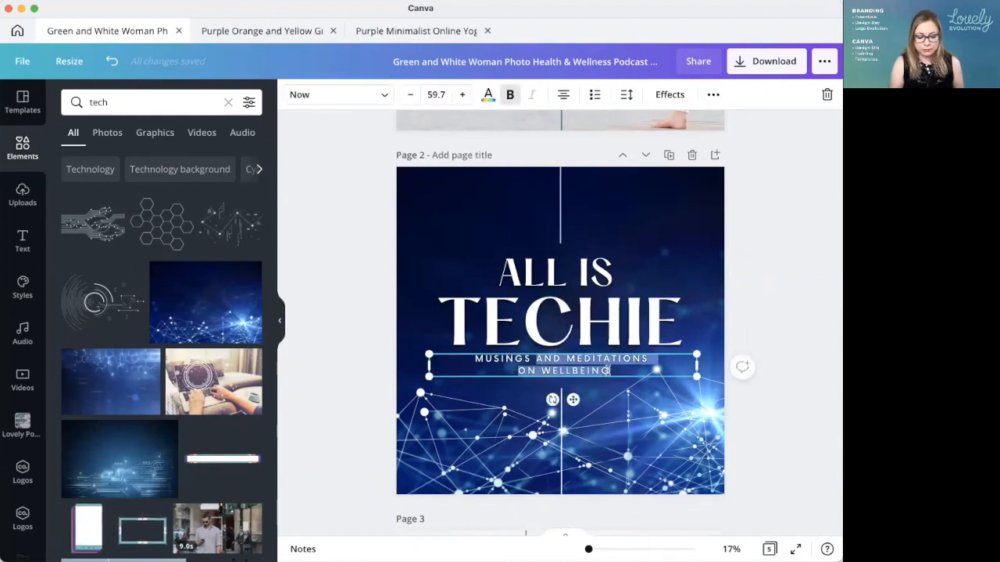
pyautogui.write('ON ALL THINGS')
pyautogui.press('Return')
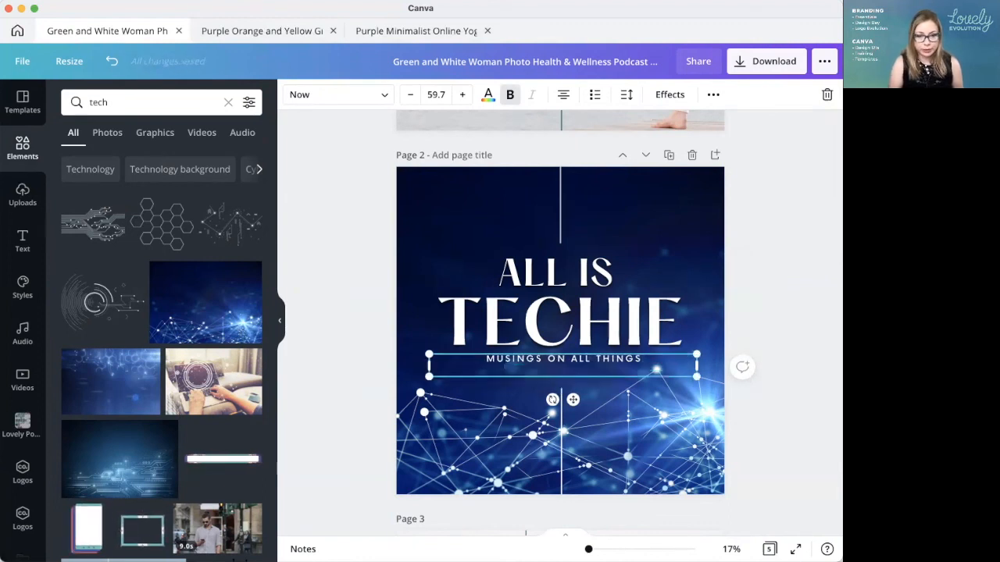
pyautogui.write('IT AND TECNHIN')
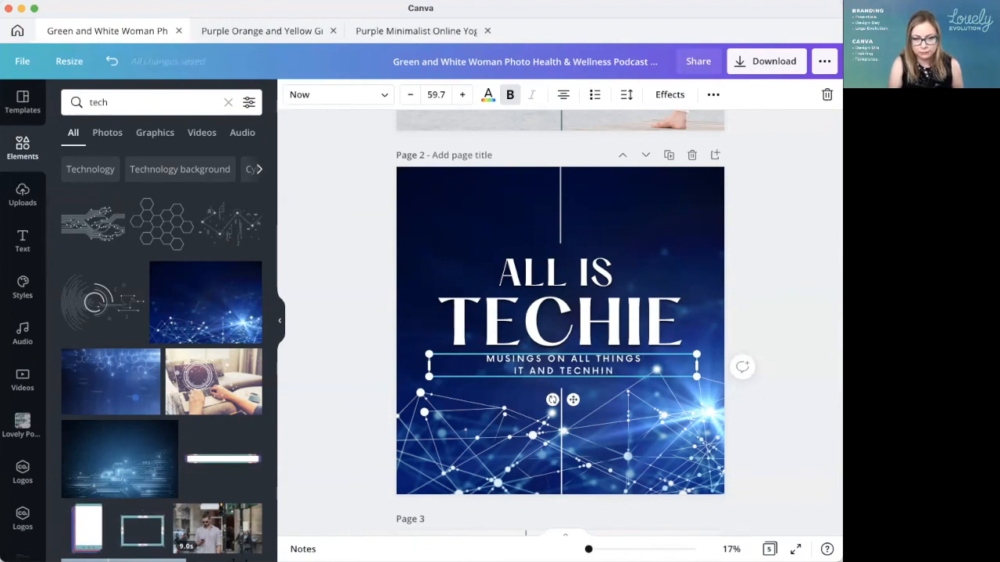
pyautogui.press('BackSpace')
pyautogui.press('BackSpace')
pyautogui.press('BackSpace')
pyautogui.press('BackSpace')
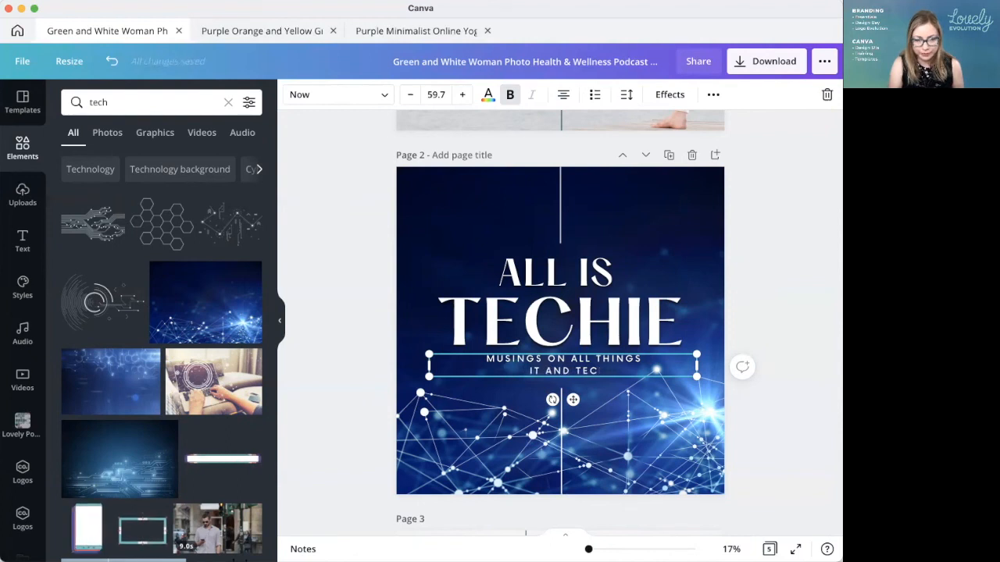
pyautogui.write('HNICAL')
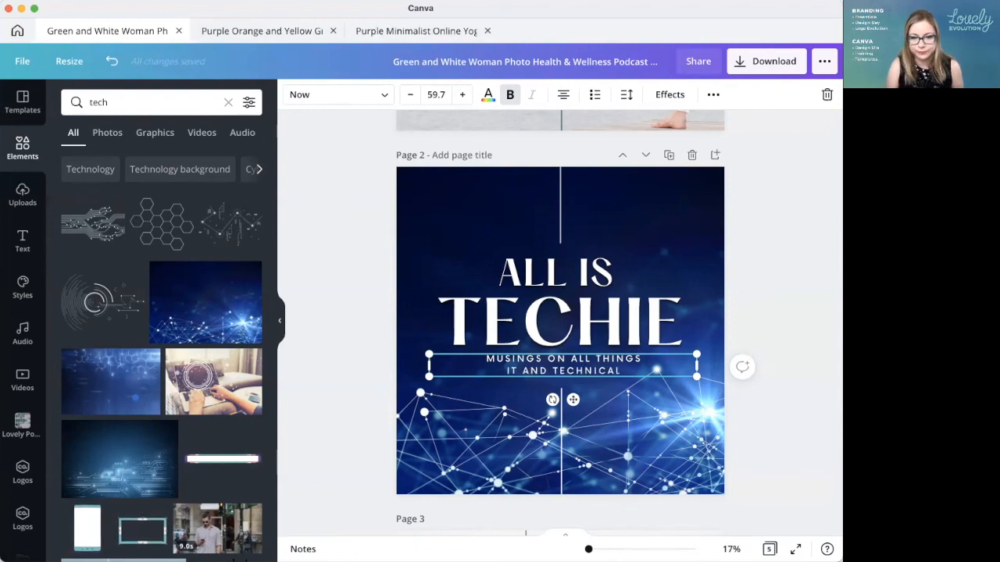
# Step: Retype the final "L" of the page 2 subtitle's second line, "IT AND TECHNICAL", and finish editing
pyautogui.press('BackSpace')
pyautogui.write('L')
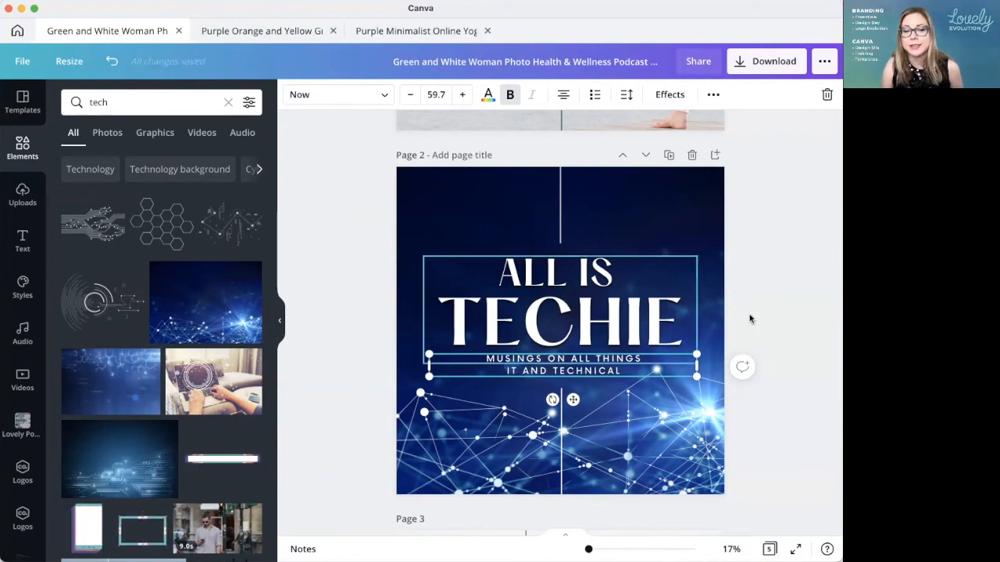
pyautogui.click(760, 318)
# Step: Search the fonts for "techno", try Cosmic Octo on the page 2 title, and set it to Mokoto
pyautogui.click(646, 295)
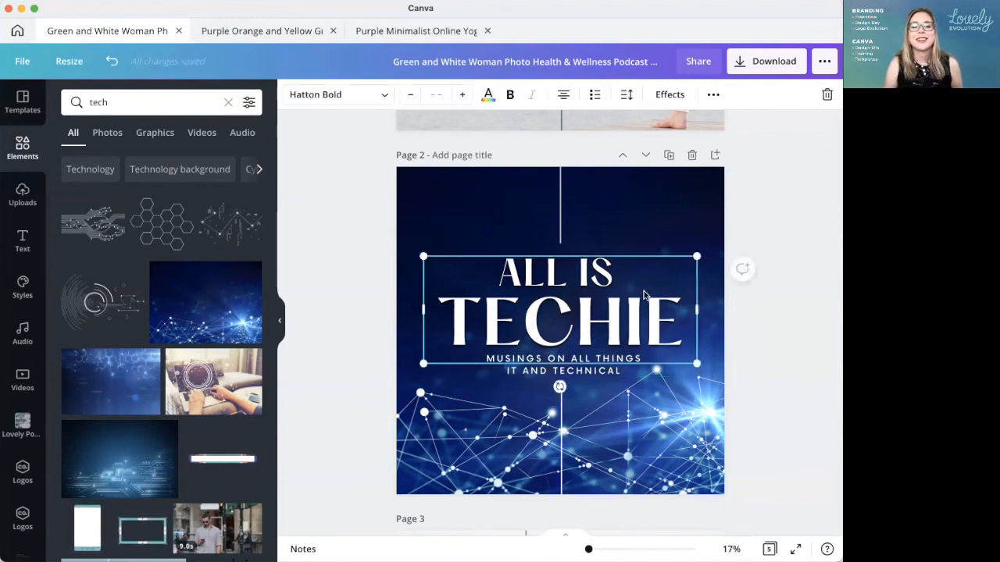
pyautogui.click(328, 95)
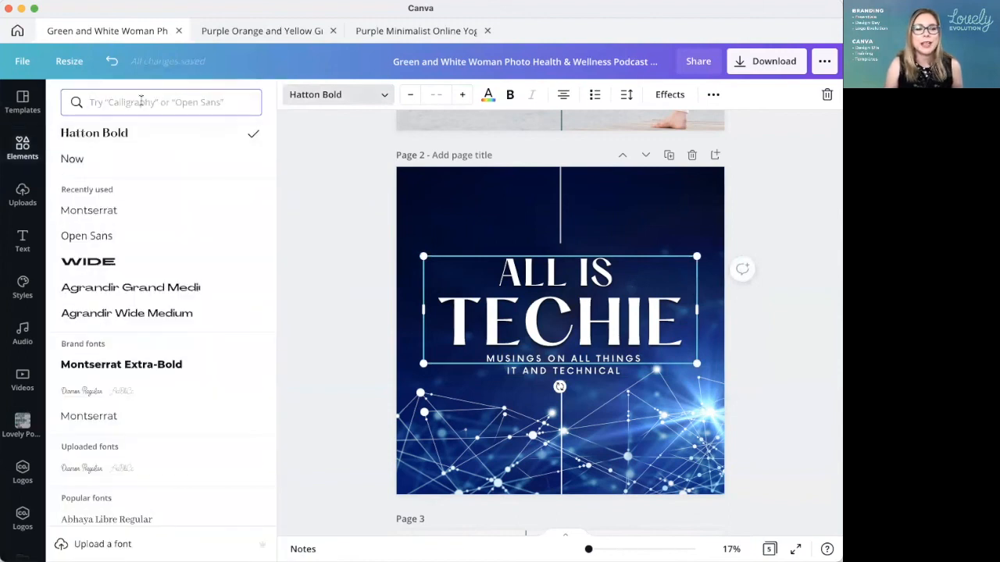
pyautogui.write('tech')
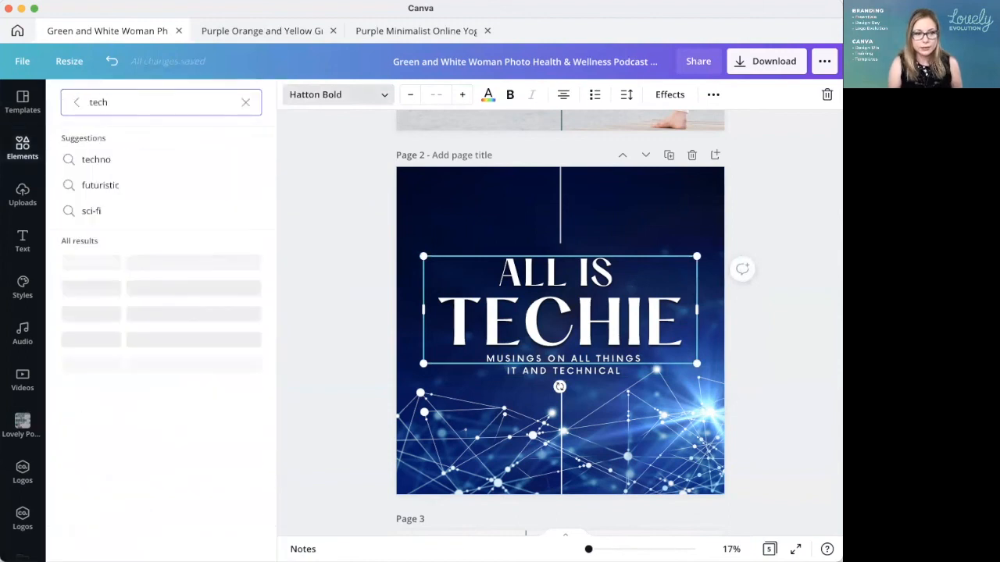
pyautogui.click(123, 161)
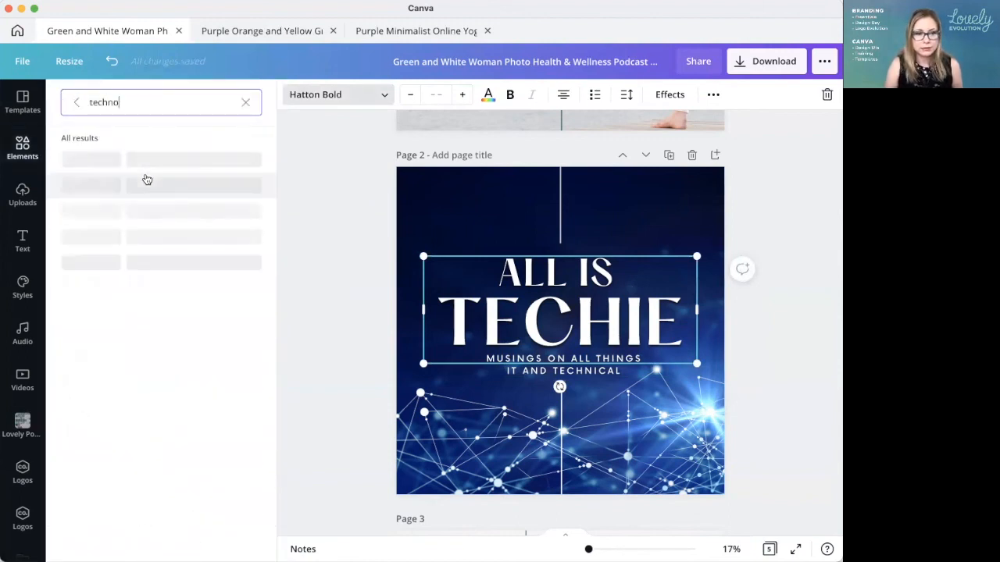
pyautogui.click(107, 159)
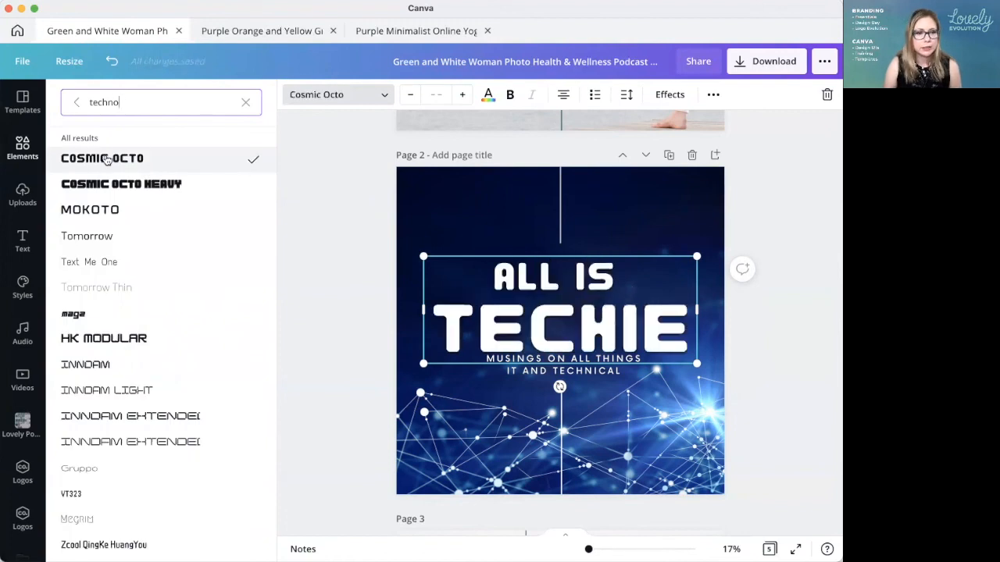
pyautogui.click(101, 213)
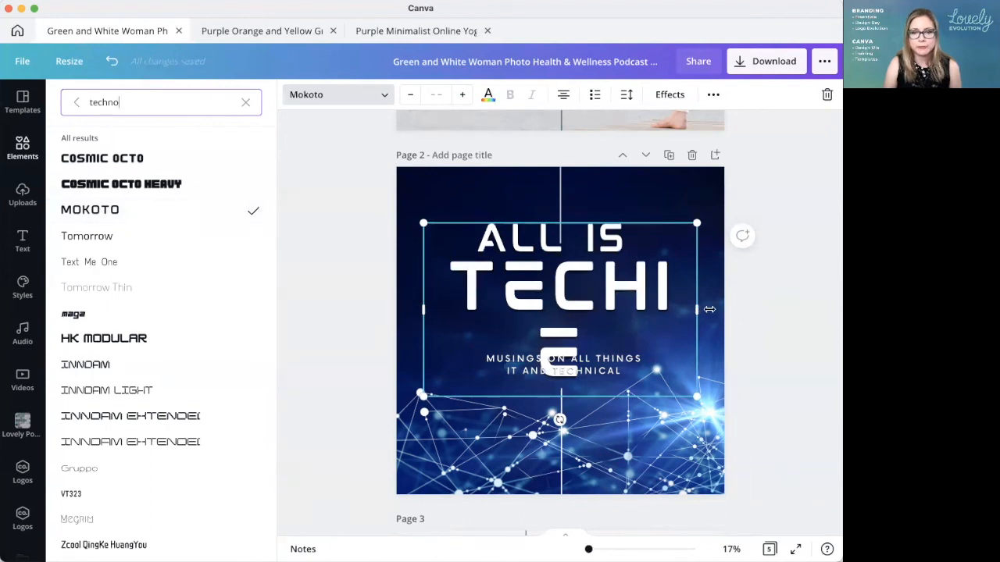
# Step: Widen the page 2 title's text box on both sides to the full page width so "TECHIE" fits on one line
pyautogui.moveTo(709, 310); pyautogui.dragTo(717, 310)
pyautogui.moveTo(421, 312); pyautogui.dragTo(397, 312)
pyautogui.moveTo(713, 309); pyautogui.dragTo(728, 308)
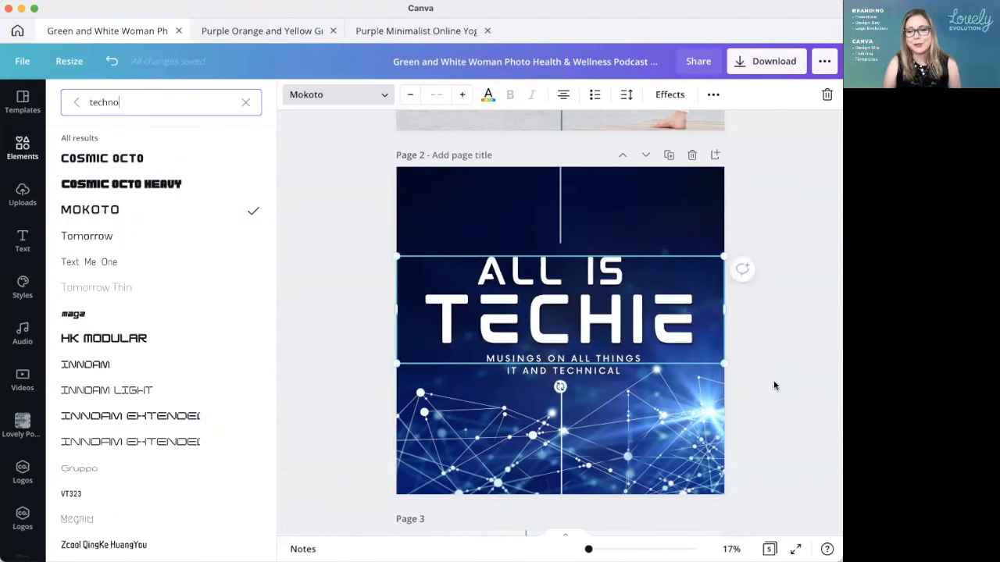
pyautogui.press('Escape')
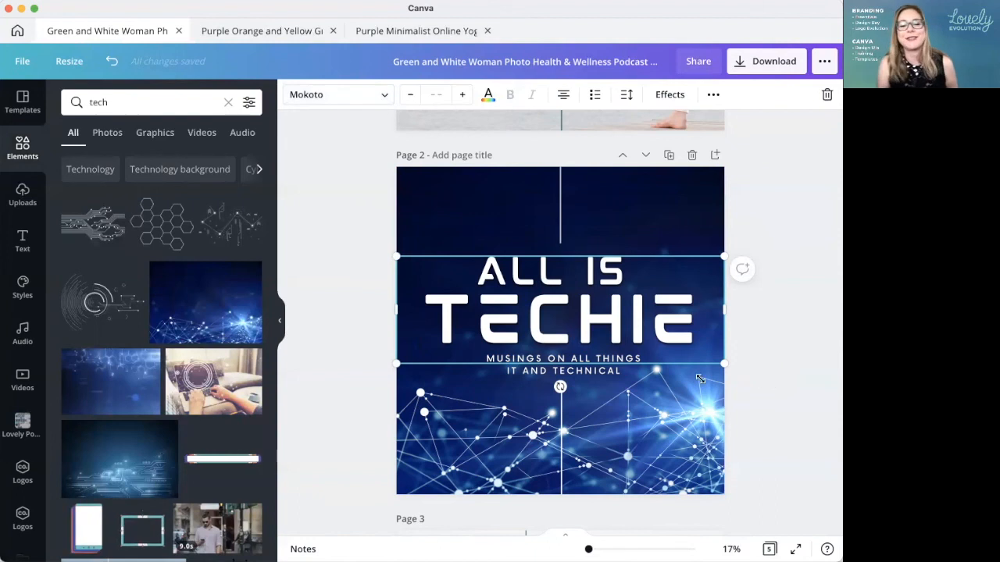
pyautogui.click(783, 401)
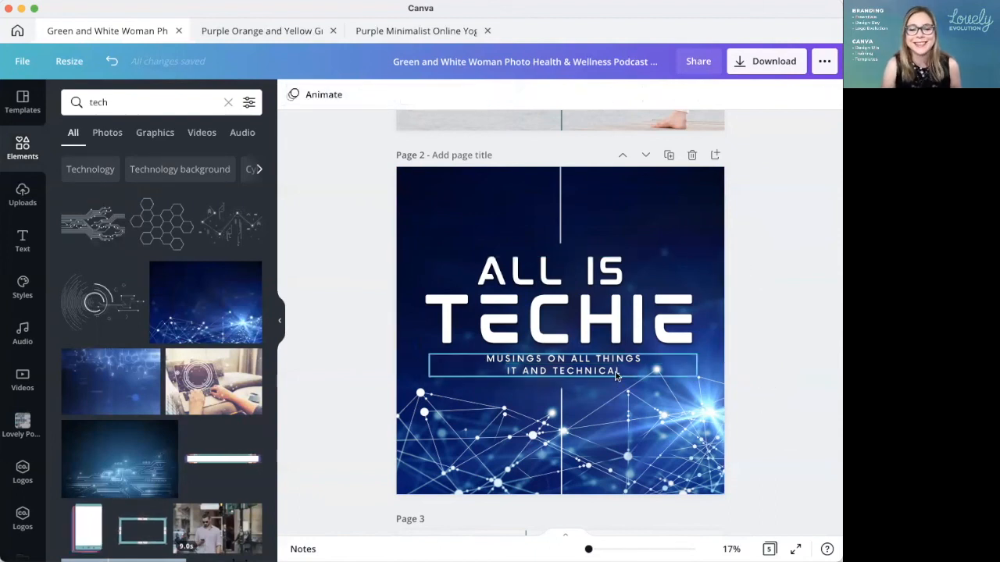
# Step: Nudge the page 2 subtitle slightly down to leave more room below the title
pyautogui.click(615, 376)
pyautogui.press('Down')
pyautogui.press('Down')
pyautogui.press('Down')
pyautogui.press('Down')
pyautogui.press('Down')
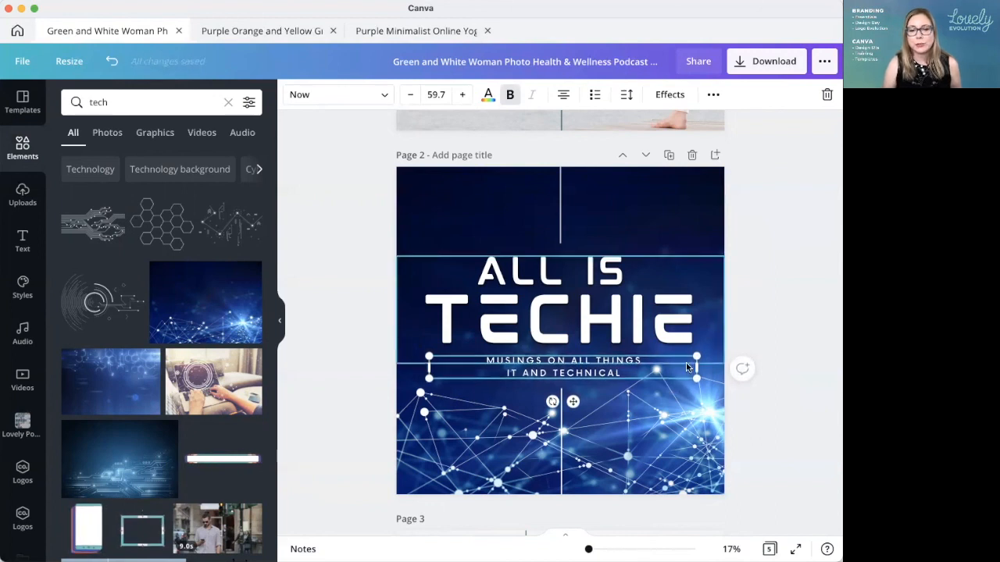
pyautogui.click(780, 435)
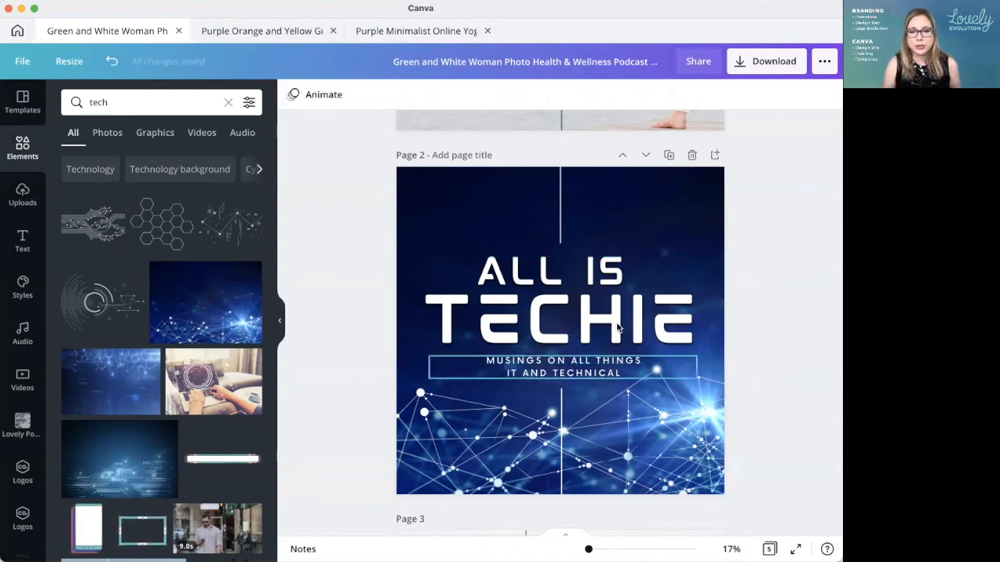
pyautogui.click(621, 329)
pyautogui.click(783, 422)
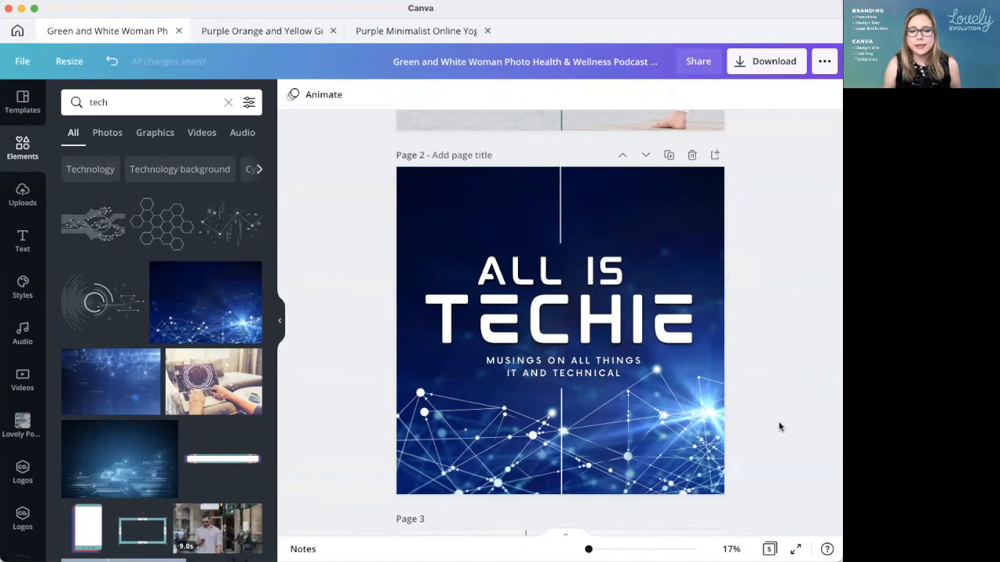
# Step: Move the "All Is Techie" page up one place, ahead of the refined "All Is Wellness" cover
pyautogui.click(623, 155)
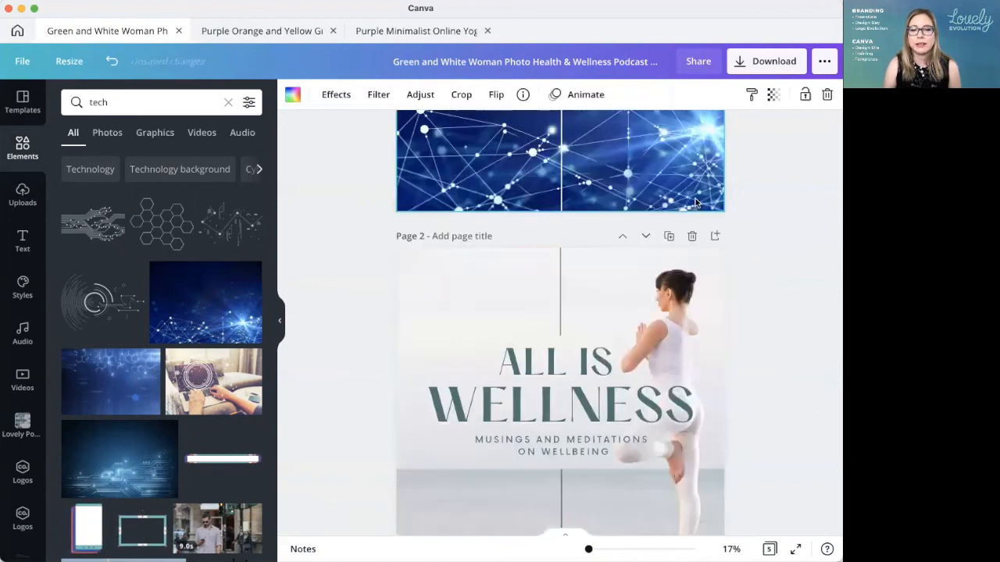
pyautogui.click(732, 275)
pyautogui.scroll(-5, 732, 277)
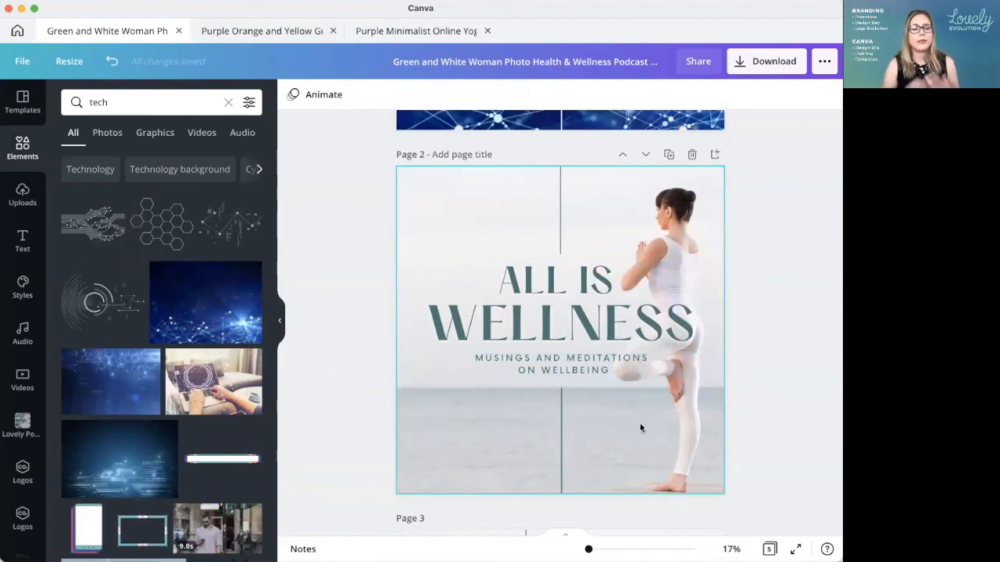
# Step: Collapse the elements panel and compare the refined "All Is Wellness" cover on page 2 with the version on page 3
pyautogui.click(280, 320)
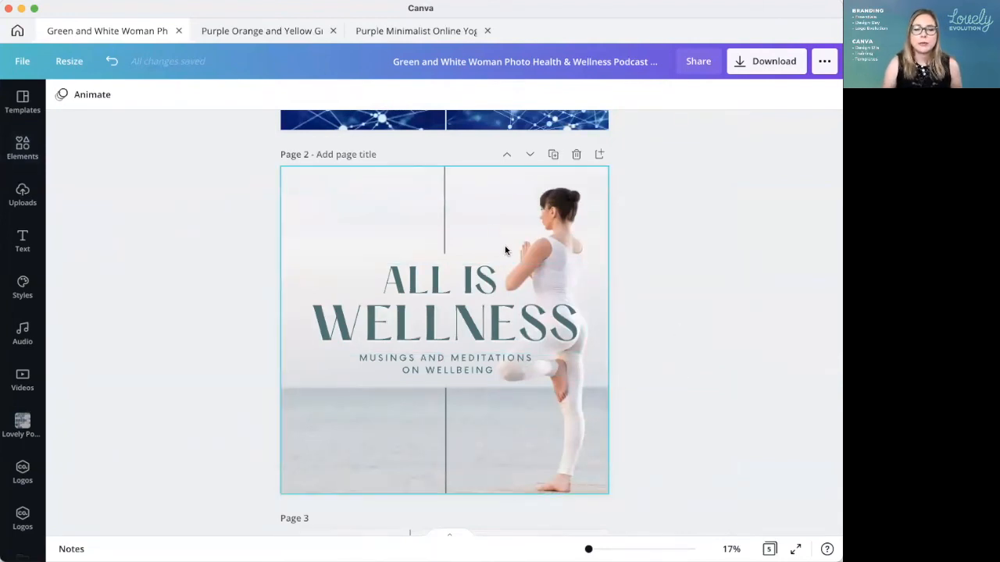
pyautogui.scroll(-1, 529, 434)
pyautogui.scroll(-5, 529, 434)
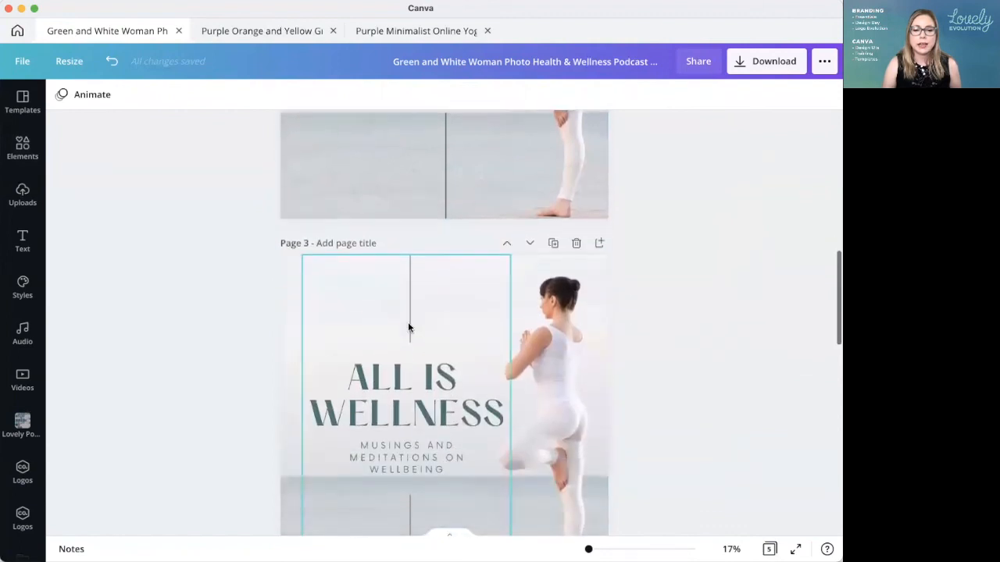
pyautogui.scroll(12, 399, 385)
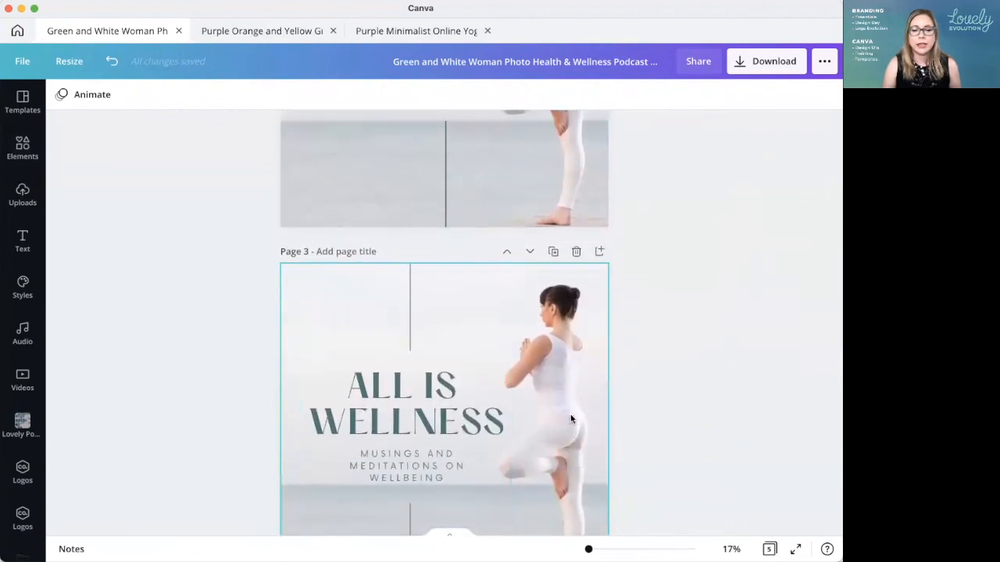